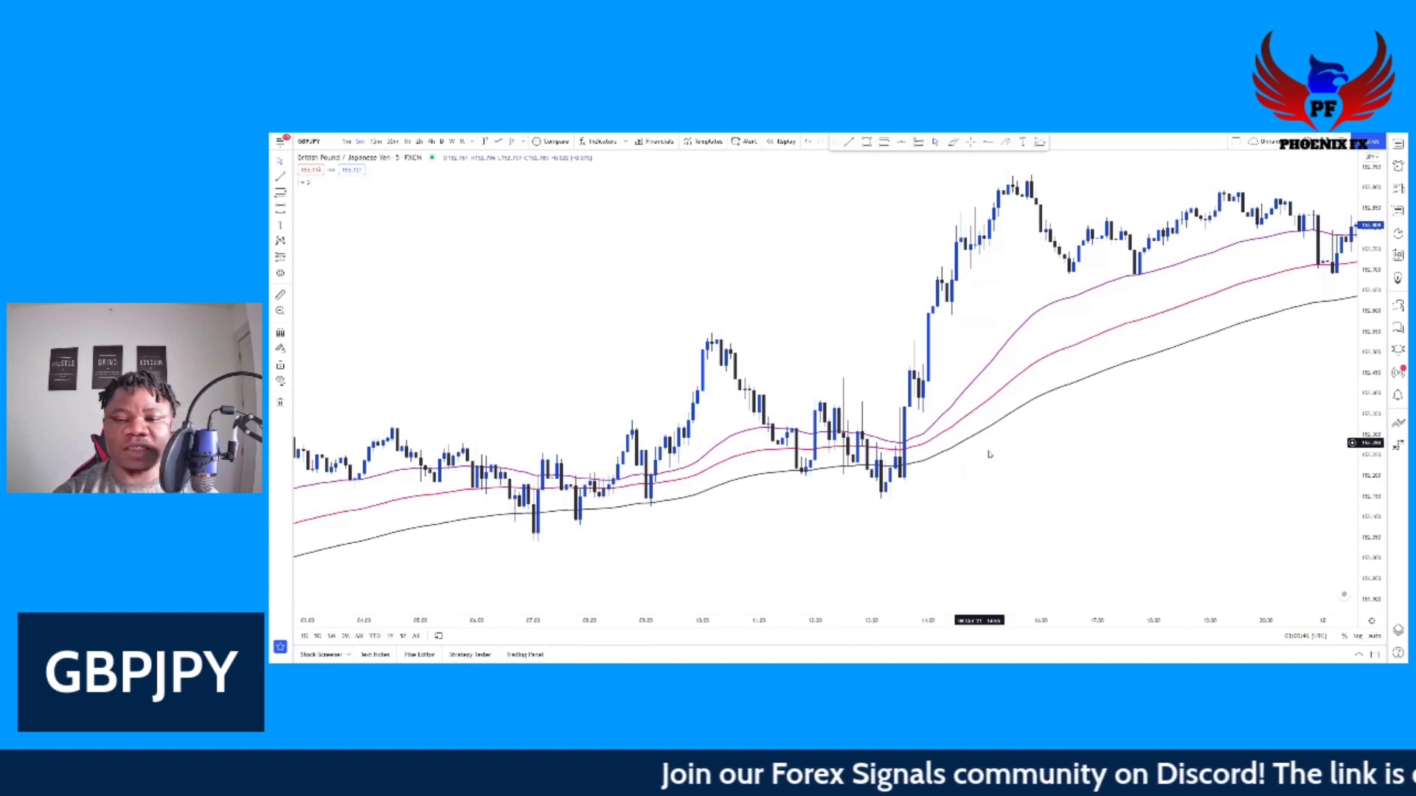
- Search the indicator library for "moving" and expand the chart's indicator legend to check the applied EMAs, collapsing it again
drag(1008, 455, 906, 461)
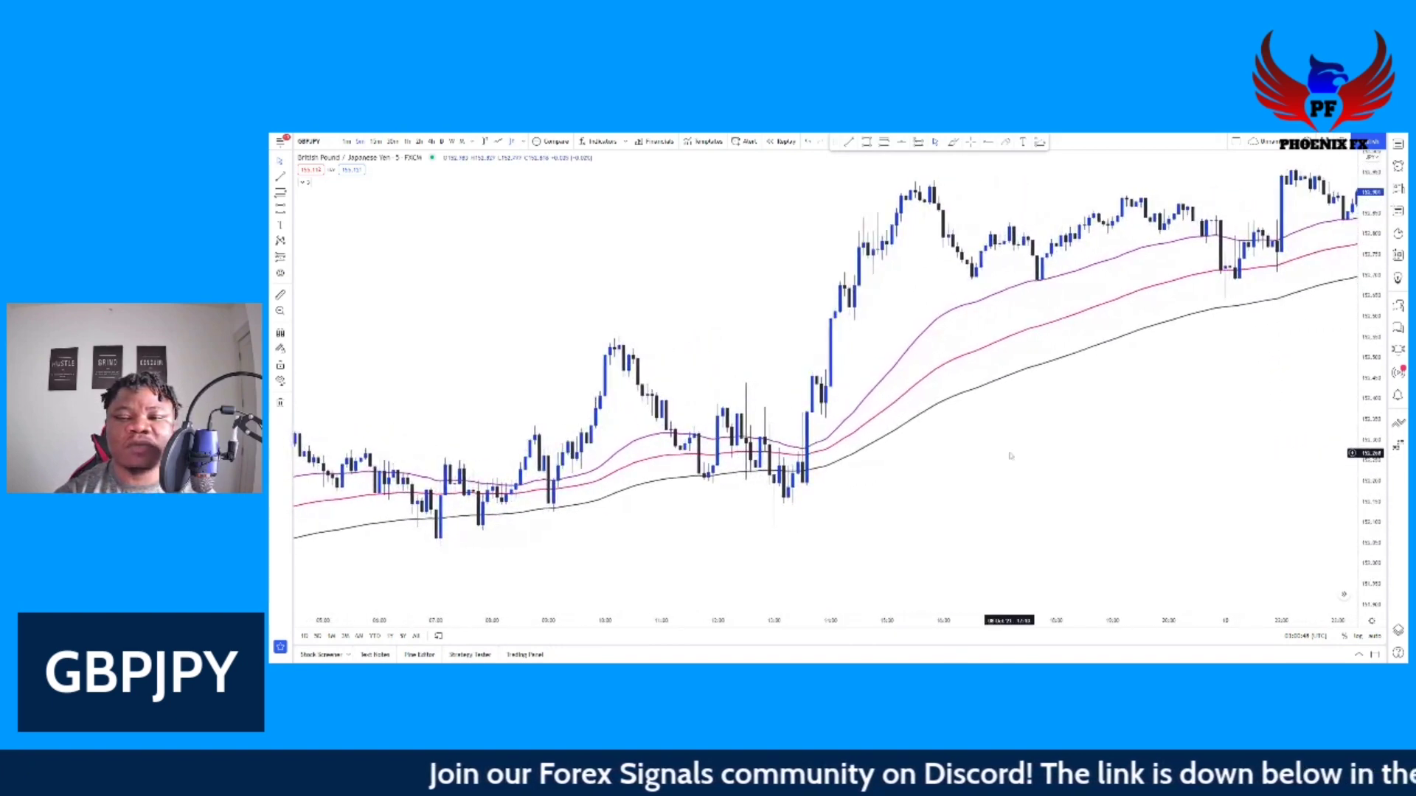
drag(1036, 449, 992, 440)
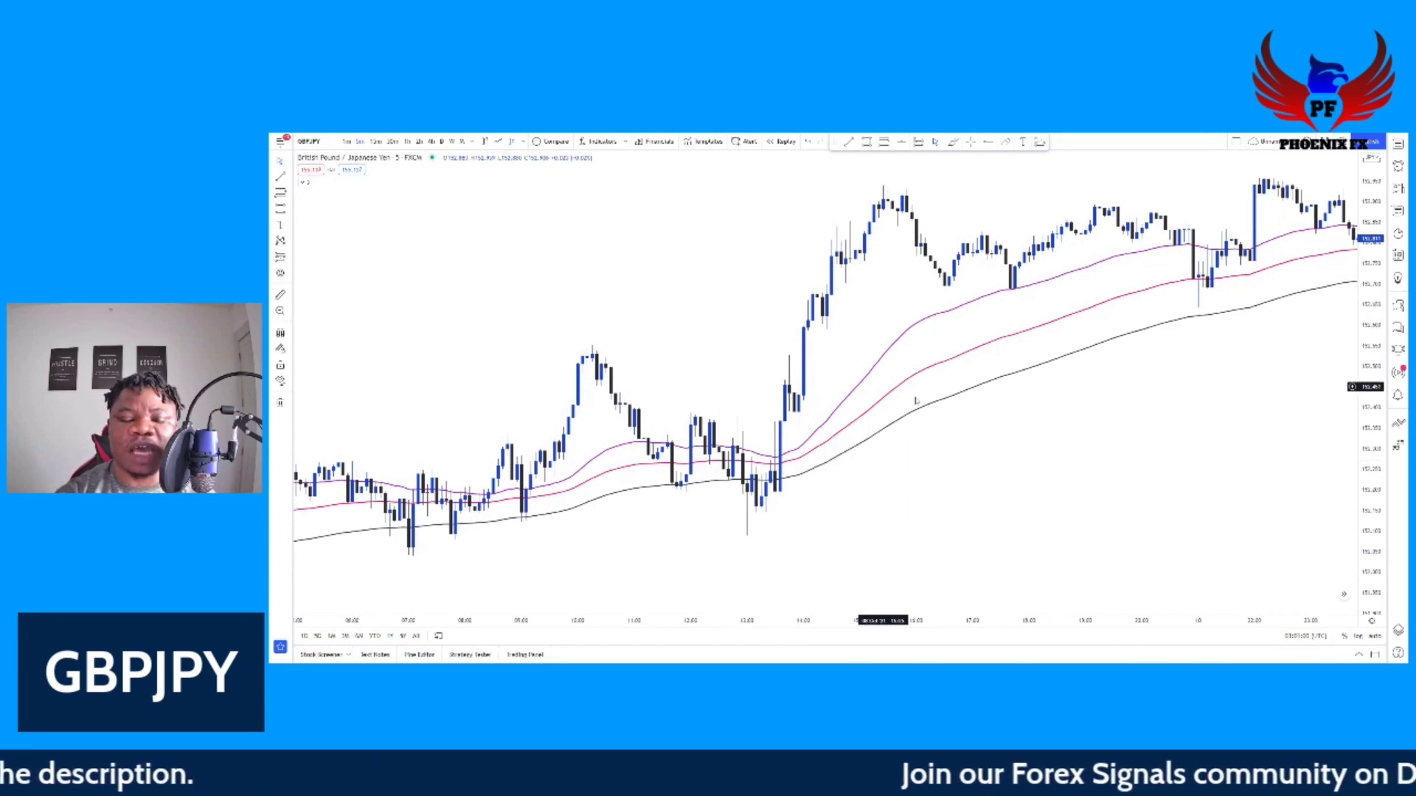
click(602, 143)
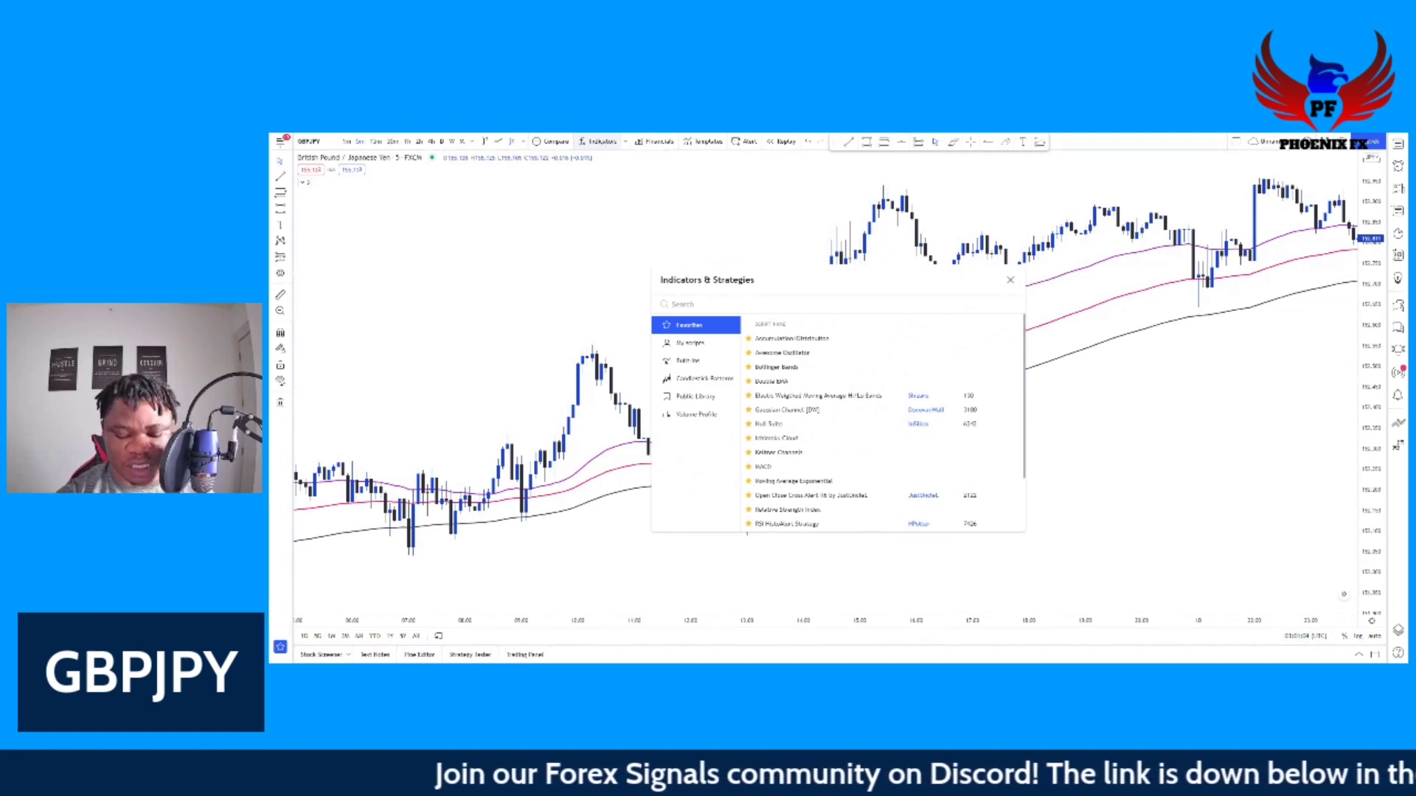
text(moving)
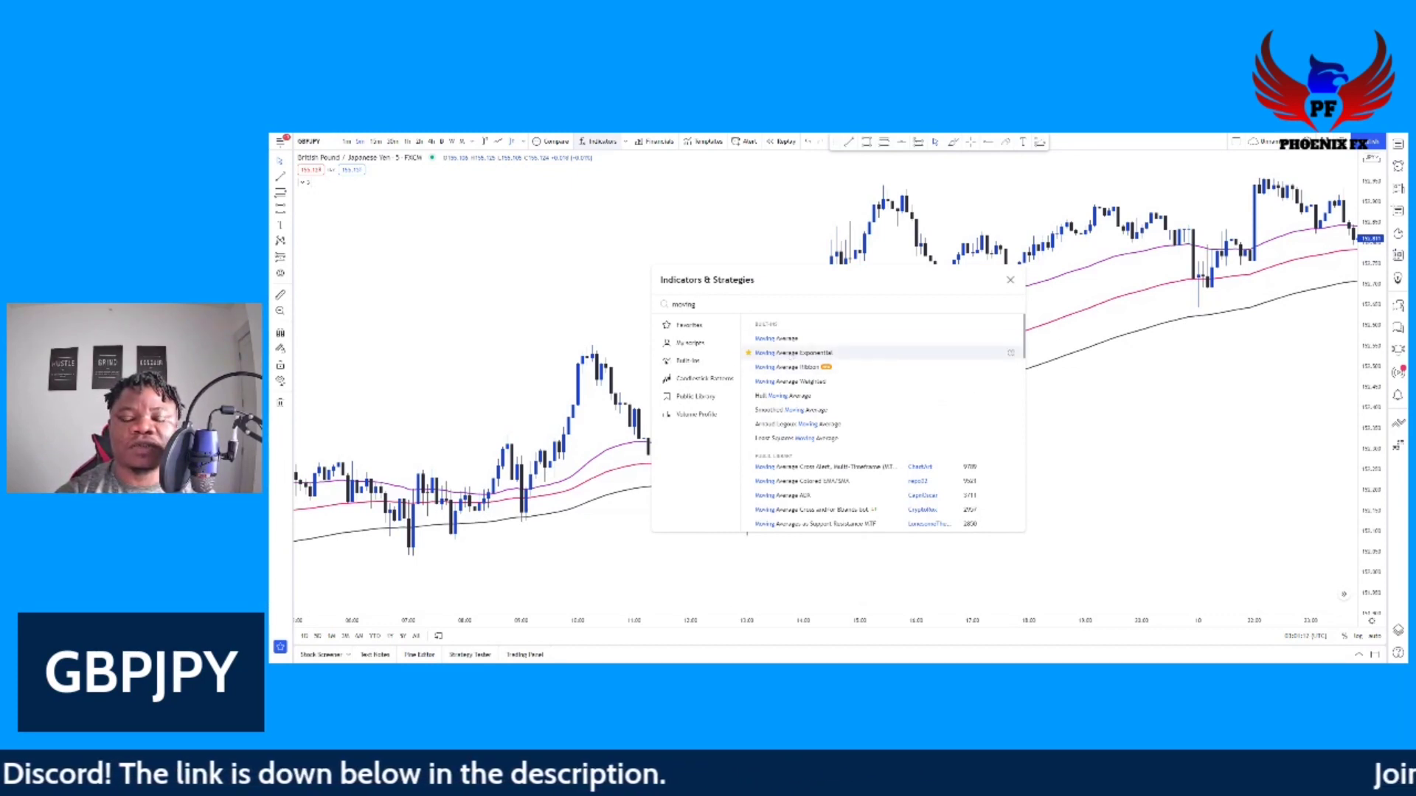
click(1010, 281)
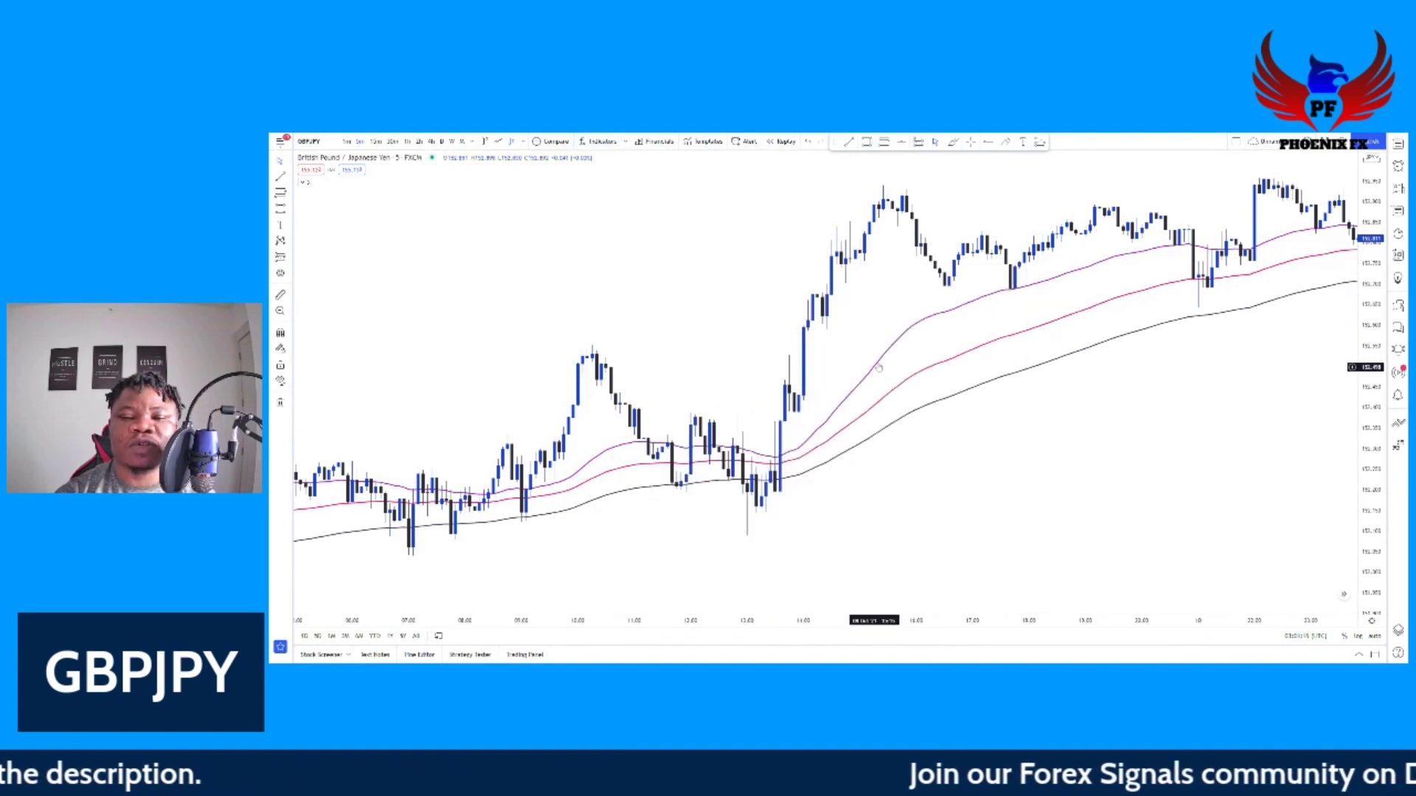
click(303, 183)
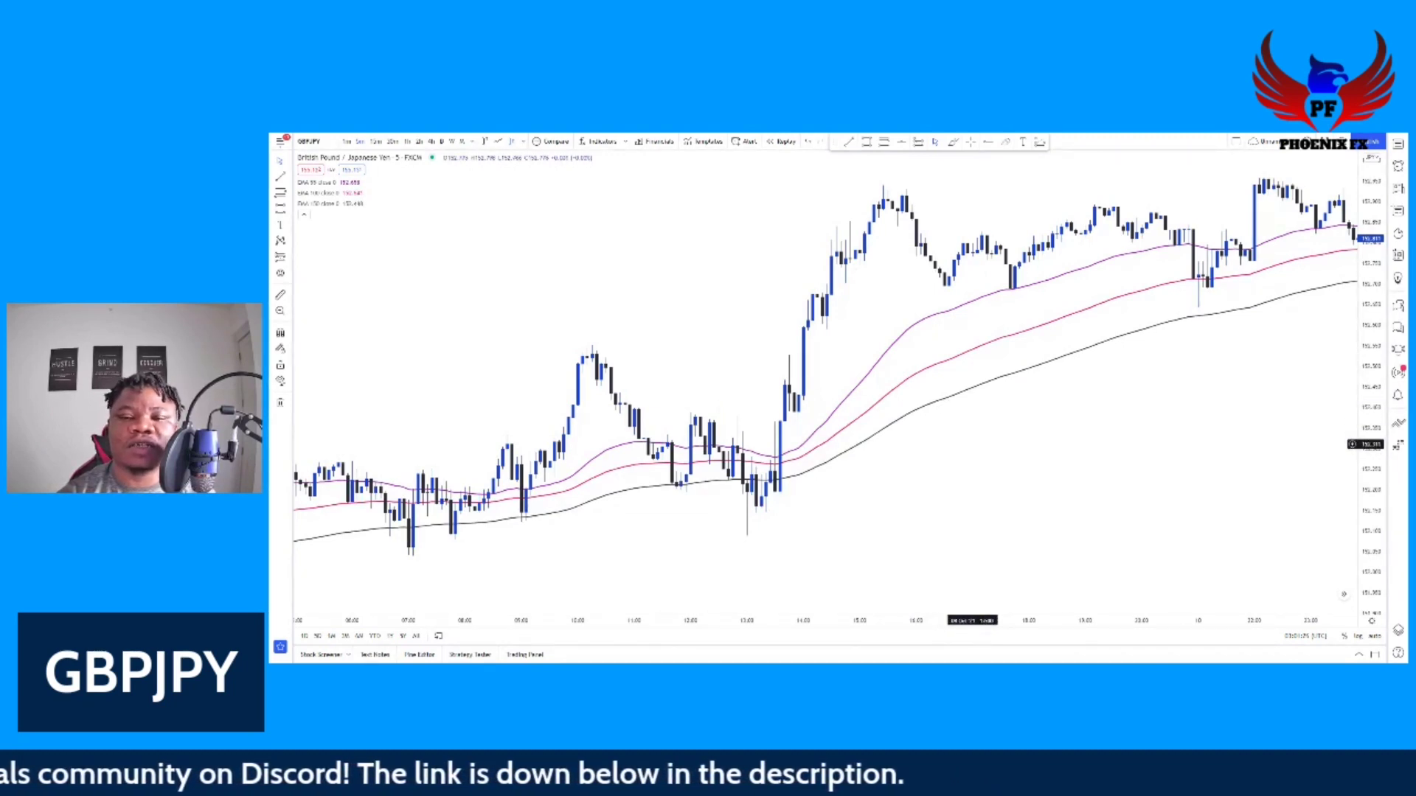
click(303, 214)
- Draw a thin horizontal rectangle zone across the earlier swing highs and extend it in both directions, past the strong rally
drag(1121, 450, 1078, 474)
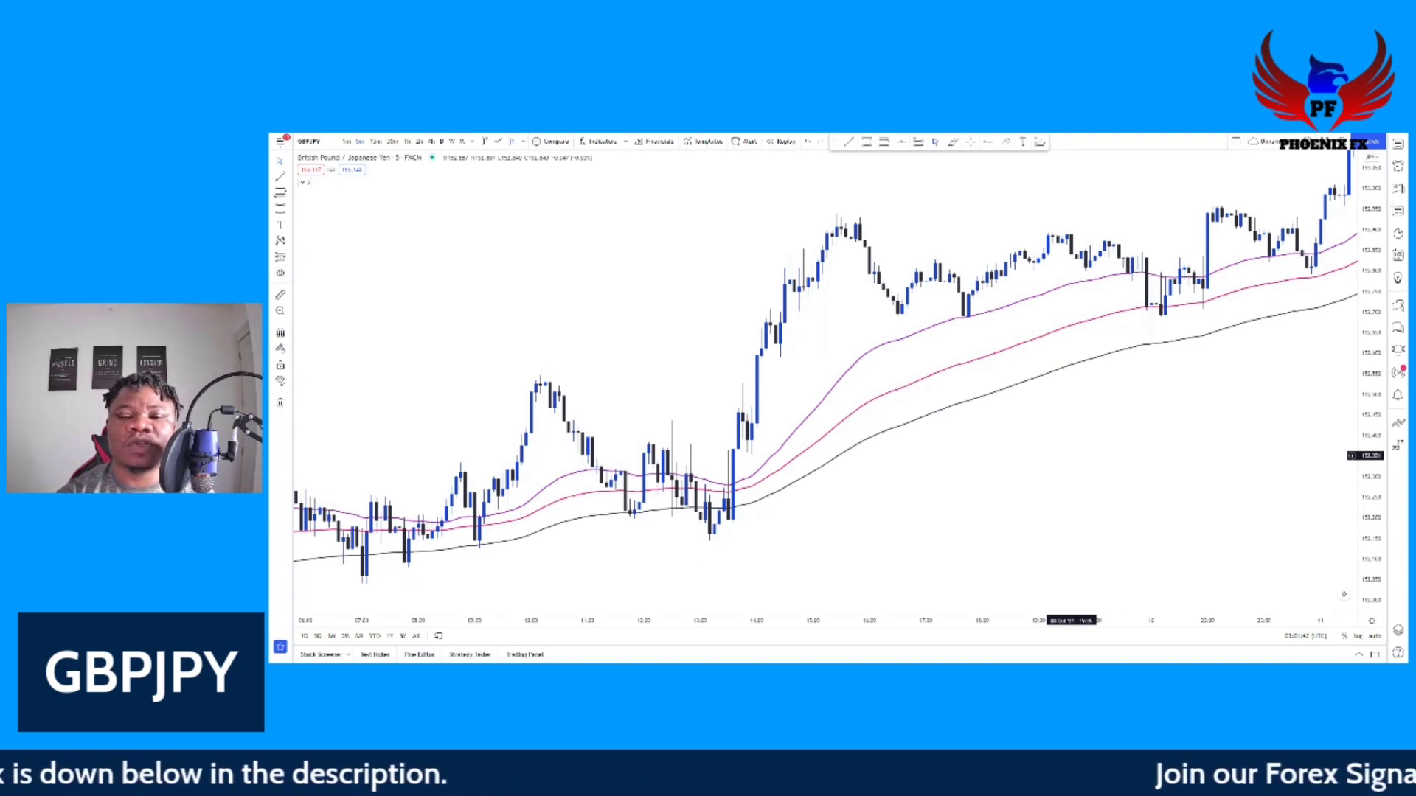
drag(960, 497, 1130, 455)
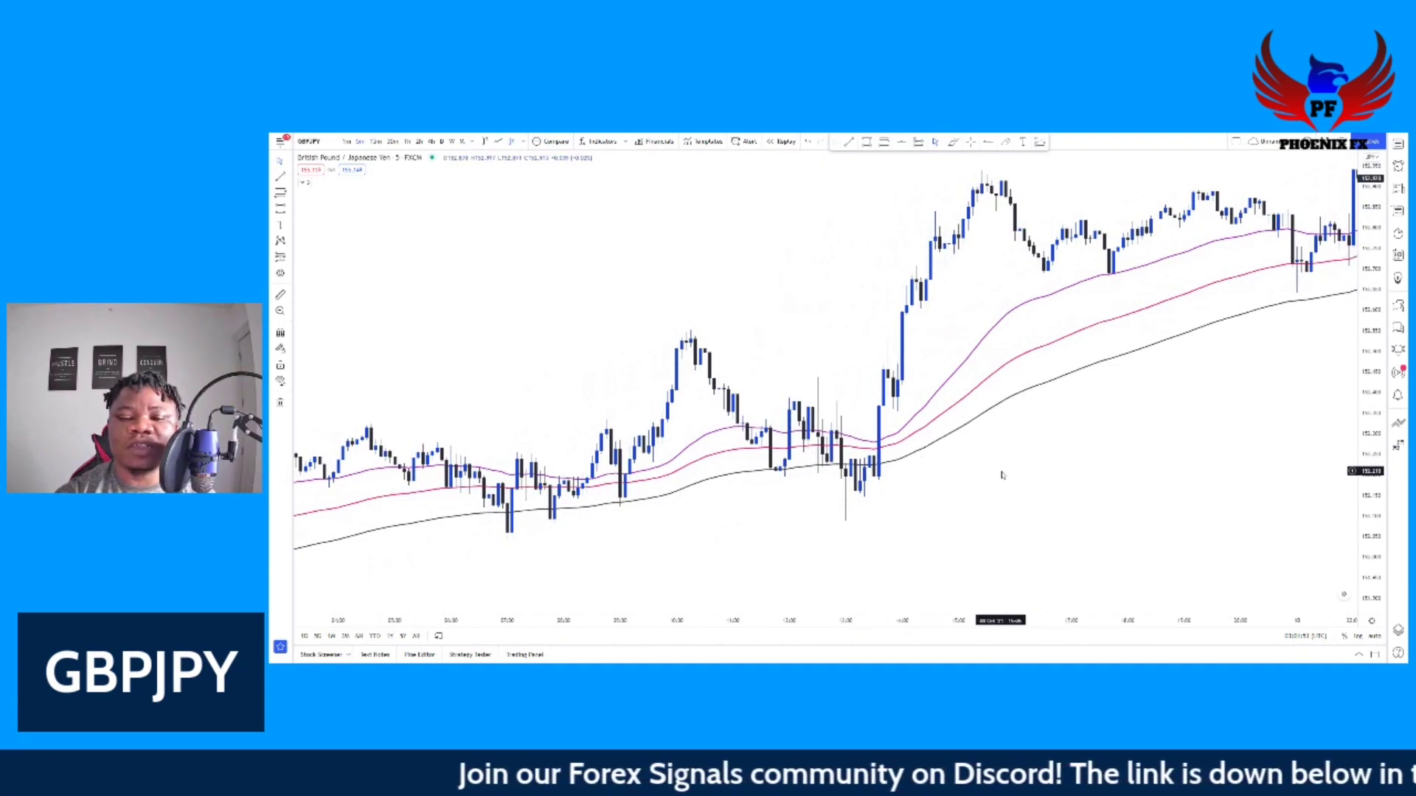
drag(998, 474, 1091, 458)
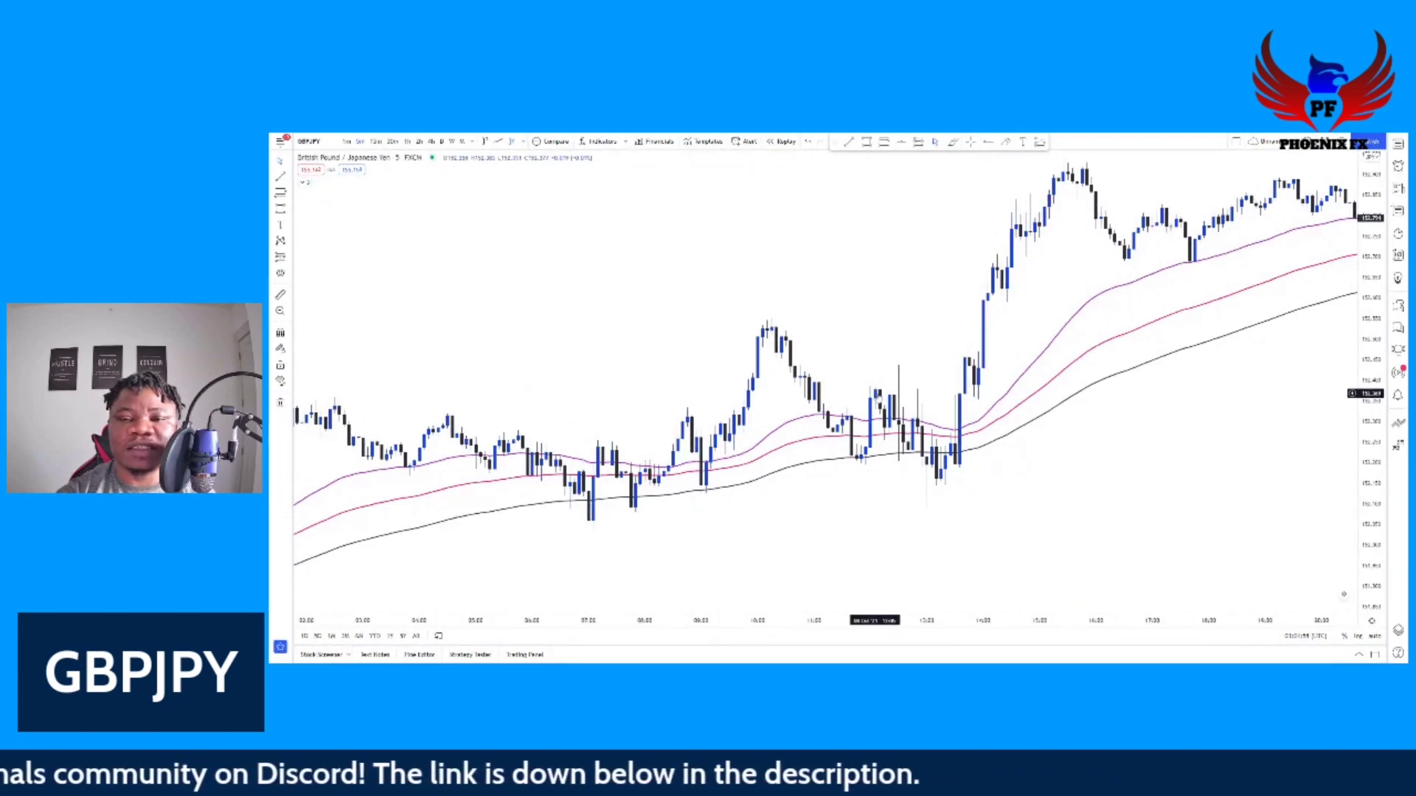
drag(626, 406, 711, 401)
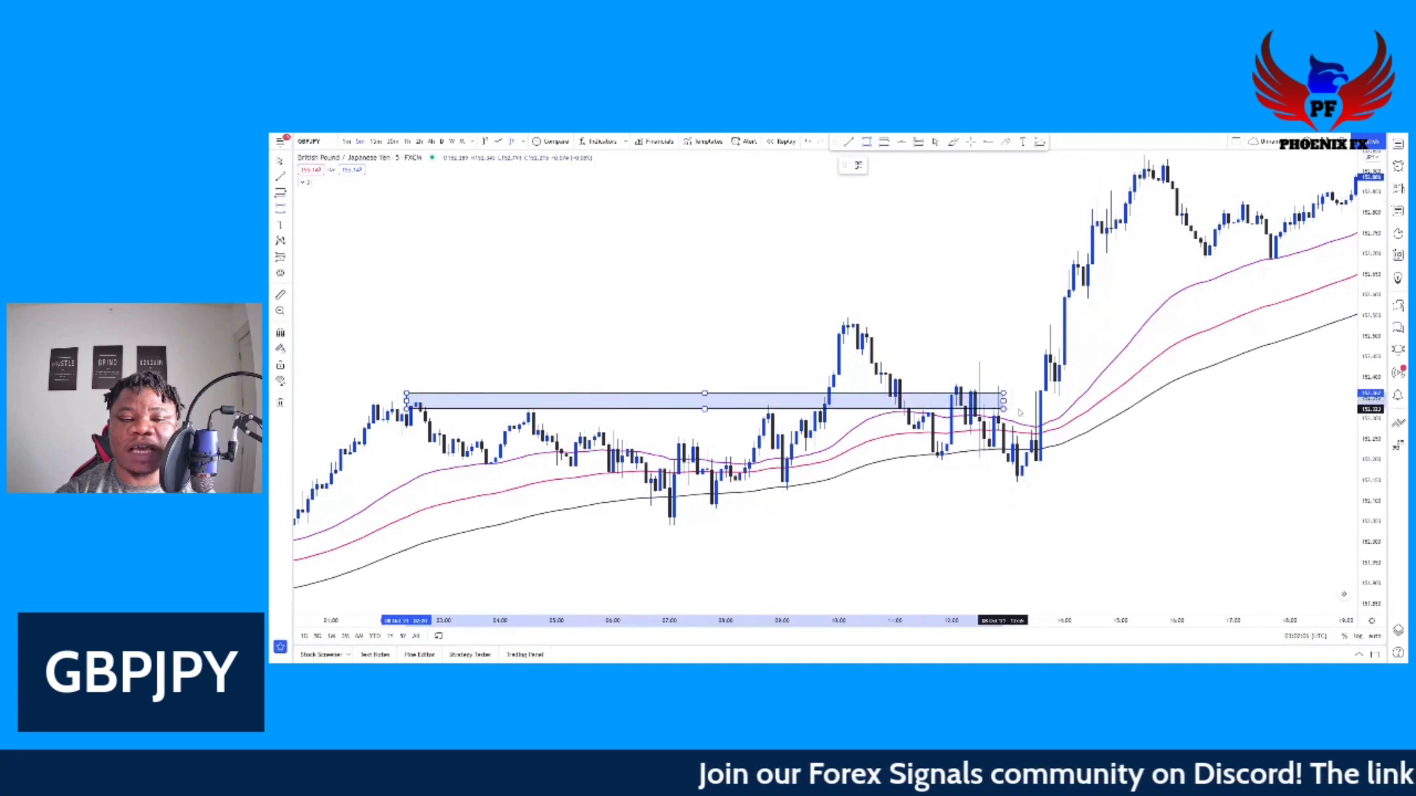
click(1210, 408)
drag(1210, 410, 1233, 410)
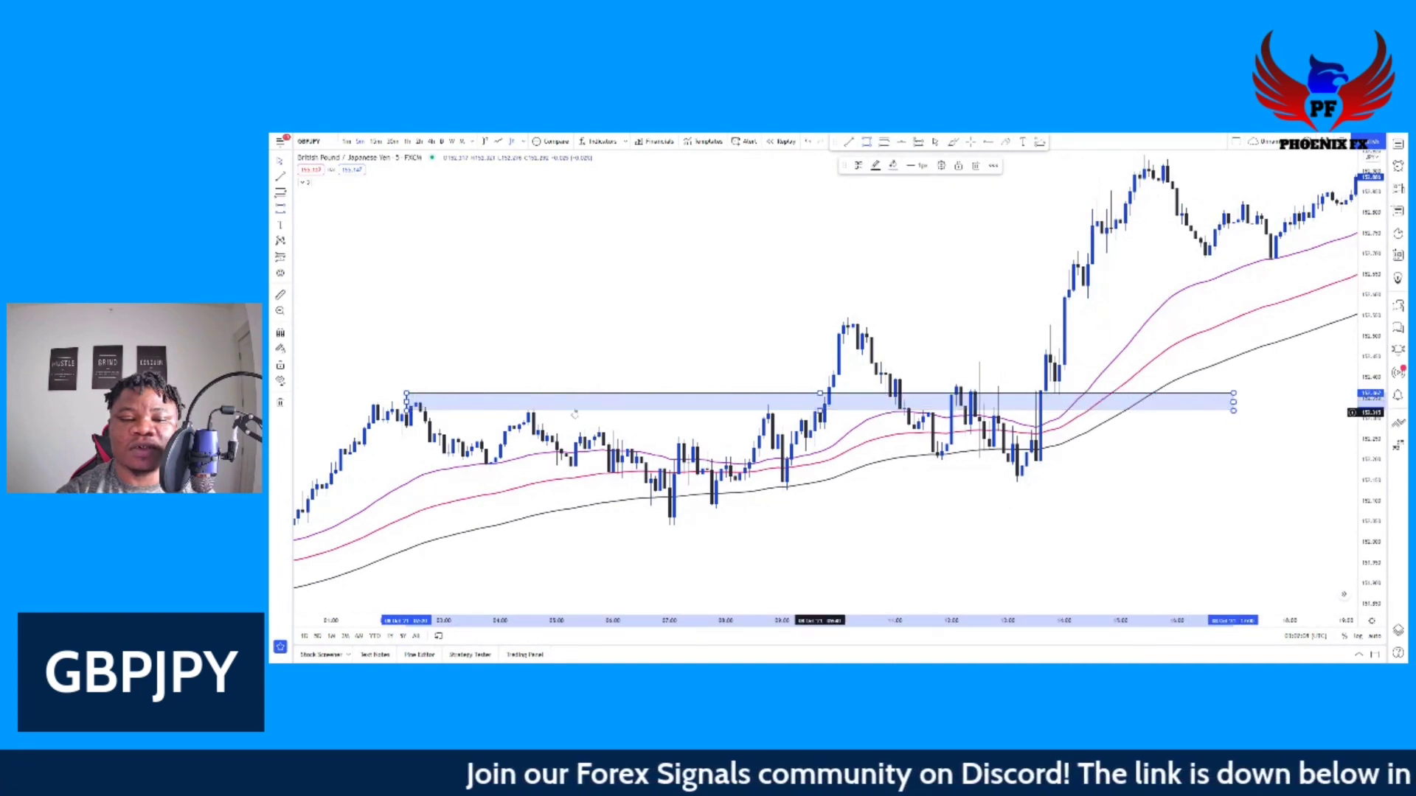
drag(406, 402, 327, 402)
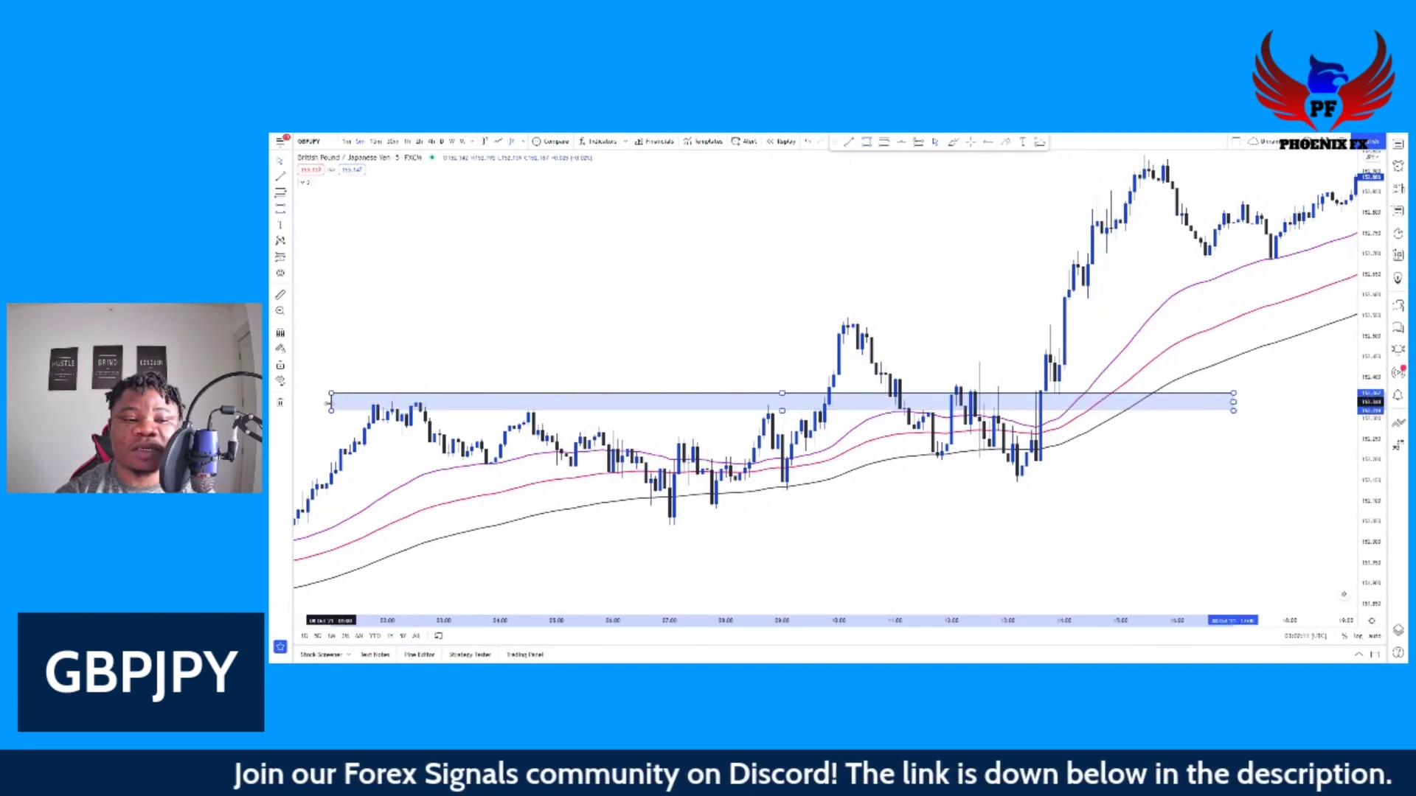
drag(589, 411, 584, 411)
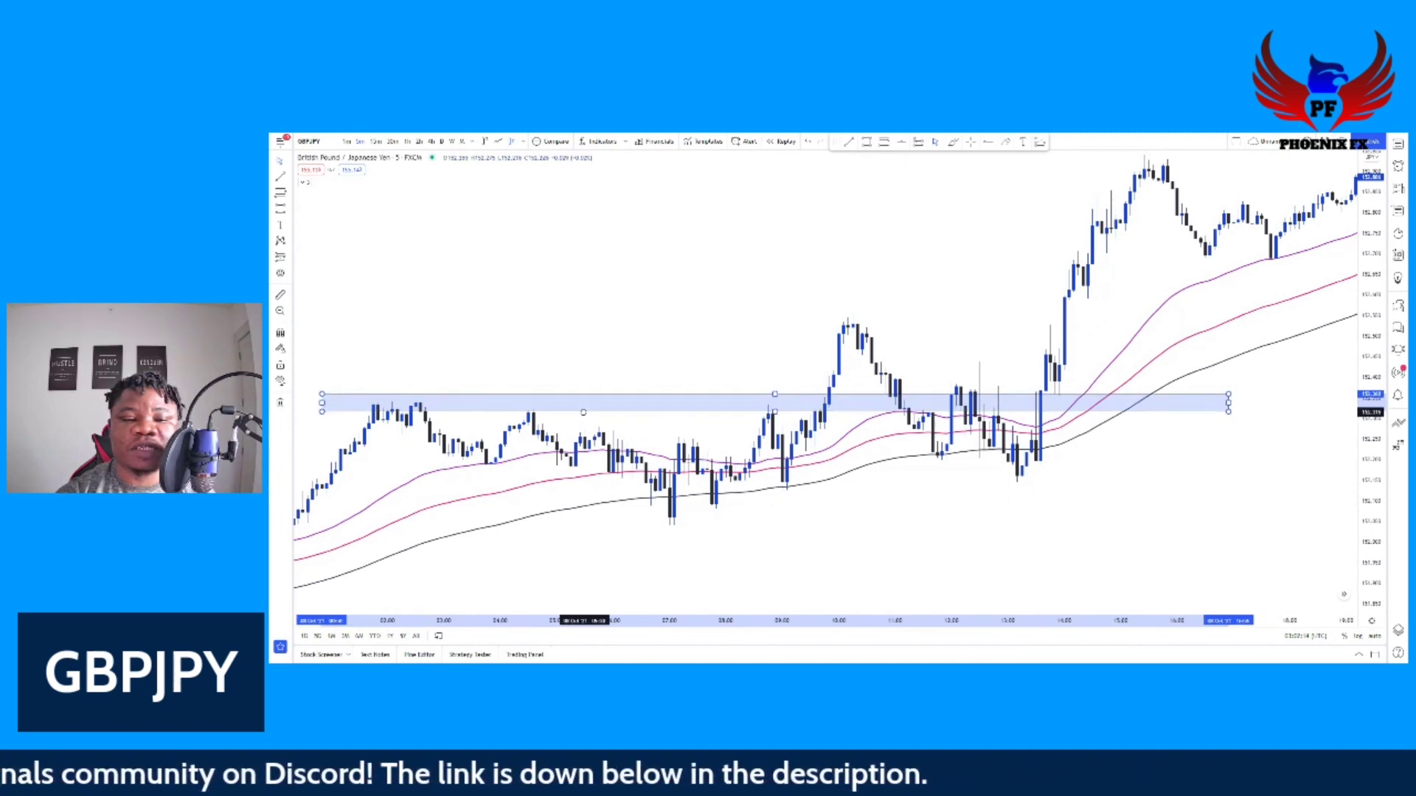
- Circle the three swing highs that were rejected at the rectangle zone with freehand brush strokes
click(933, 308)
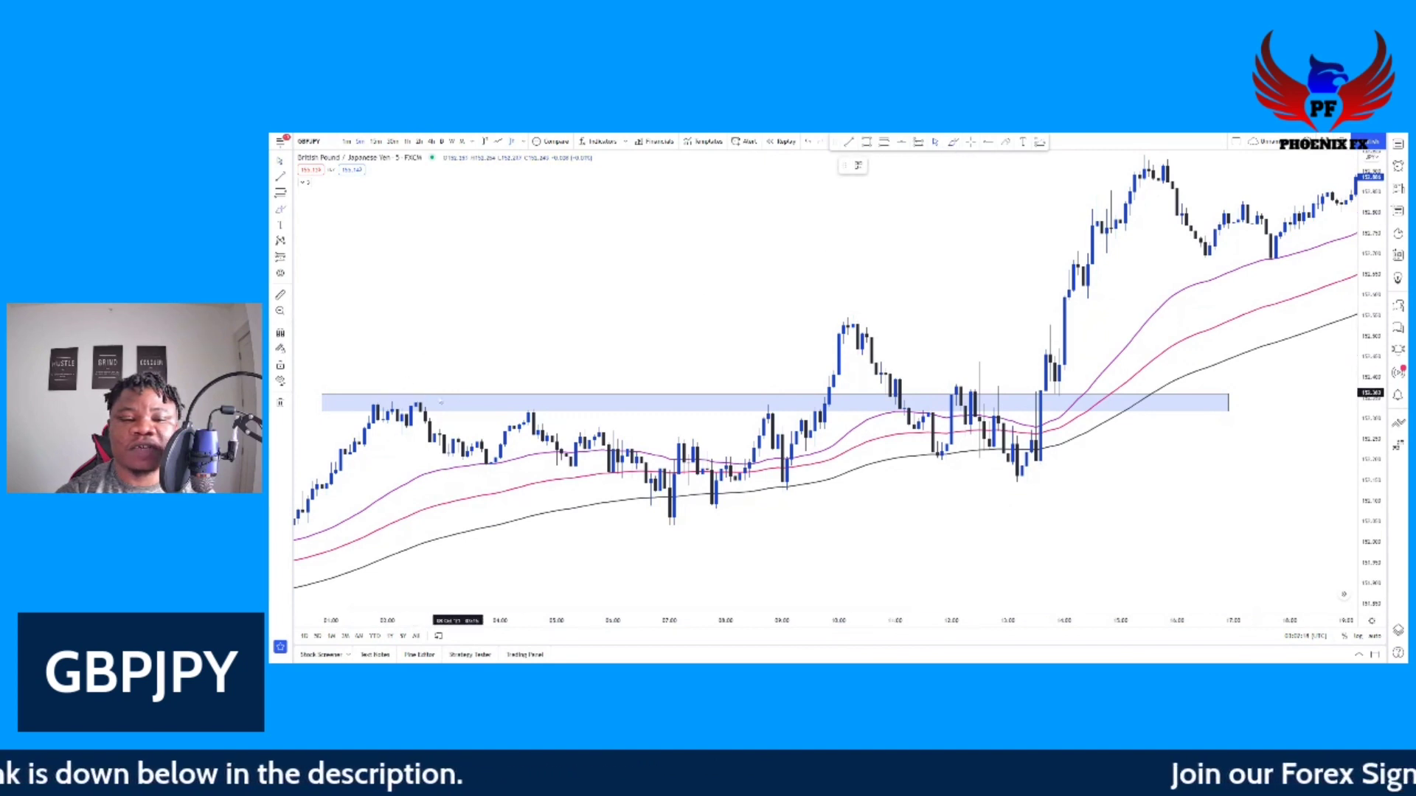
mouse_move(418, 392)
mouse_down()
mouse_move(402, 424)
mouse_move(437, 394)
mouse_up()
mouse_move(538, 402)
mouse_down()
mouse_move(532, 431)
mouse_move(542, 405)
mouse_up()
drag(766, 397, 764, 398)
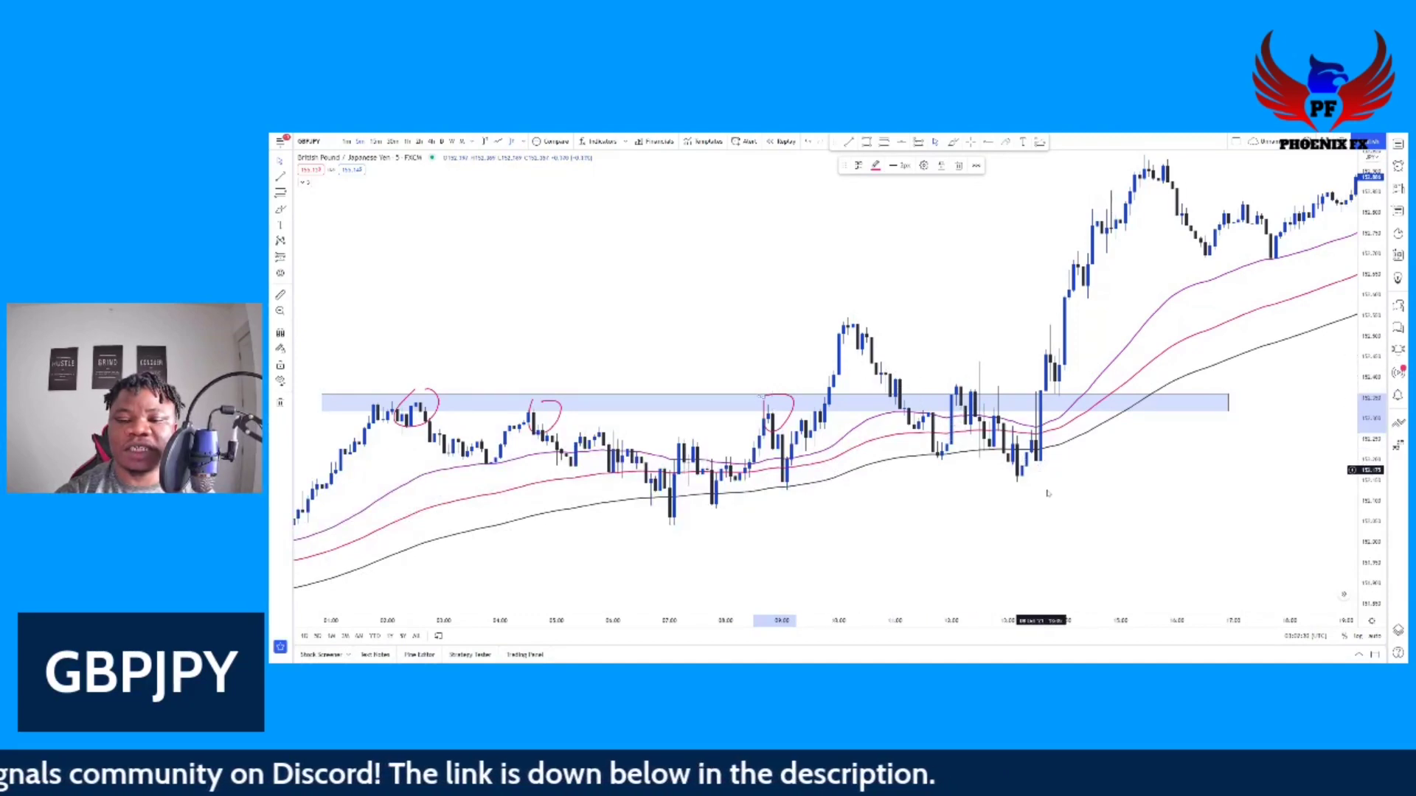
- Circle the swing low below the zone and the moving averages, just before the strong rally, with the brush
scroll(887, 469, right, 5)
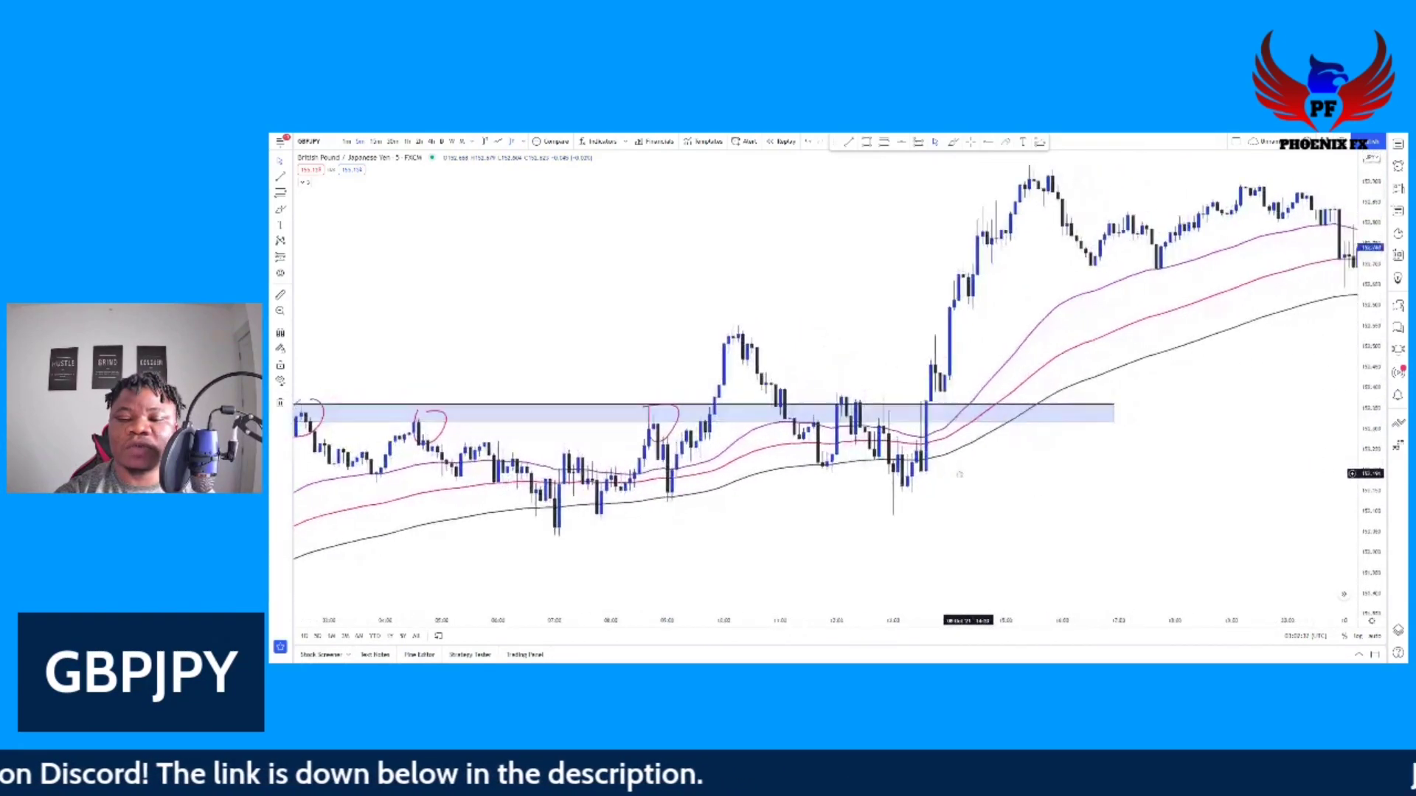
click(953, 142)
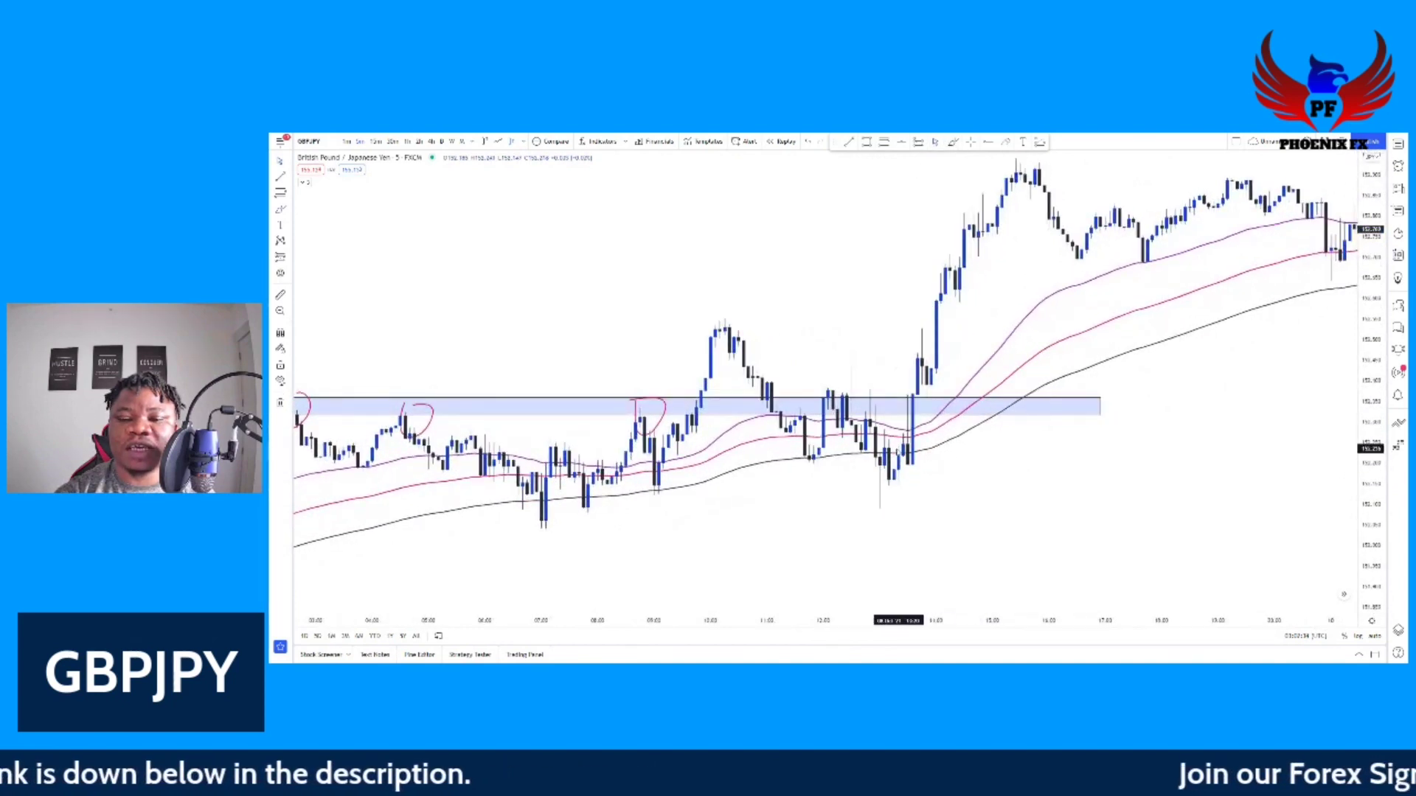
mouse_move(897, 446)
mouse_down()
mouse_move(866, 465)
mouse_move(885, 488)
mouse_move(862, 452)
mouse_up()
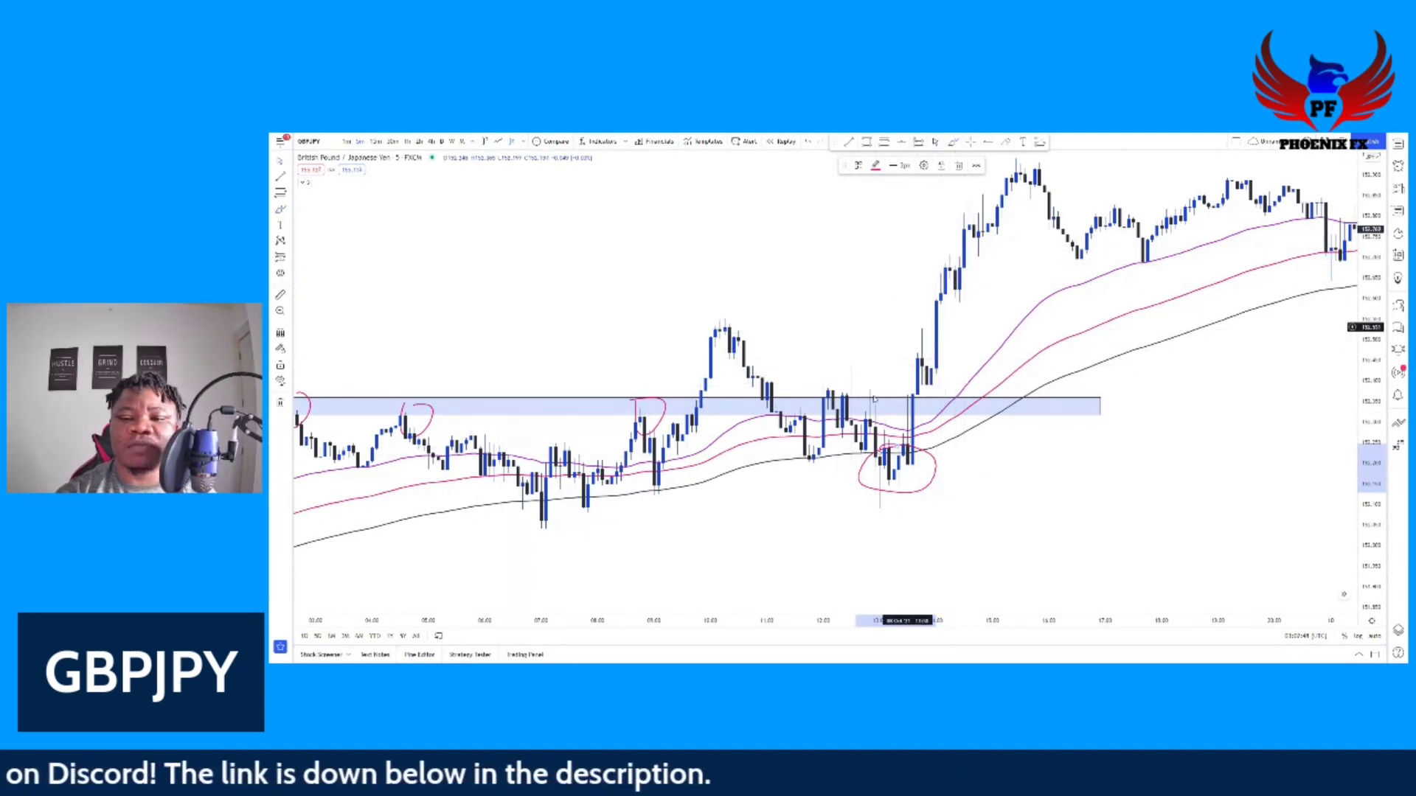
- Start a bar replay from the candle inside the circled swing low
drag(850, 330, 841, 346)
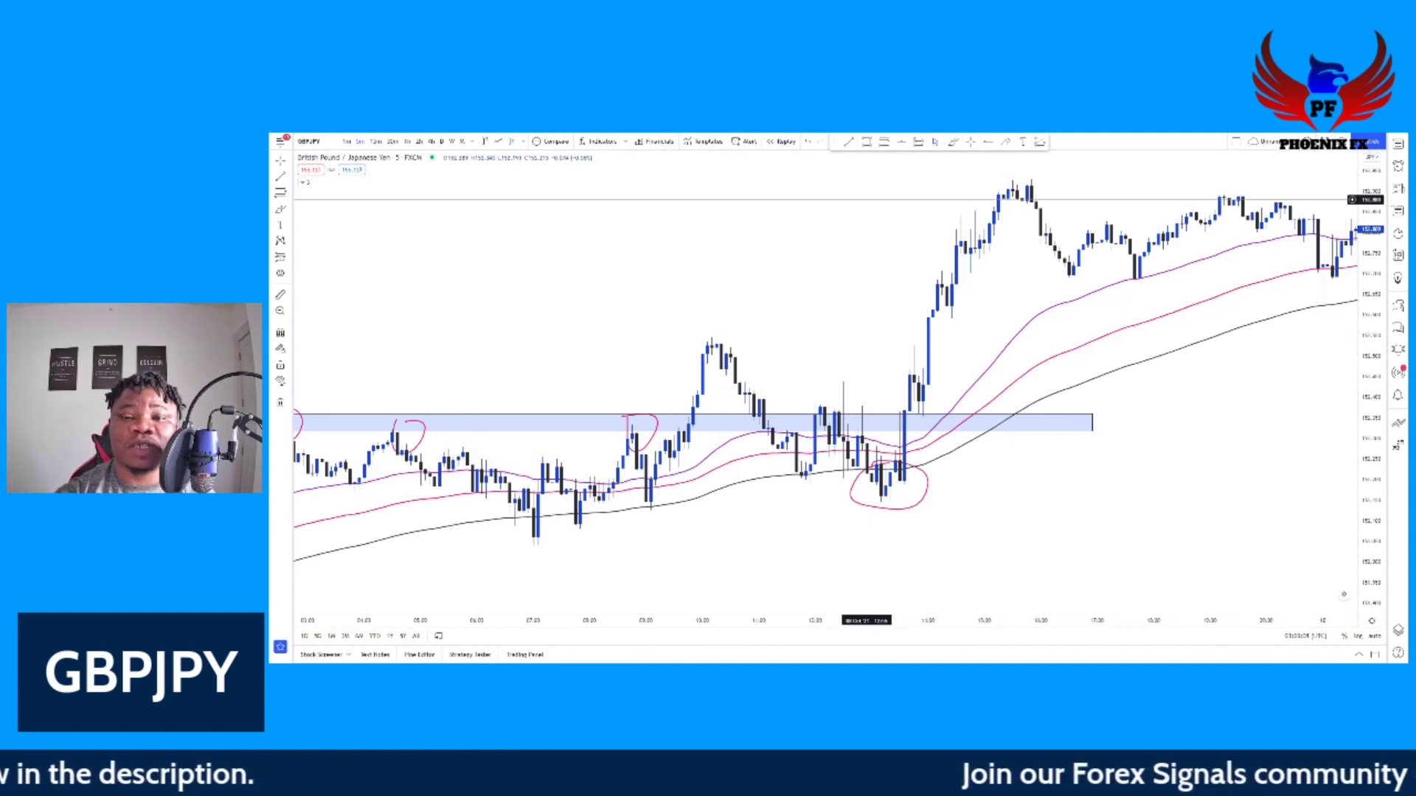
click(786, 141)
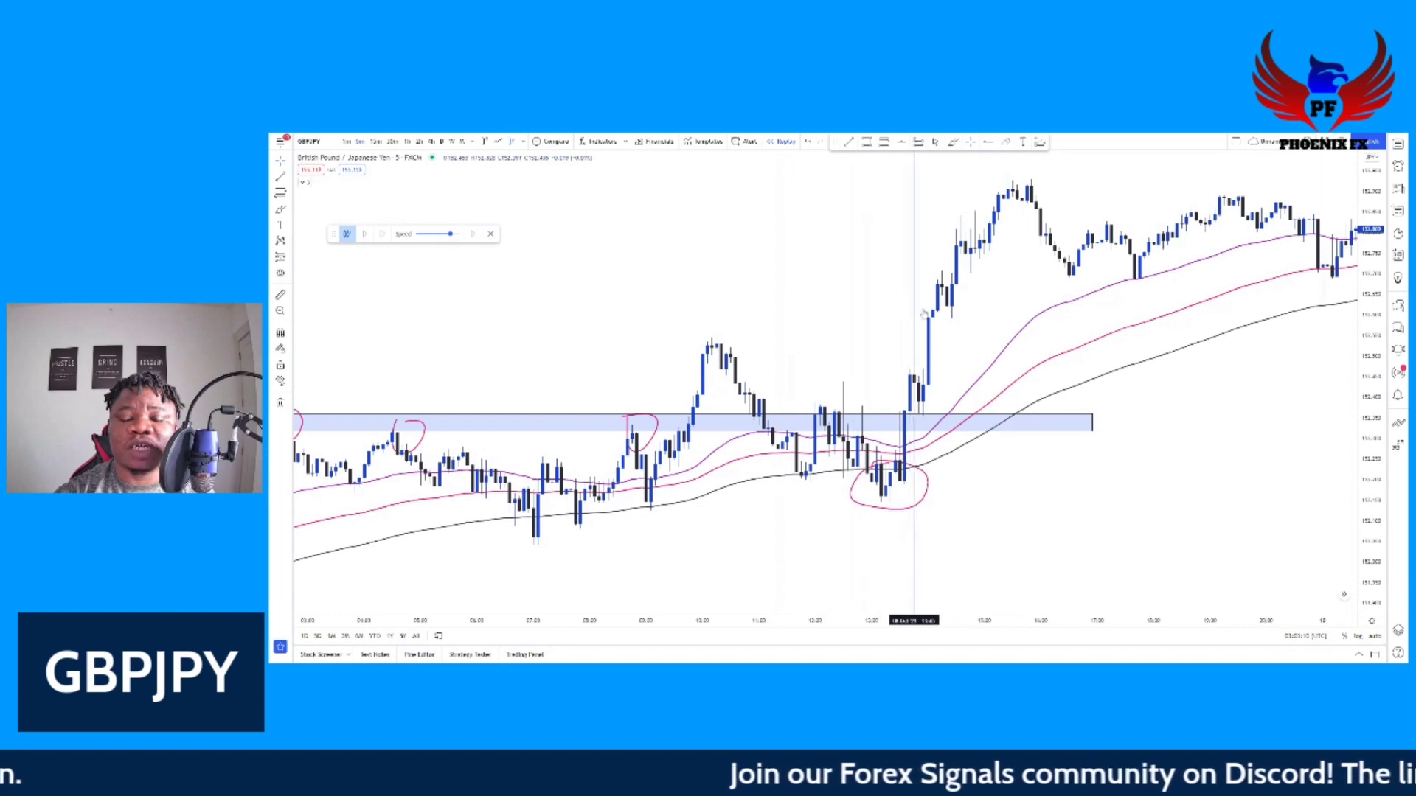
click(890, 322)
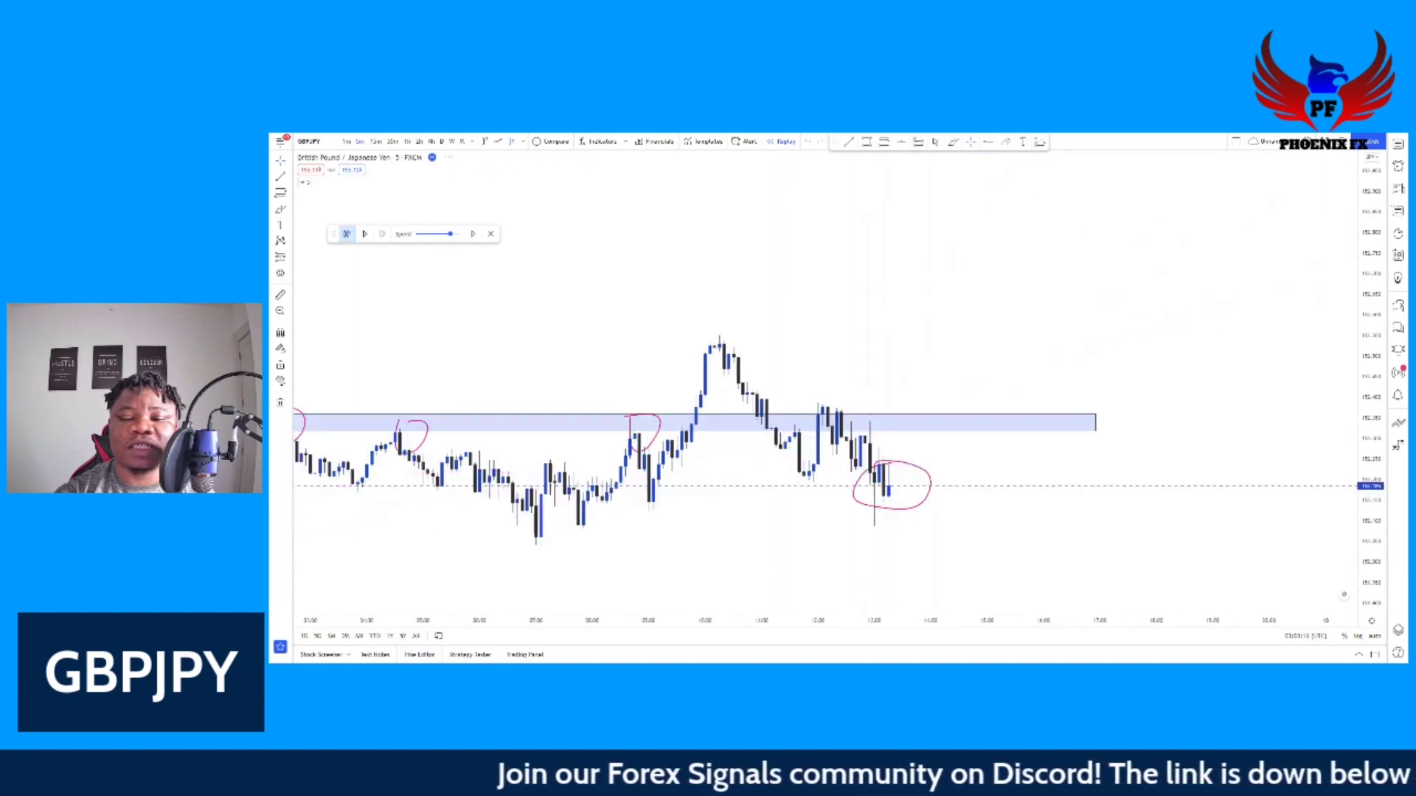
- Play the replay in stages, pausing at the breakout above the zone and again after price retests it and rallies
click(364, 234)
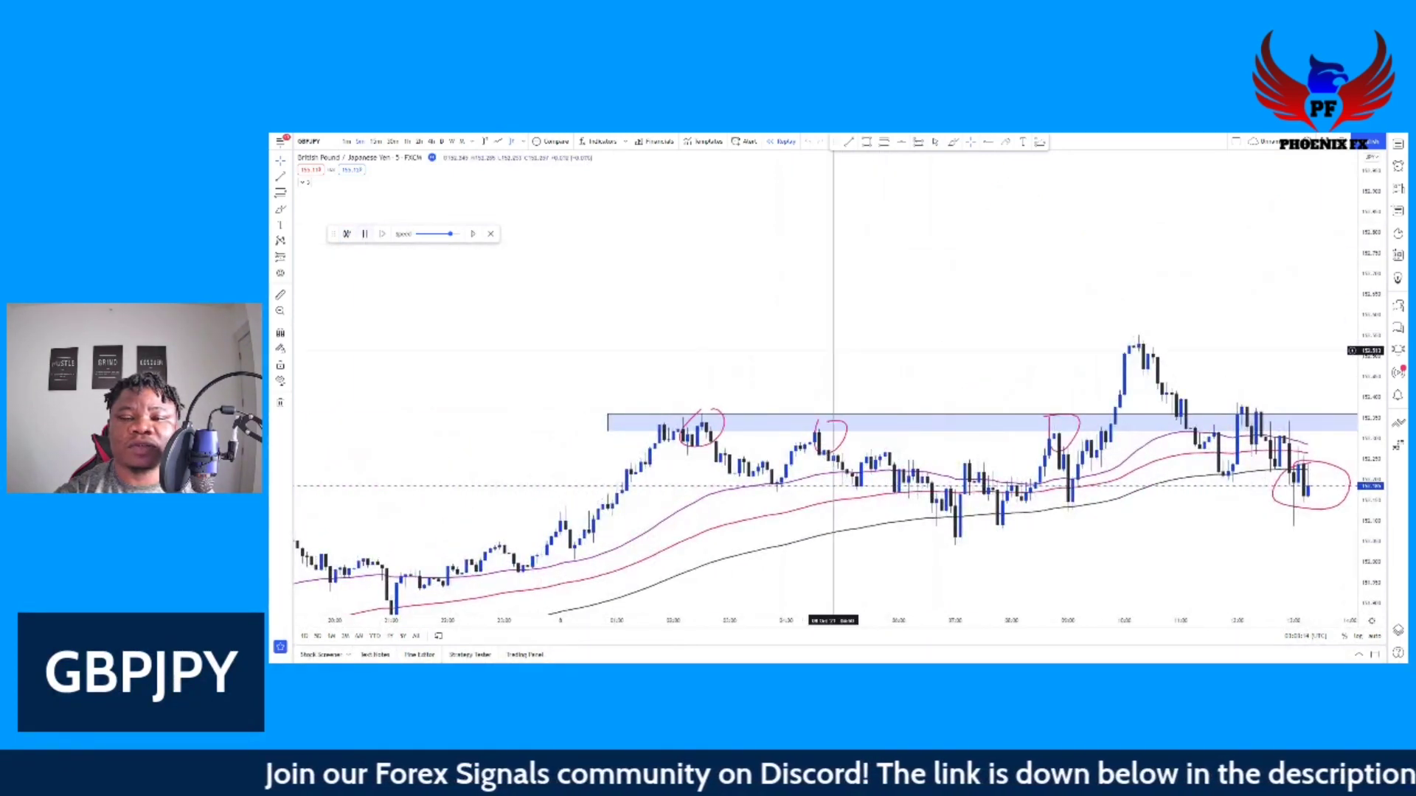
drag(831, 352, 538, 343)
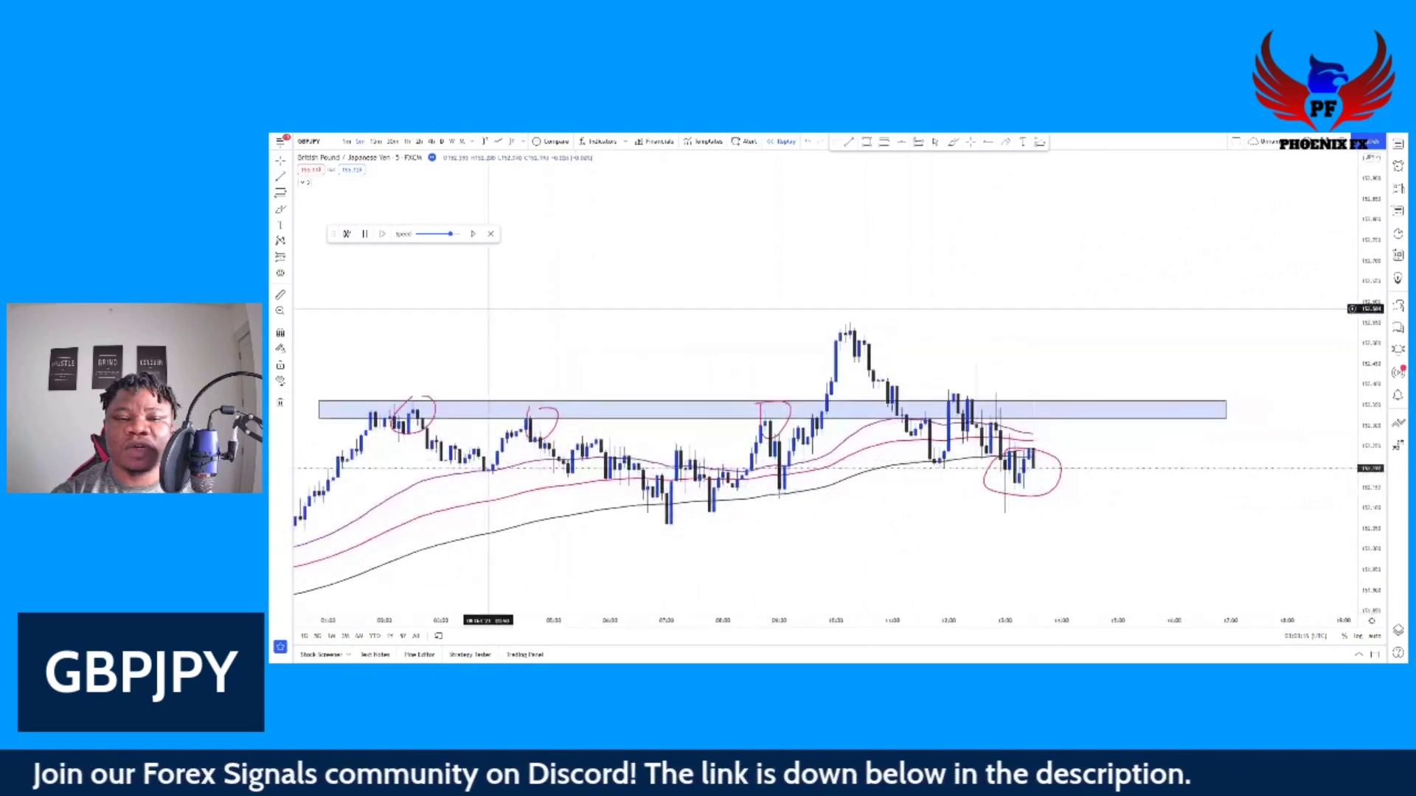
click(366, 233)
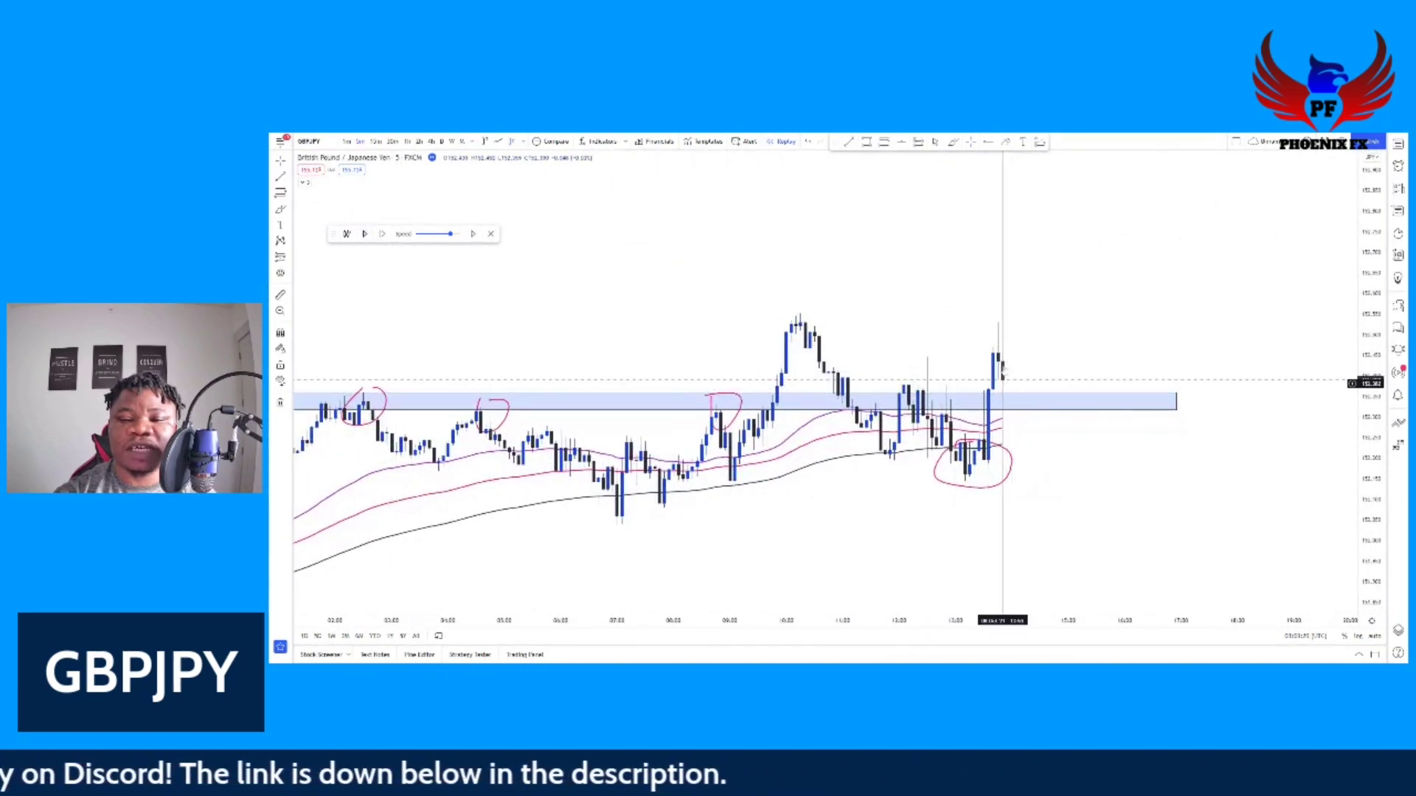
click(364, 233)
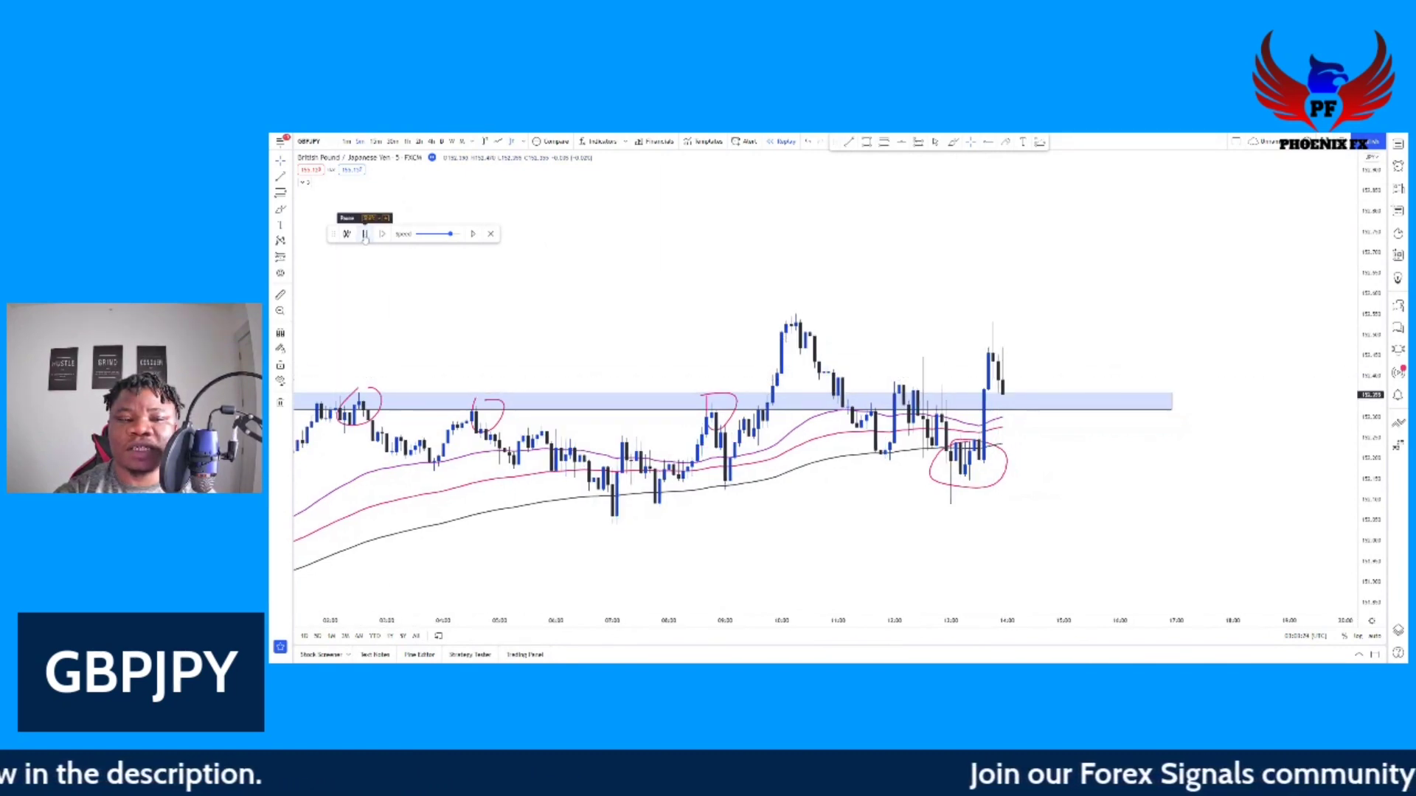
click(364, 234)
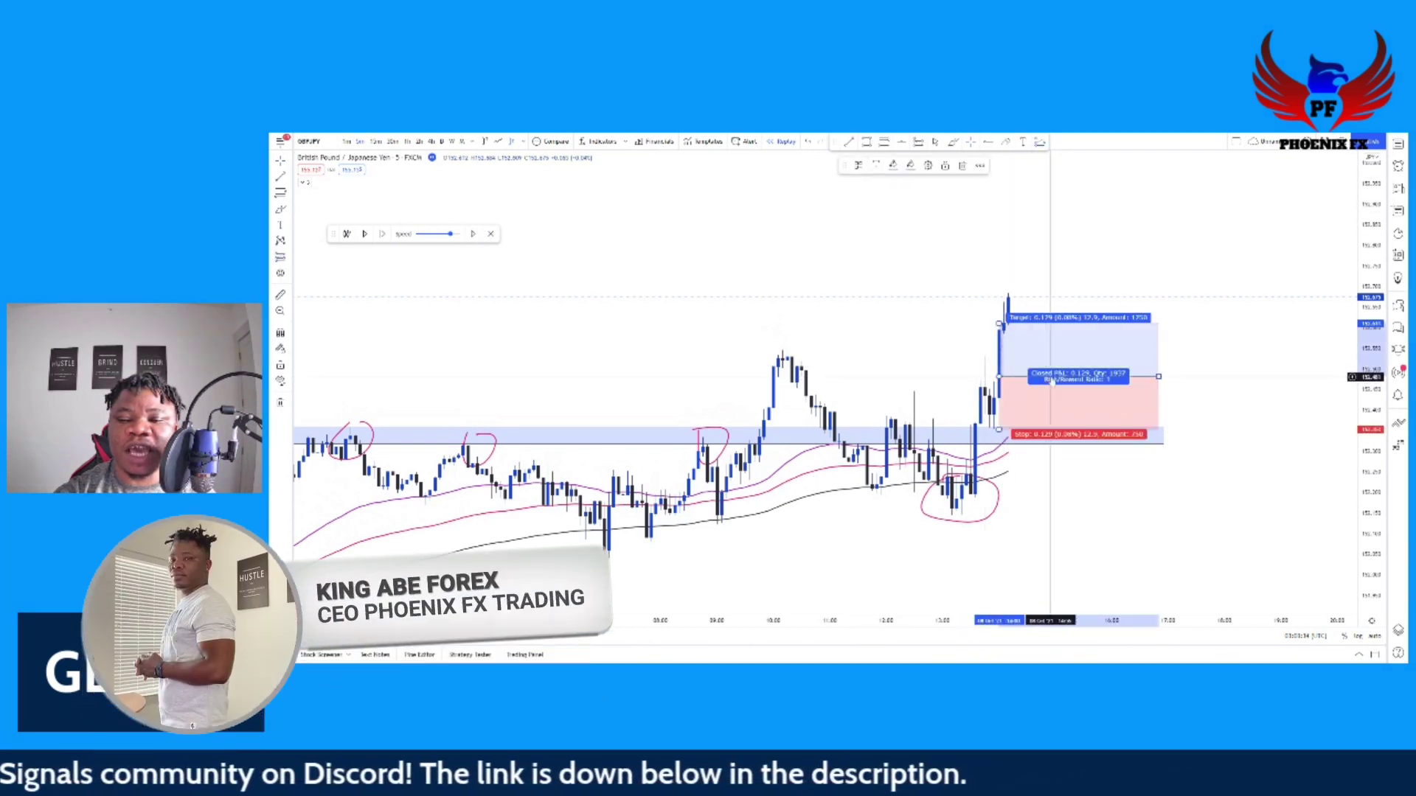
- Move the long position so its entry lines up with the candles just above the zone before the rally, compressing the price scale
drag(1051, 376, 1041, 383)
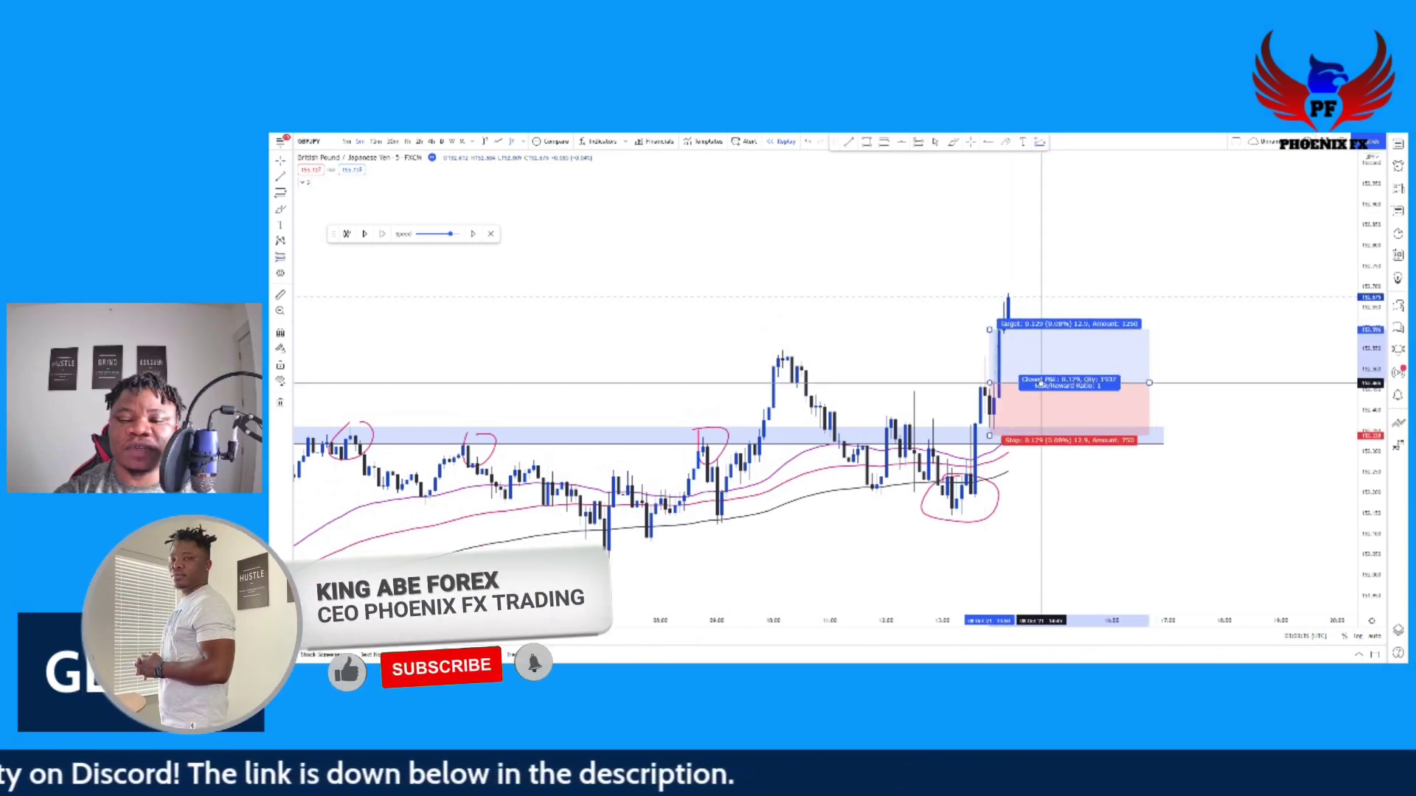
drag(1374, 272, 1375, 335)
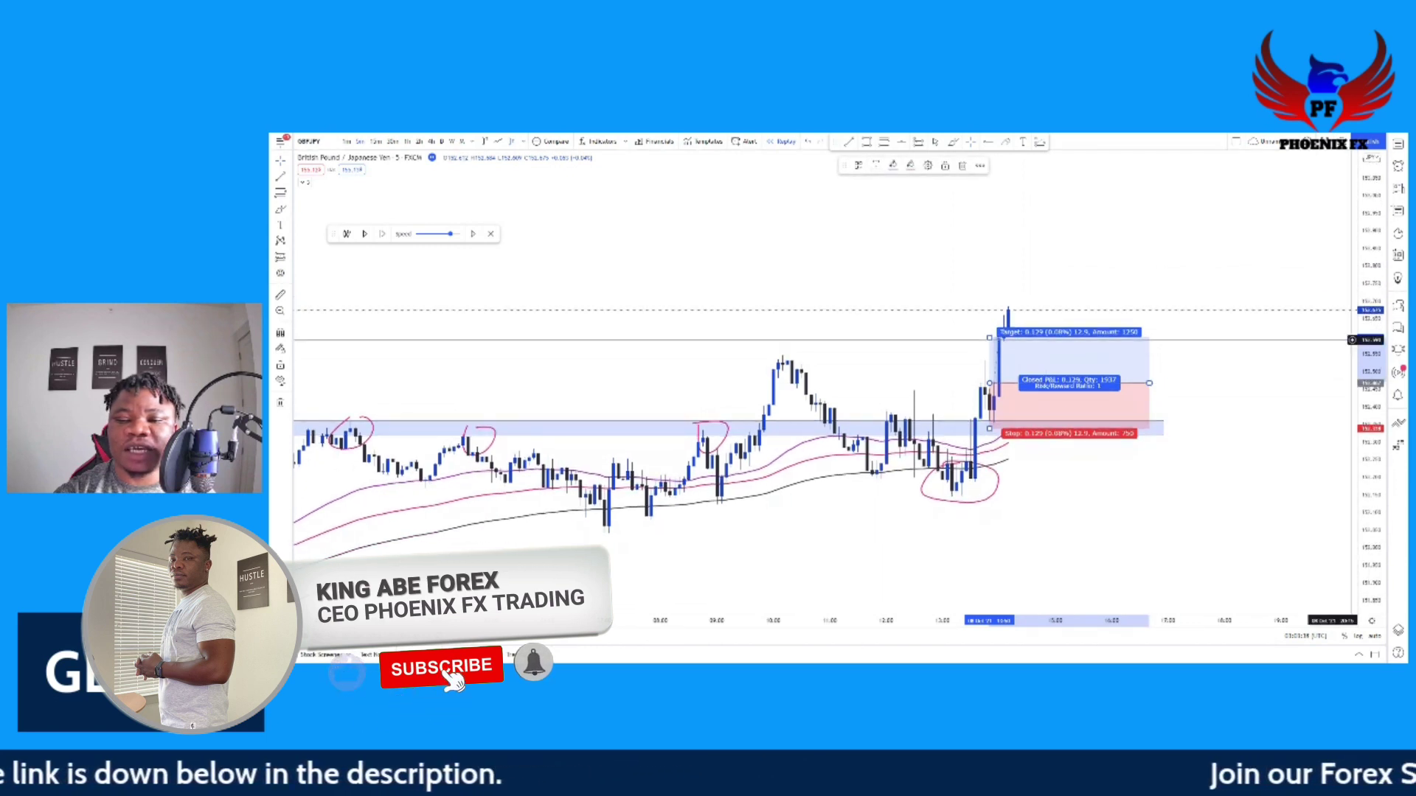
click(1240, 326)
- Lower the long position's stop just below the rectangle zone, widen the position and raise its target to the latest high
click(992, 402)
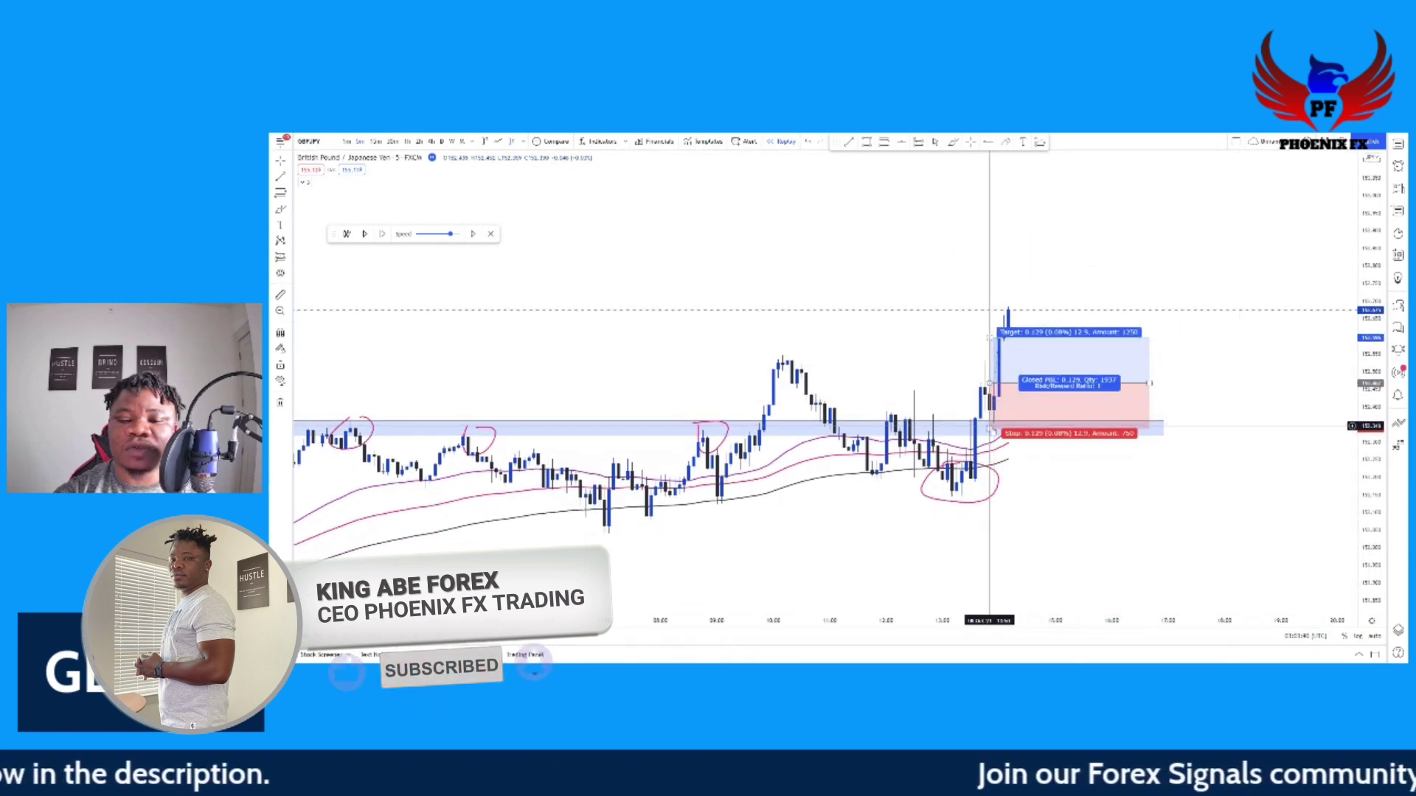
drag(989, 428, 989, 439)
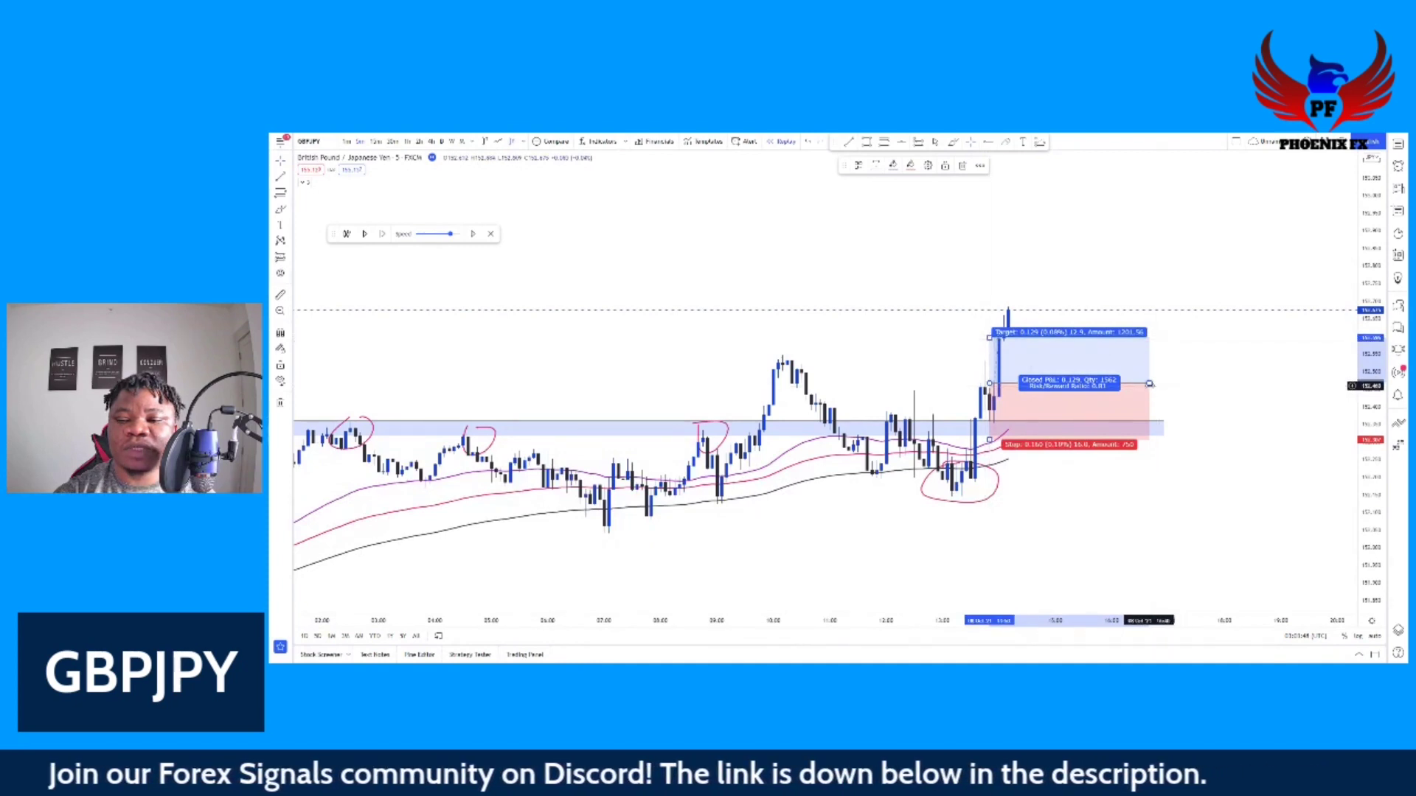
mouse_move(1149, 384)
mouse_down()
mouse_move(1175, 384)
mouse_move(1163, 383)
mouse_up()
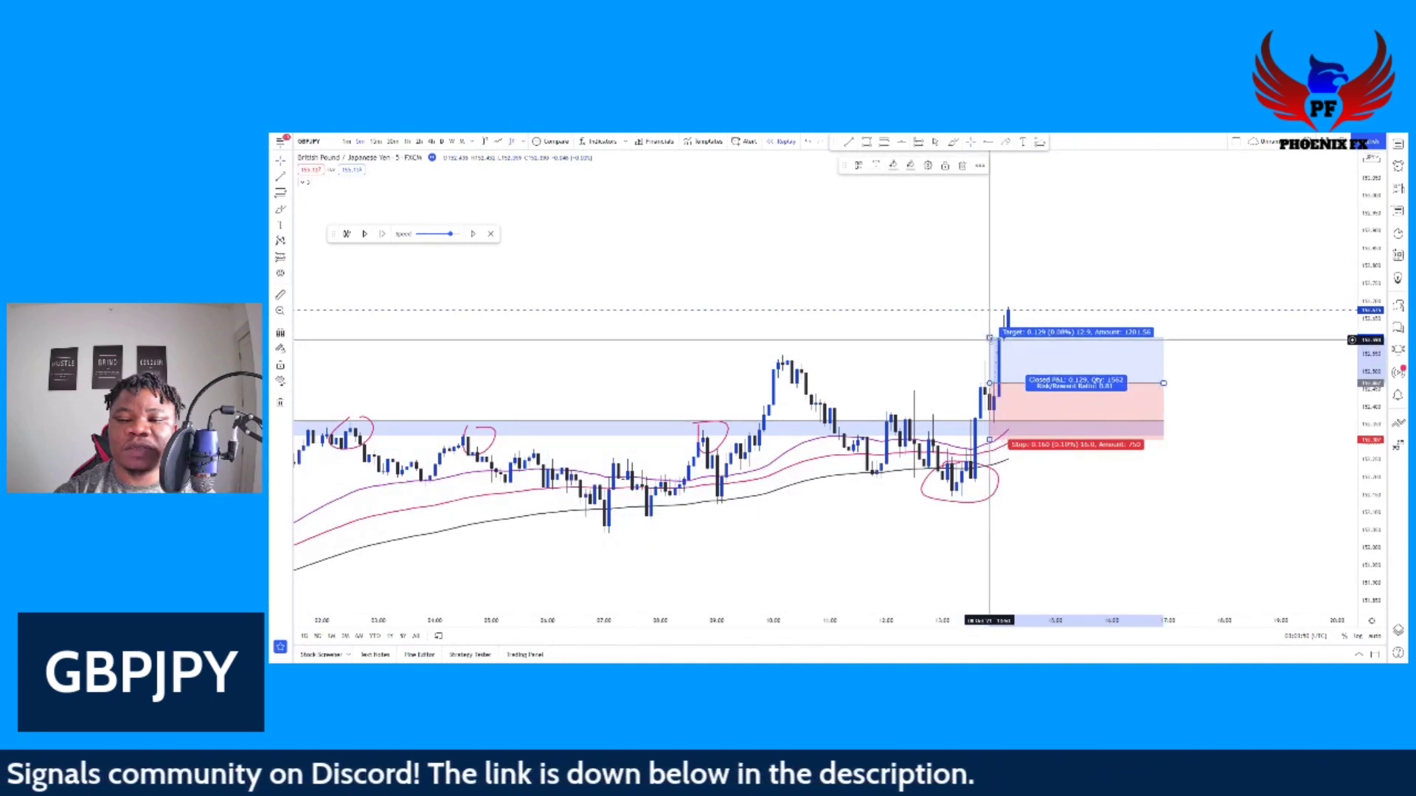
drag(989, 339, 989, 306)
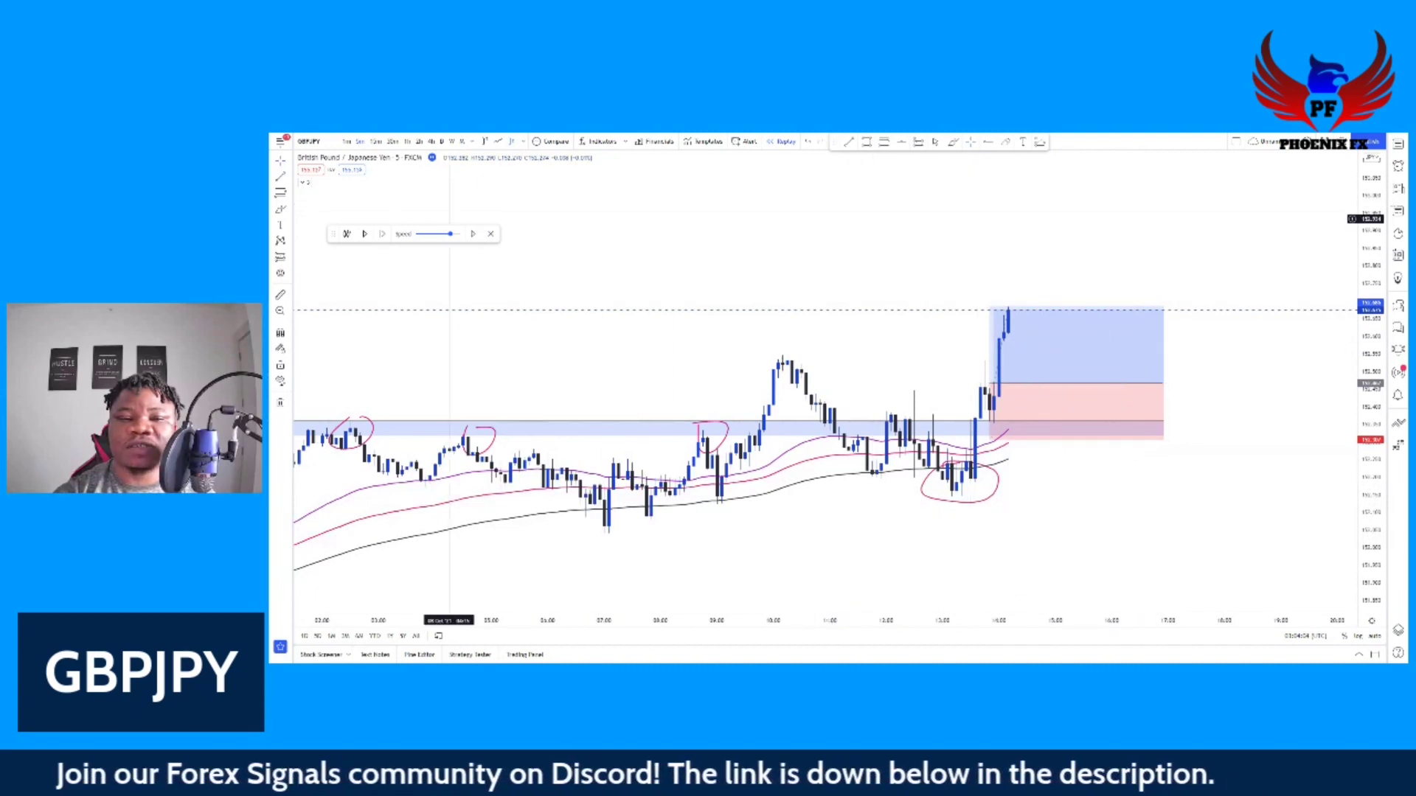
- Resume the replay and let price run beyond the long position's target
click(367, 235)
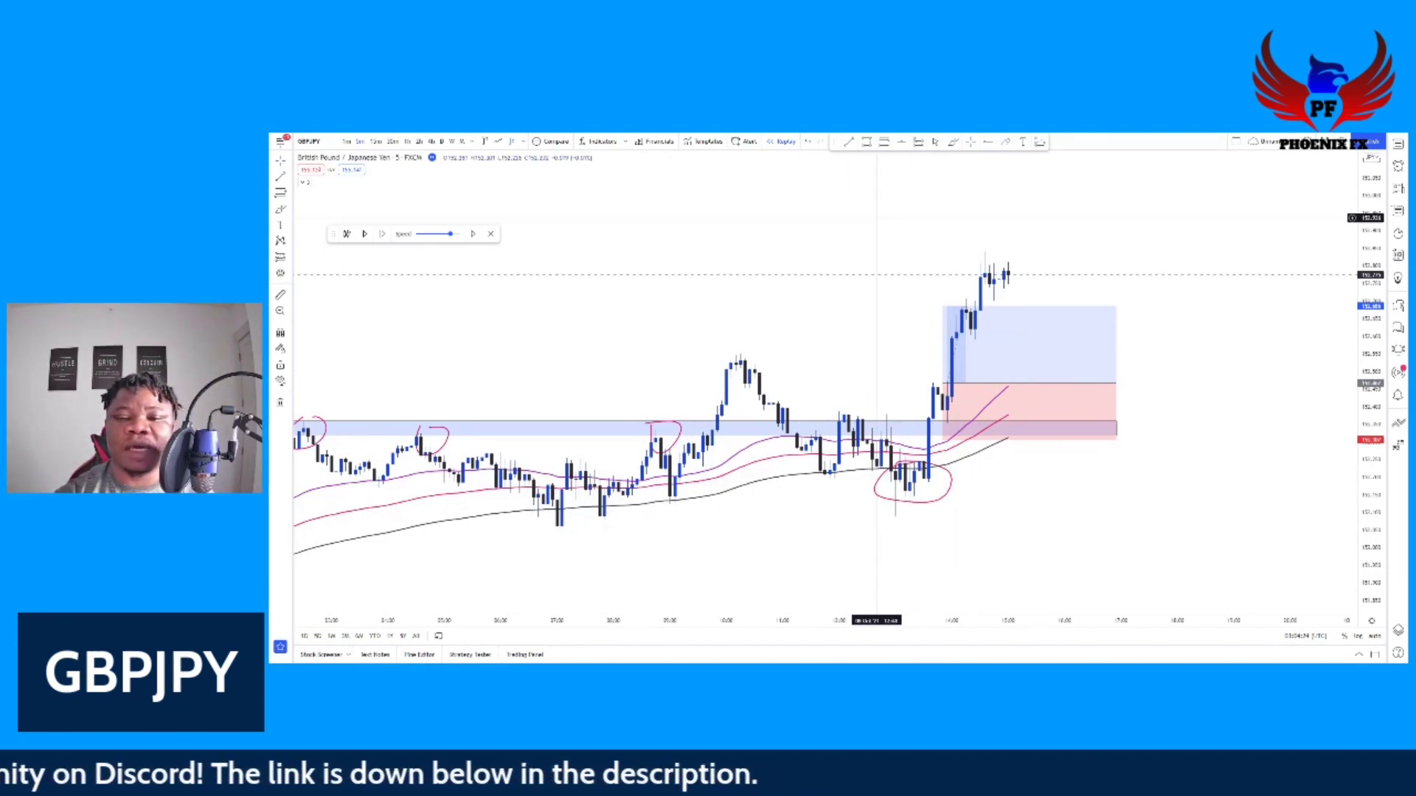
- Remove all drawings from the chart and exit bar replay mode
right_click(760, 240)
click(815, 425)
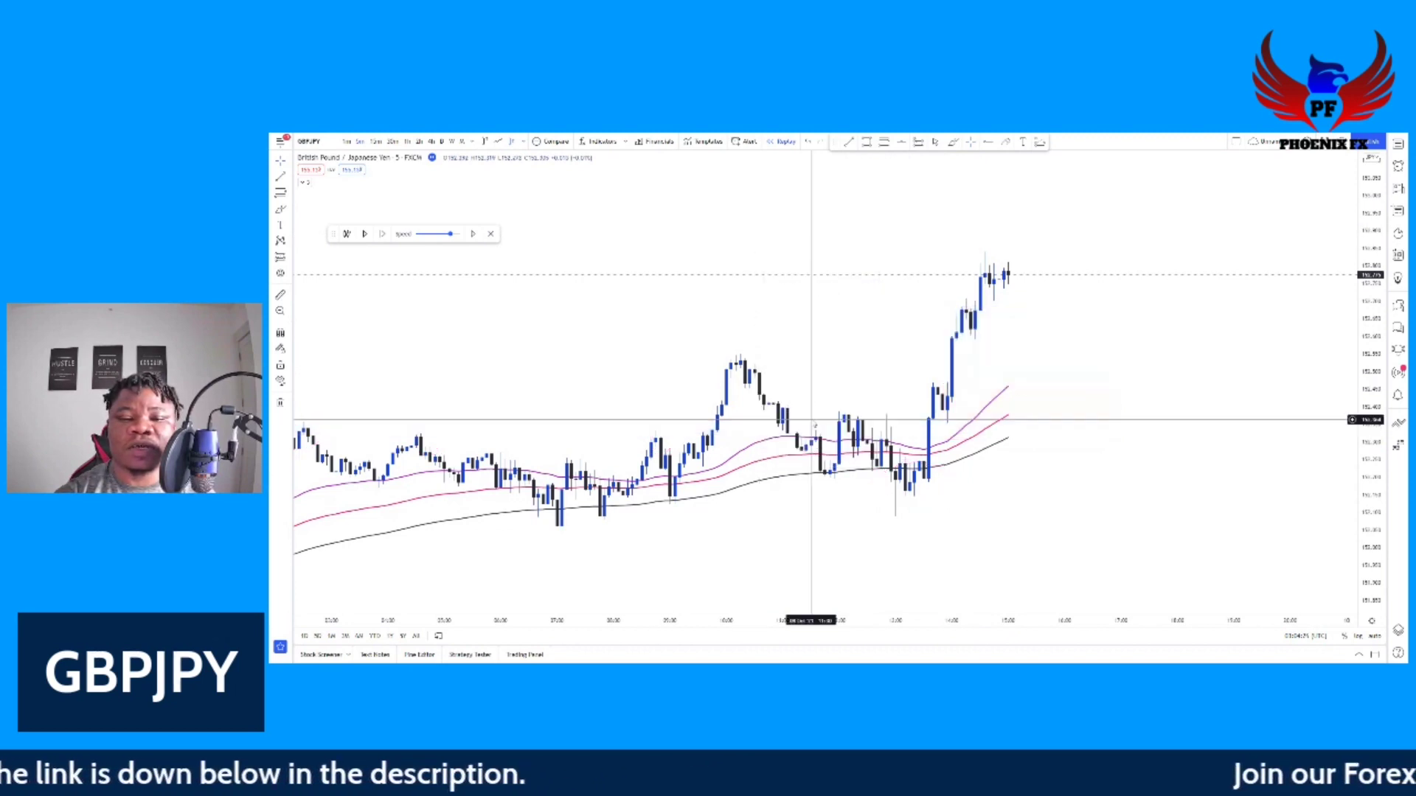
click(491, 234)
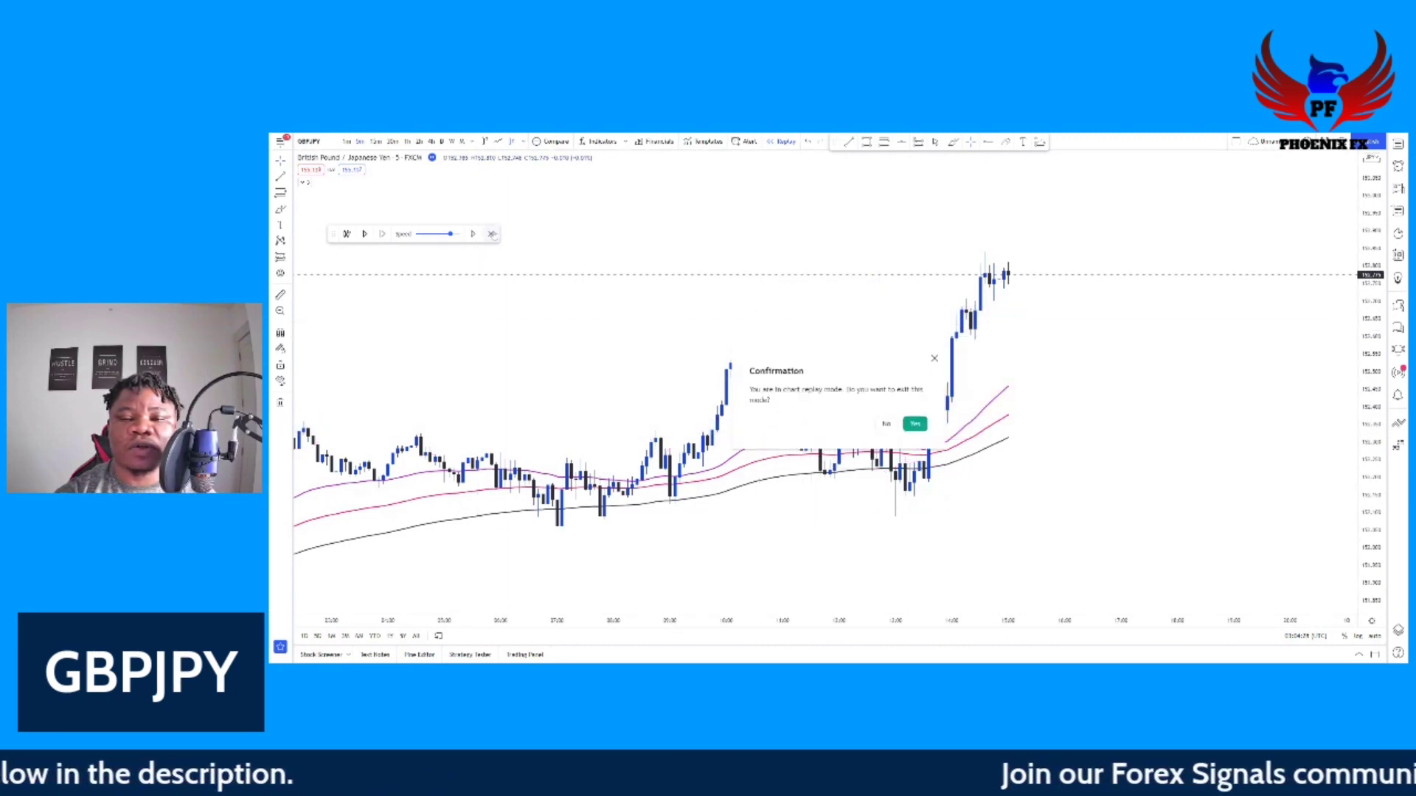
click(915, 425)
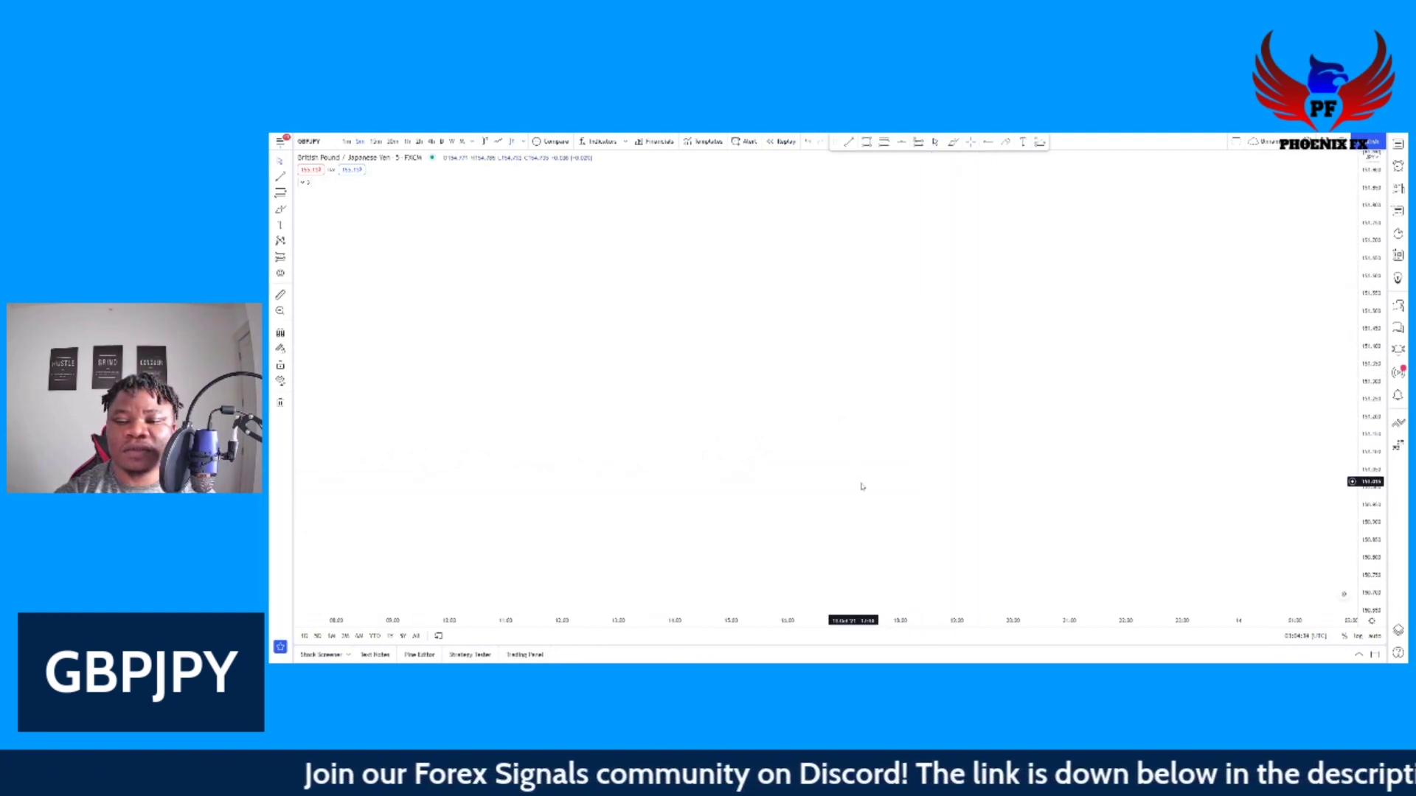
- Examine the most recent candles against the three EMAs, stretching the price scale to enlarge them
drag(863, 487, 1033, 146)
drag(1147, 433, 546, 419)
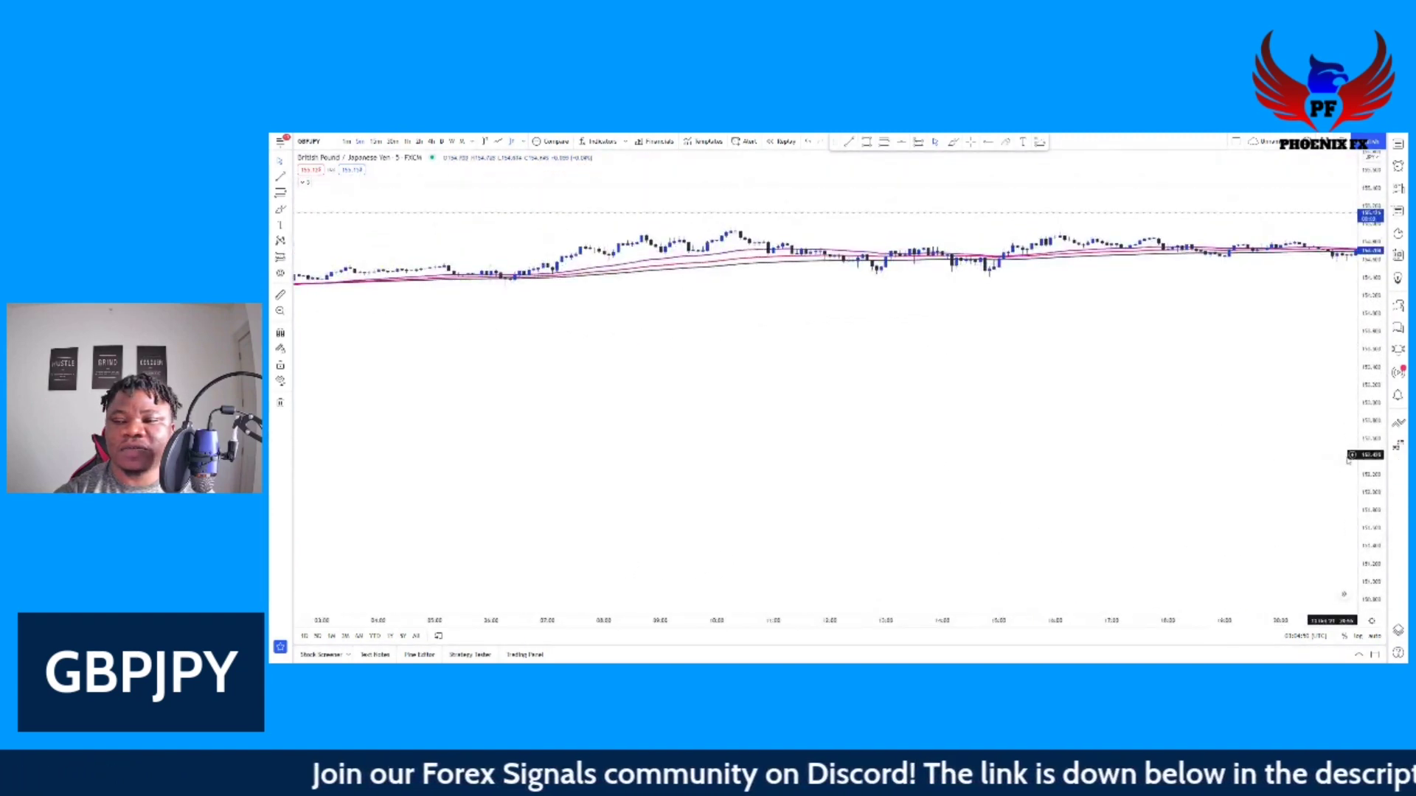
drag(1370, 478, 1369, 250)
drag(1001, 318, 1024, 505)
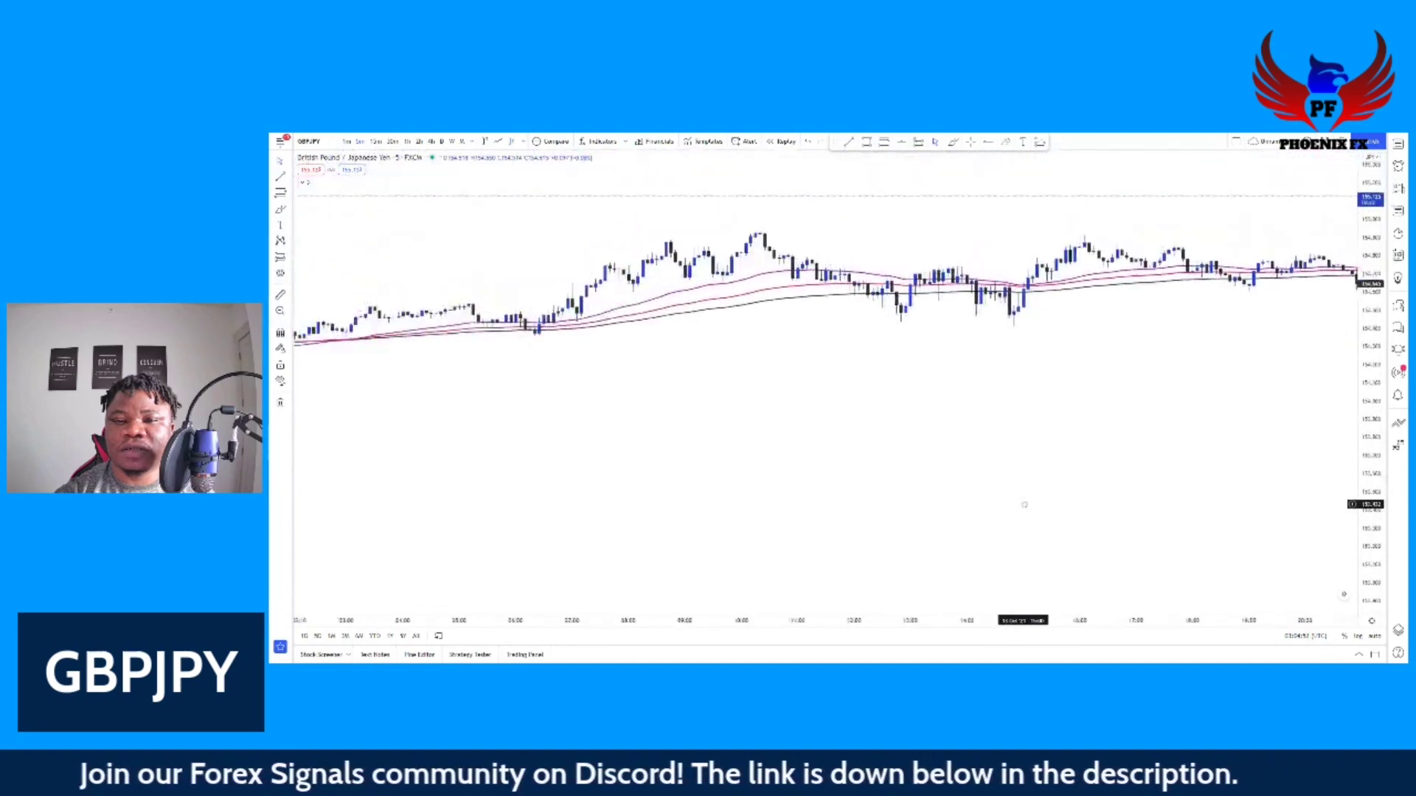
drag(1365, 520, 1366, 322)
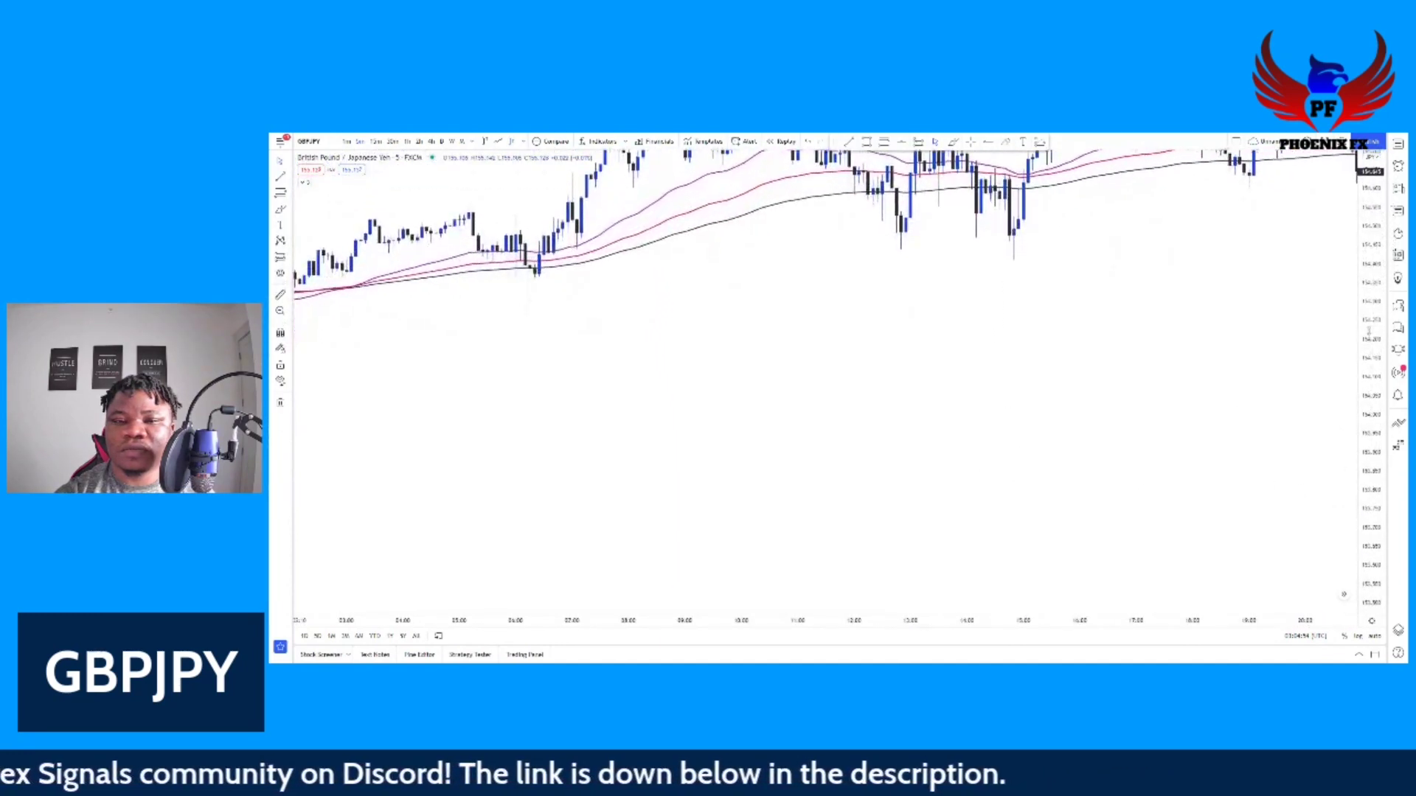
drag(801, 365, 931, 474)
drag(661, 484, 1029, 460)
drag(749, 486, 316, 505)
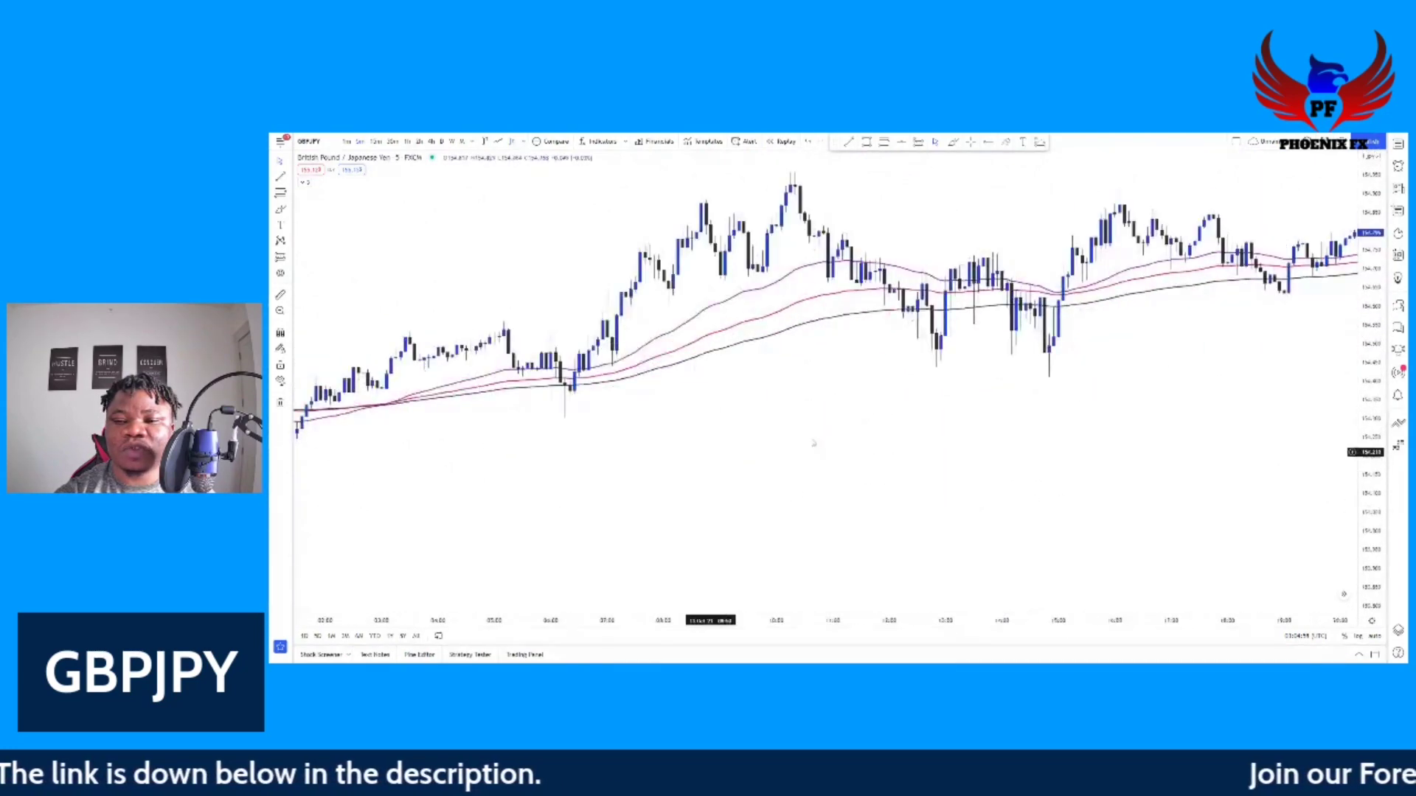
- Go back to the earlier breakout near 14:00 and circle the area around the EMAs just below it with the brush
drag(874, 437, 1287, 405)
drag(620, 461, 870, 472)
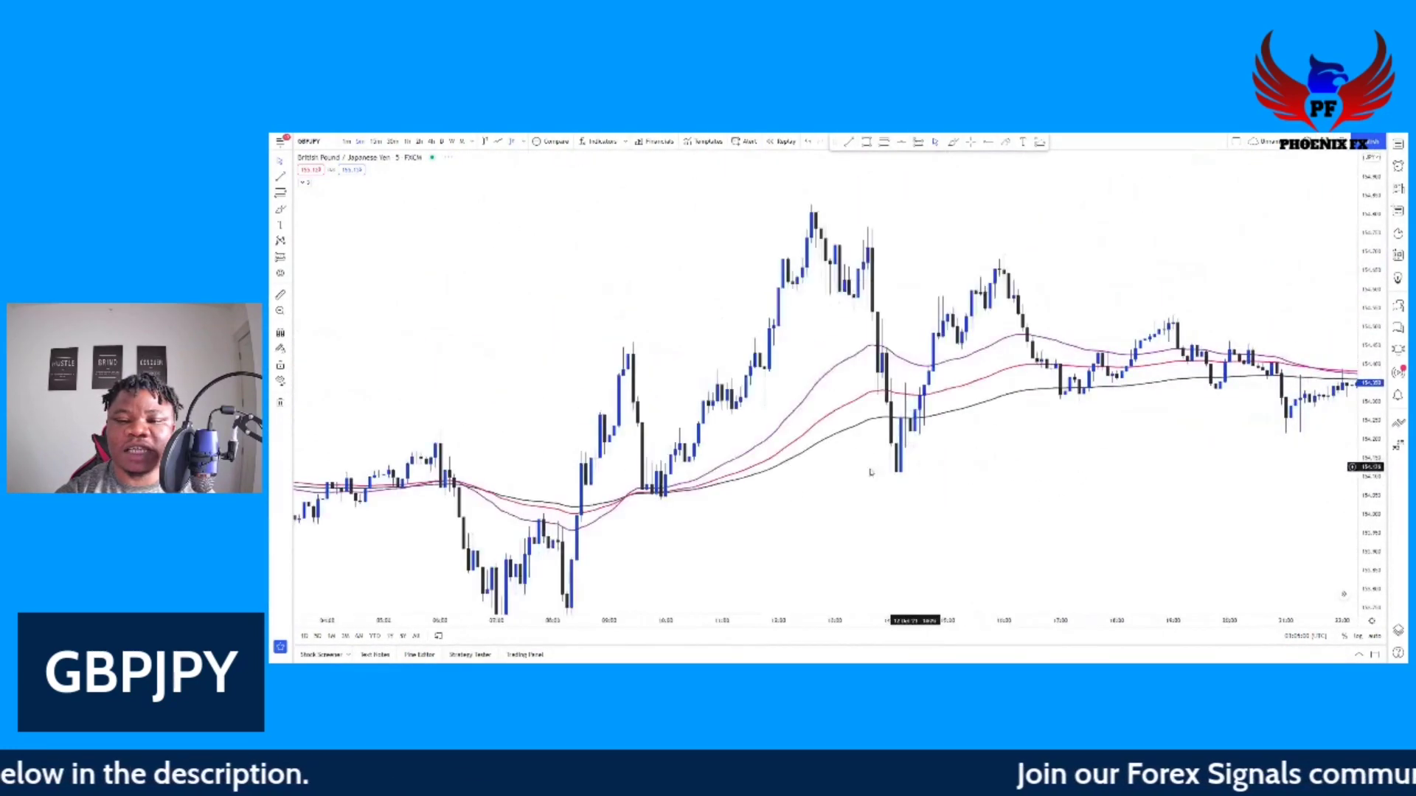
drag(707, 531, 867, 467)
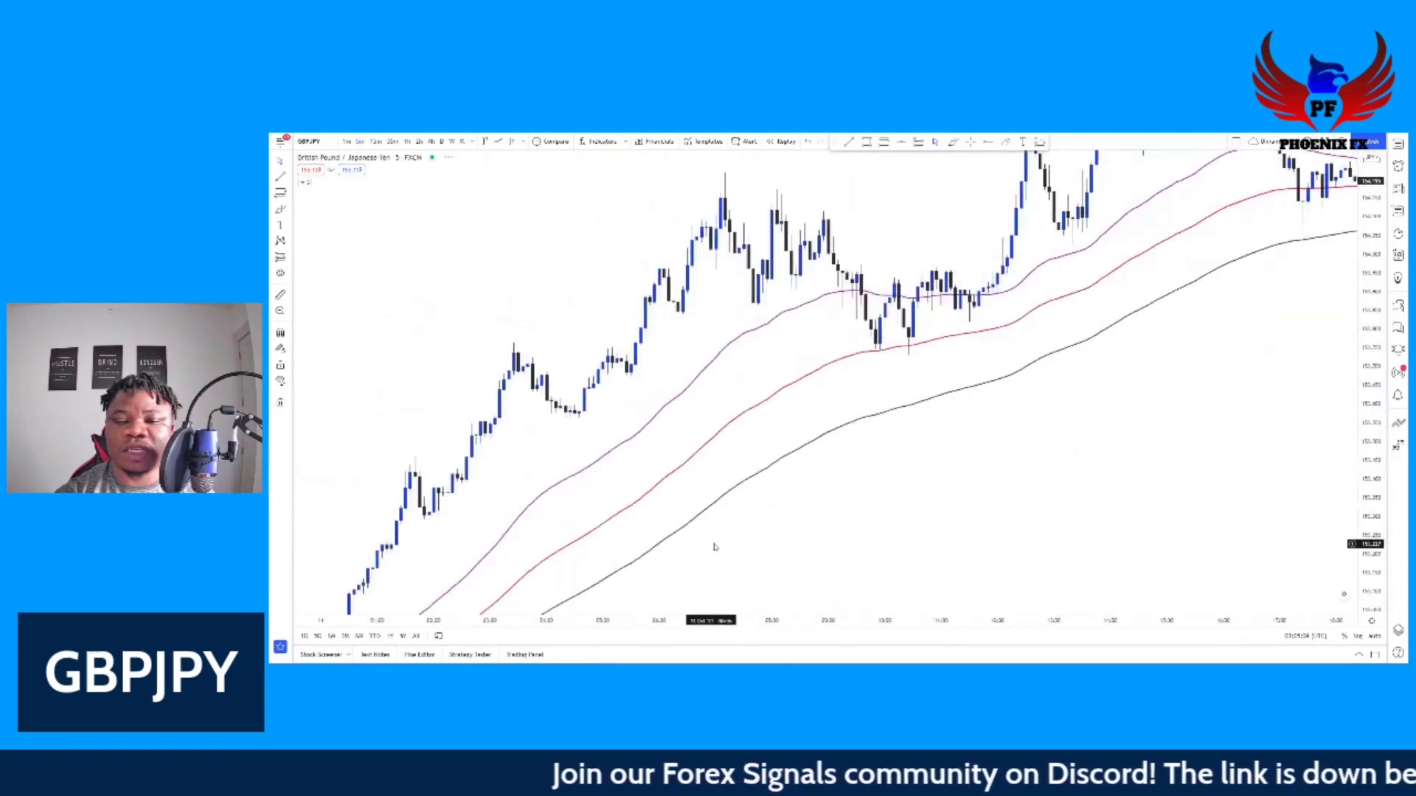
drag(713, 547, 1100, 350)
drag(914, 534, 1103, 387)
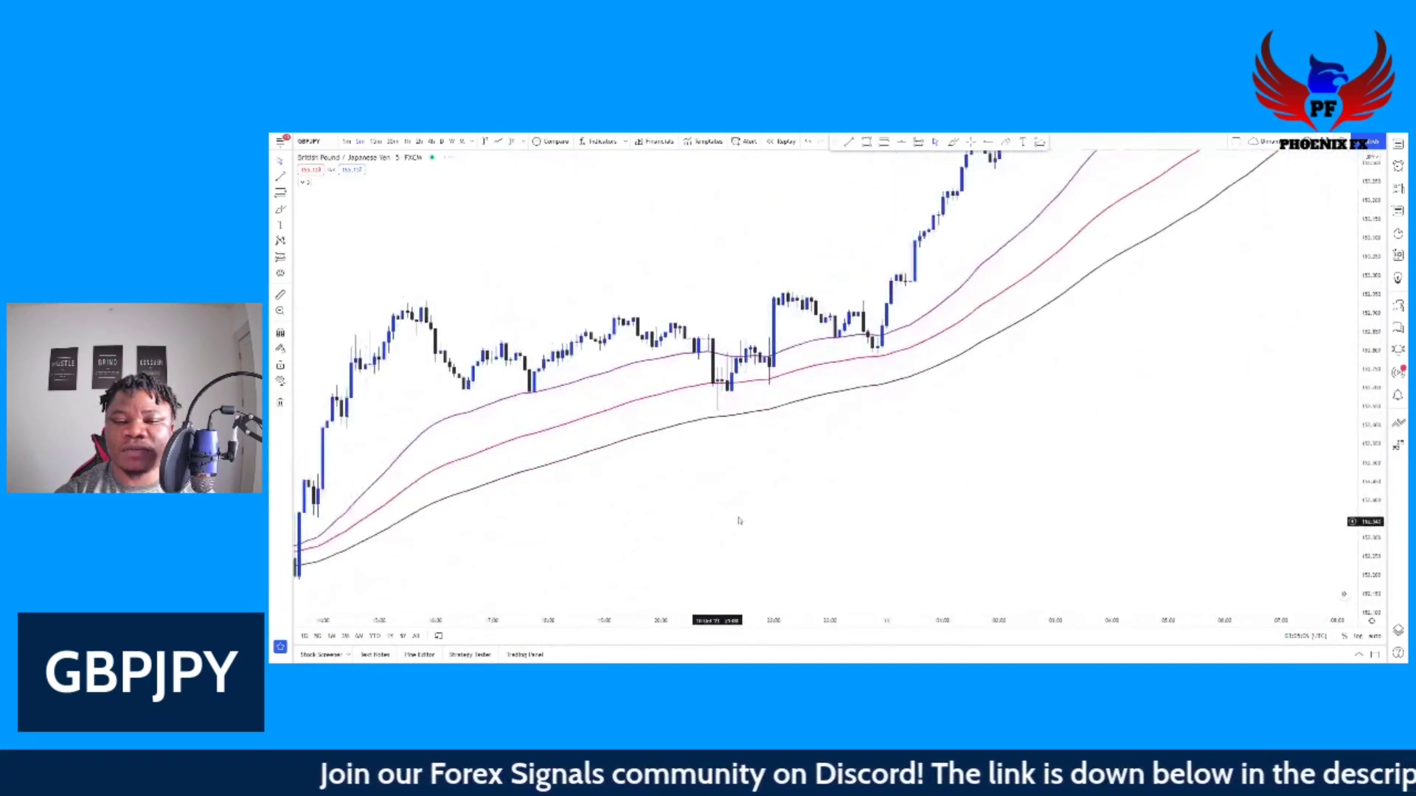
drag(738, 521, 1381, 469)
drag(922, 480, 1047, 462)
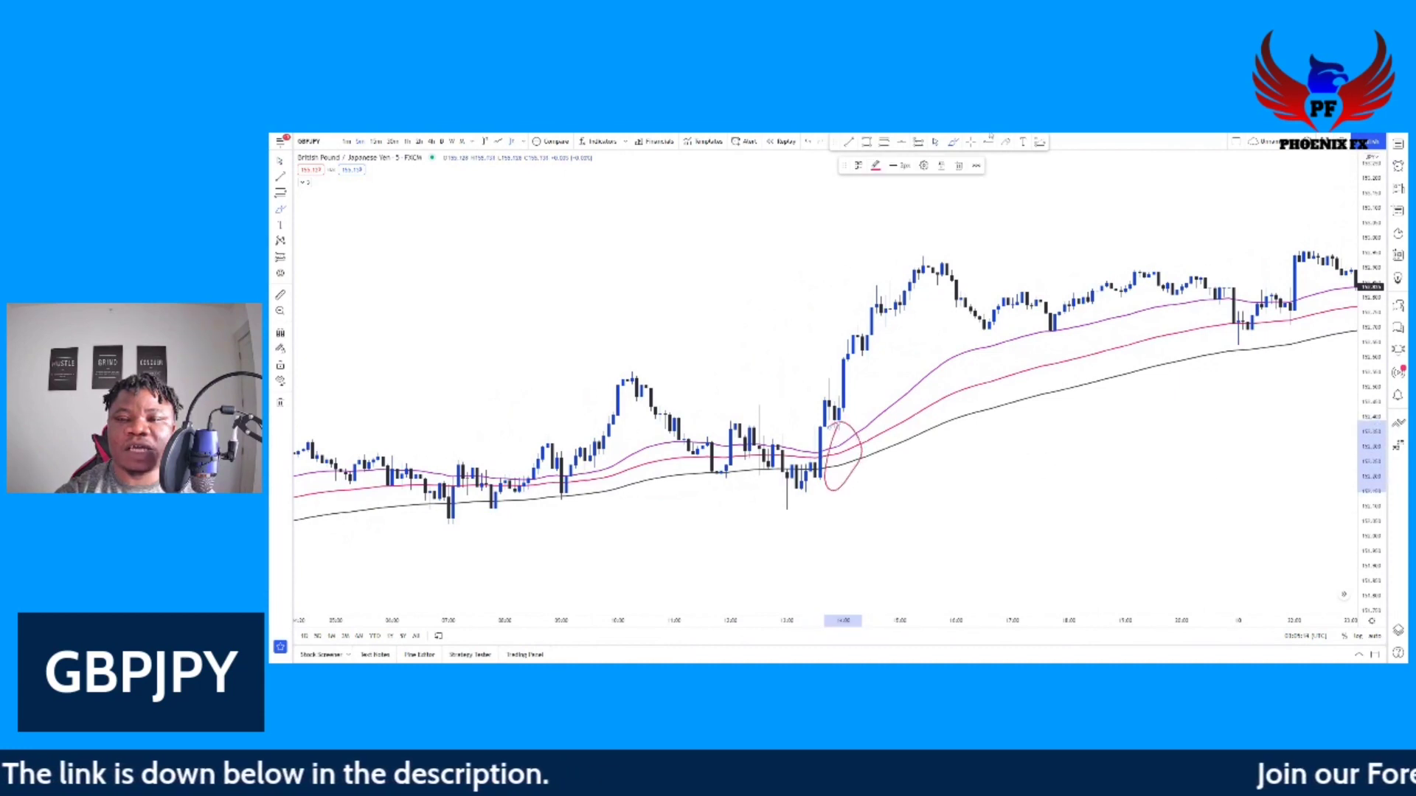
key(Escape)
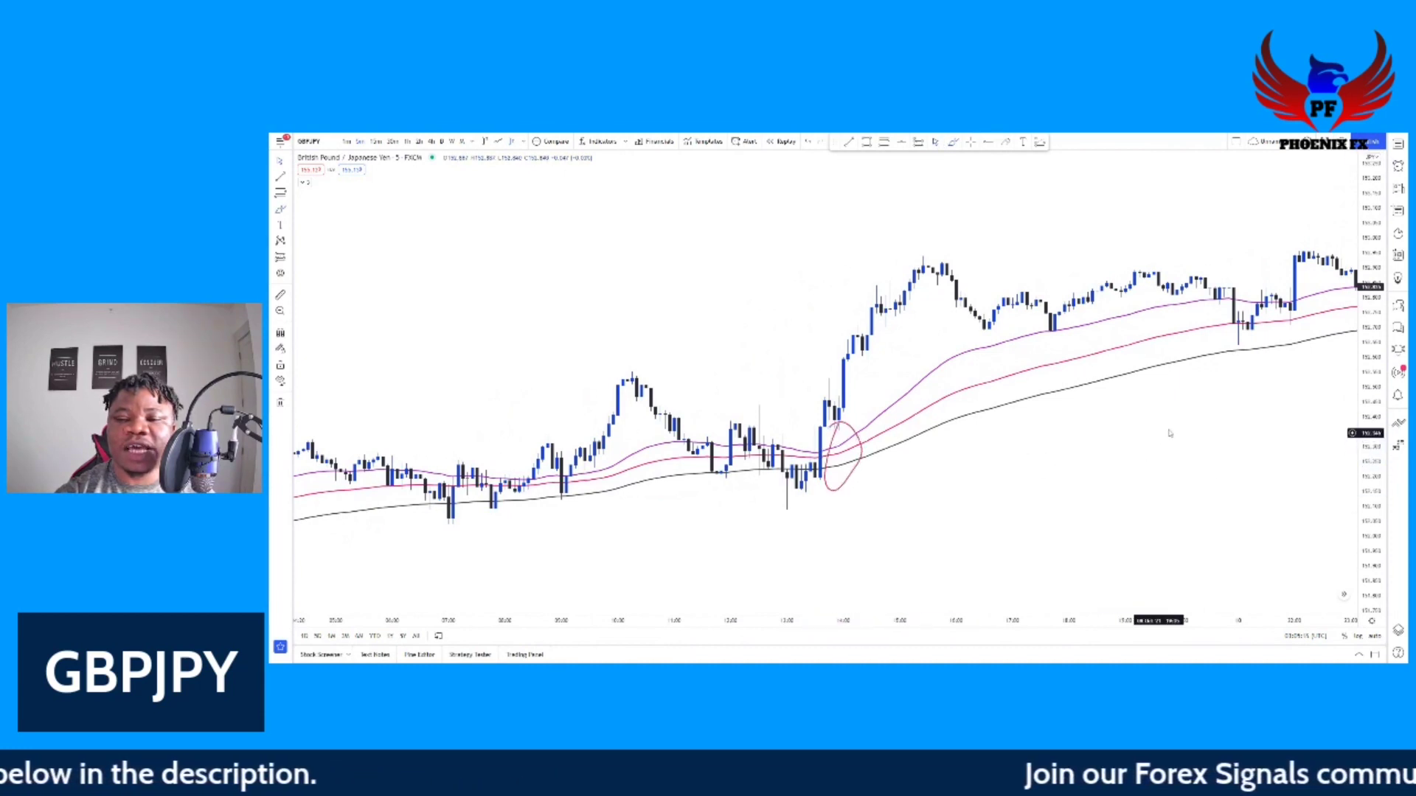
- Circle the pullback lows at the middle EMA and the lowest EMA just before the 22:00 breakout
drag(1162, 432, 972, 451)
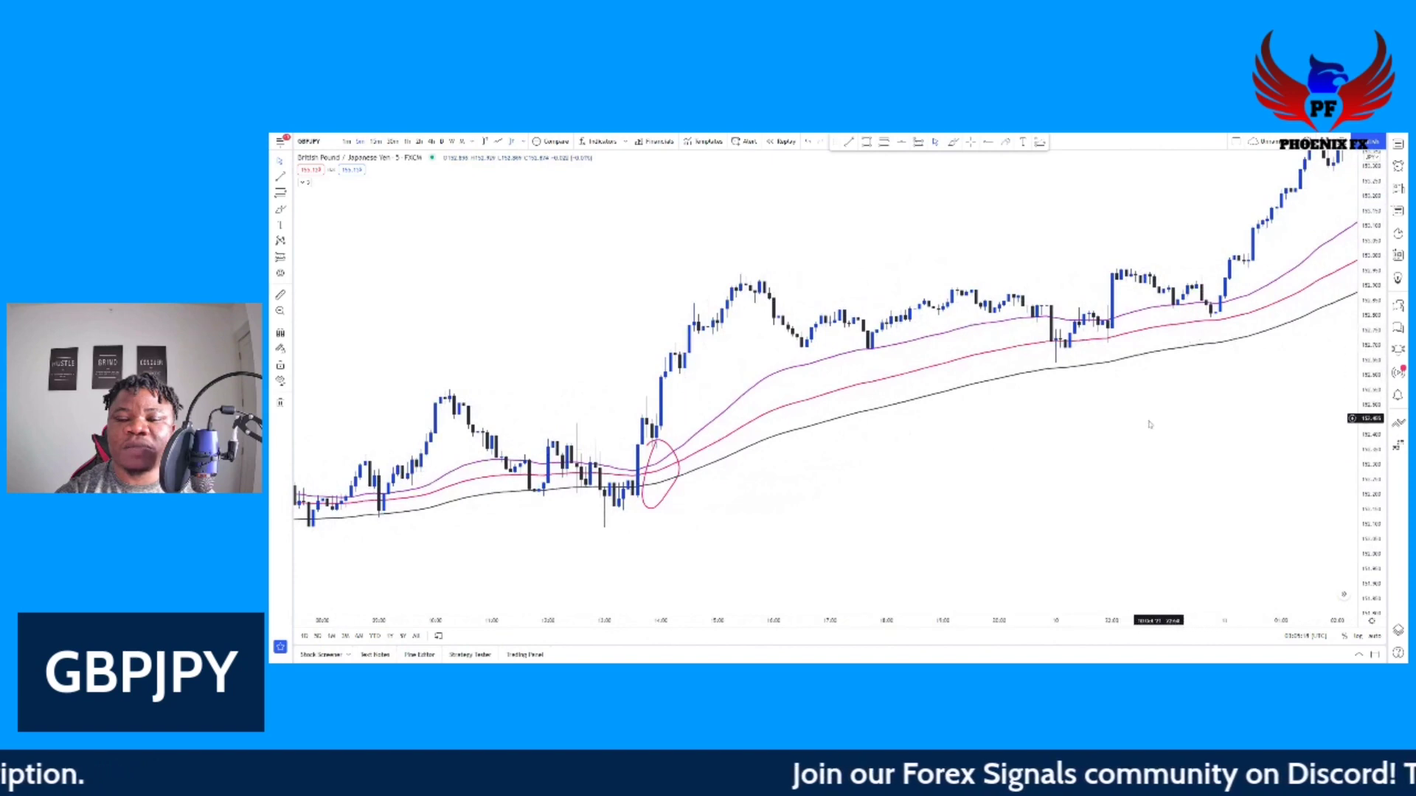
drag(1144, 423, 1045, 443)
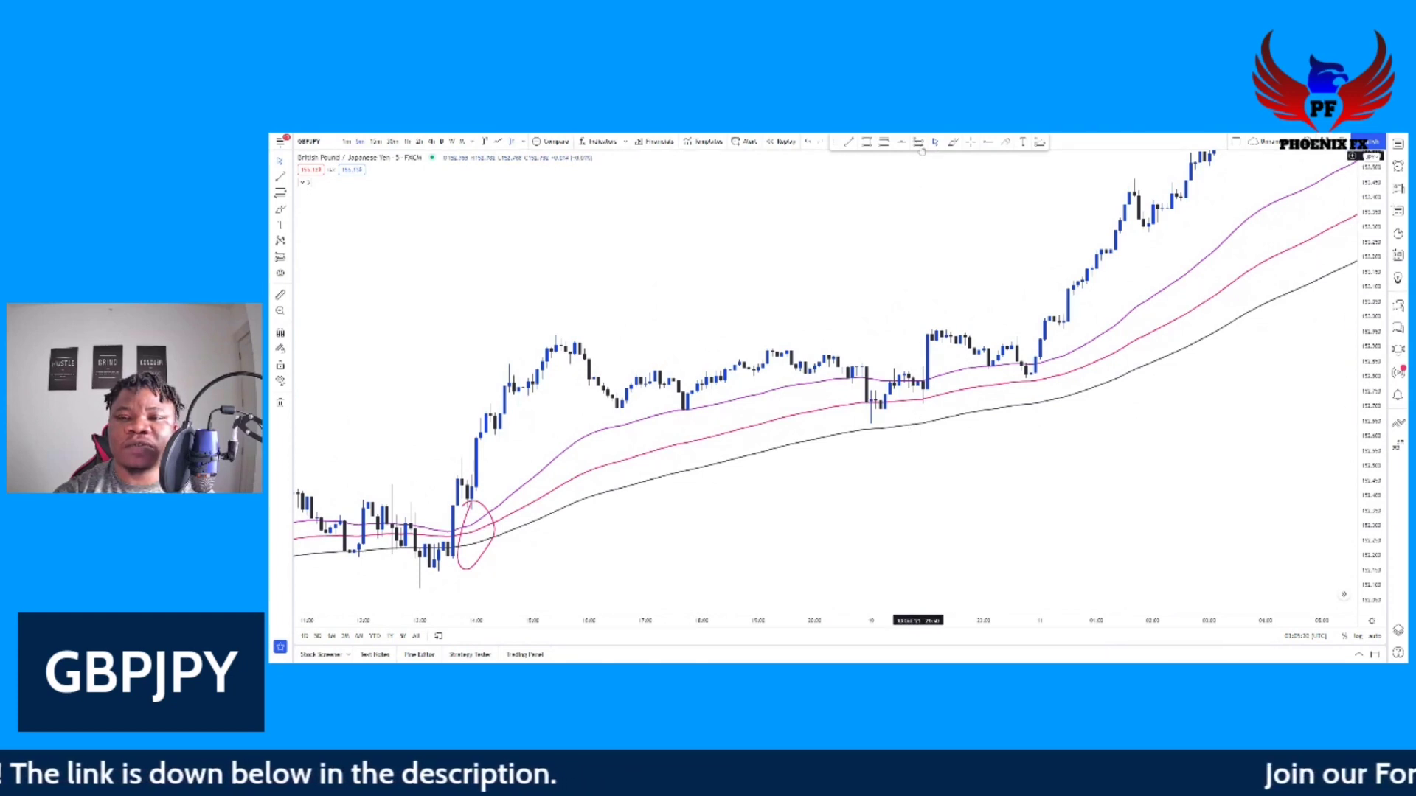
mouse_move(916, 420)
mouse_down()
mouse_move(905, 433)
mouse_move(912, 387)
mouse_move(912, 417)
mouse_up()
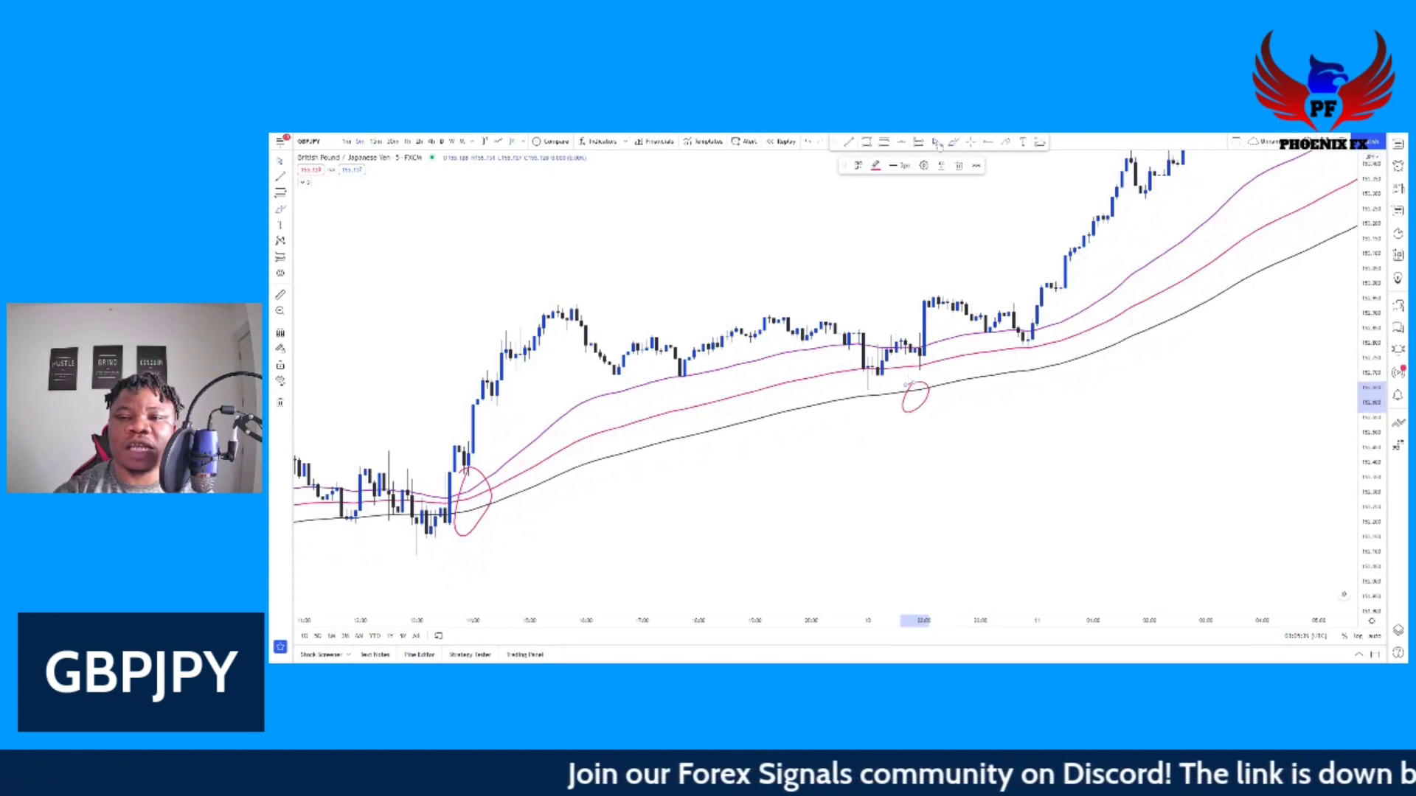
drag(1023, 393, 1002, 450)
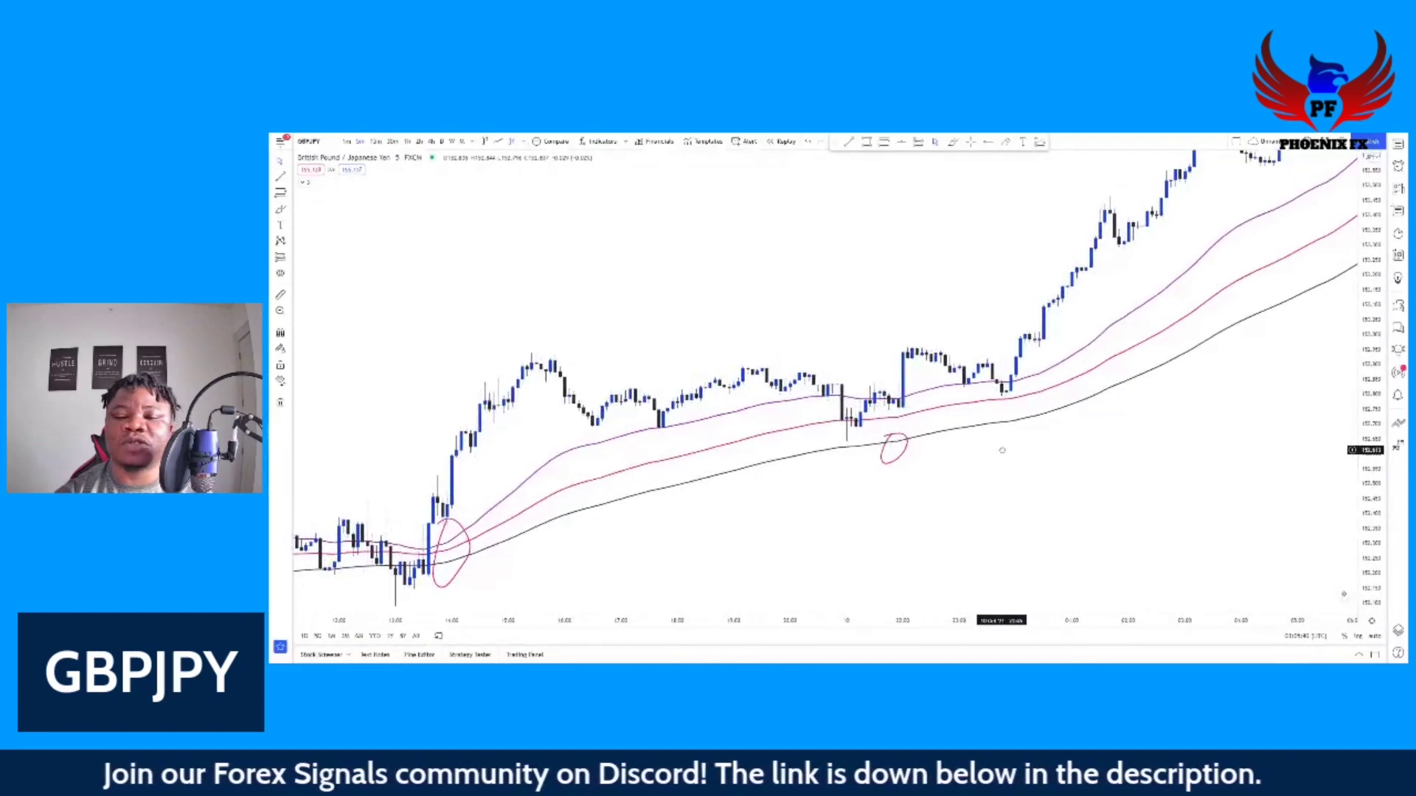
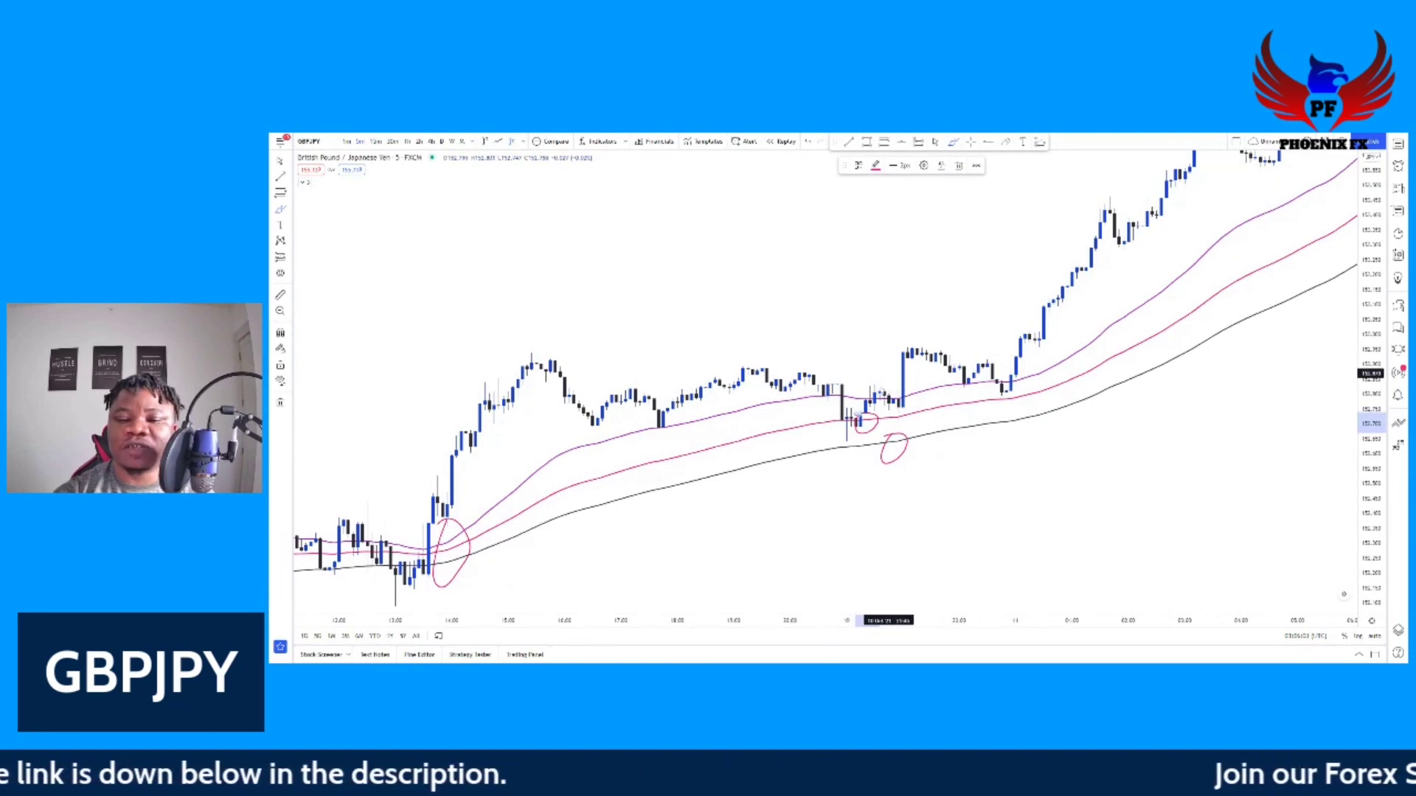
drag(1141, 426, 1055, 457)
click(961, 165)
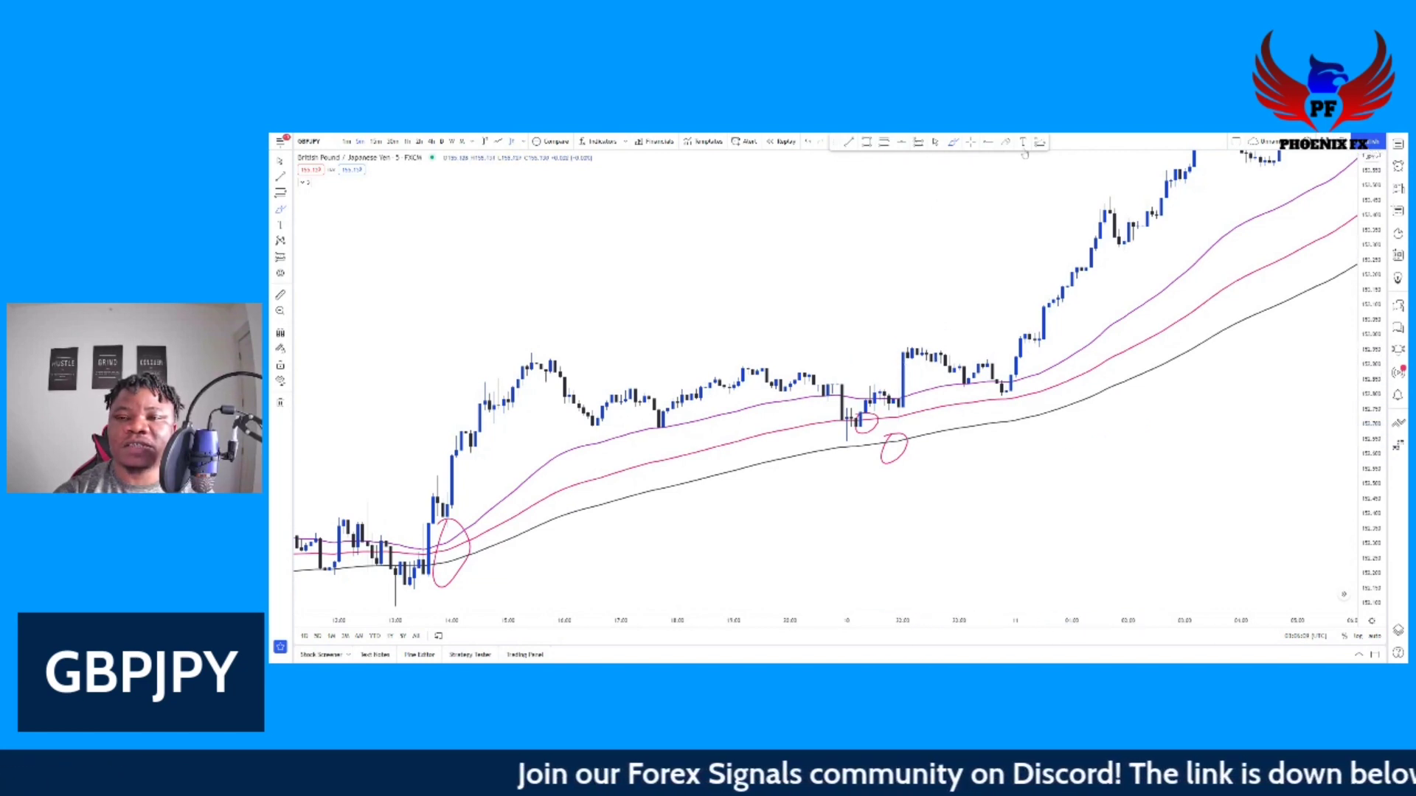
drag(1198, 408, 1127, 445)
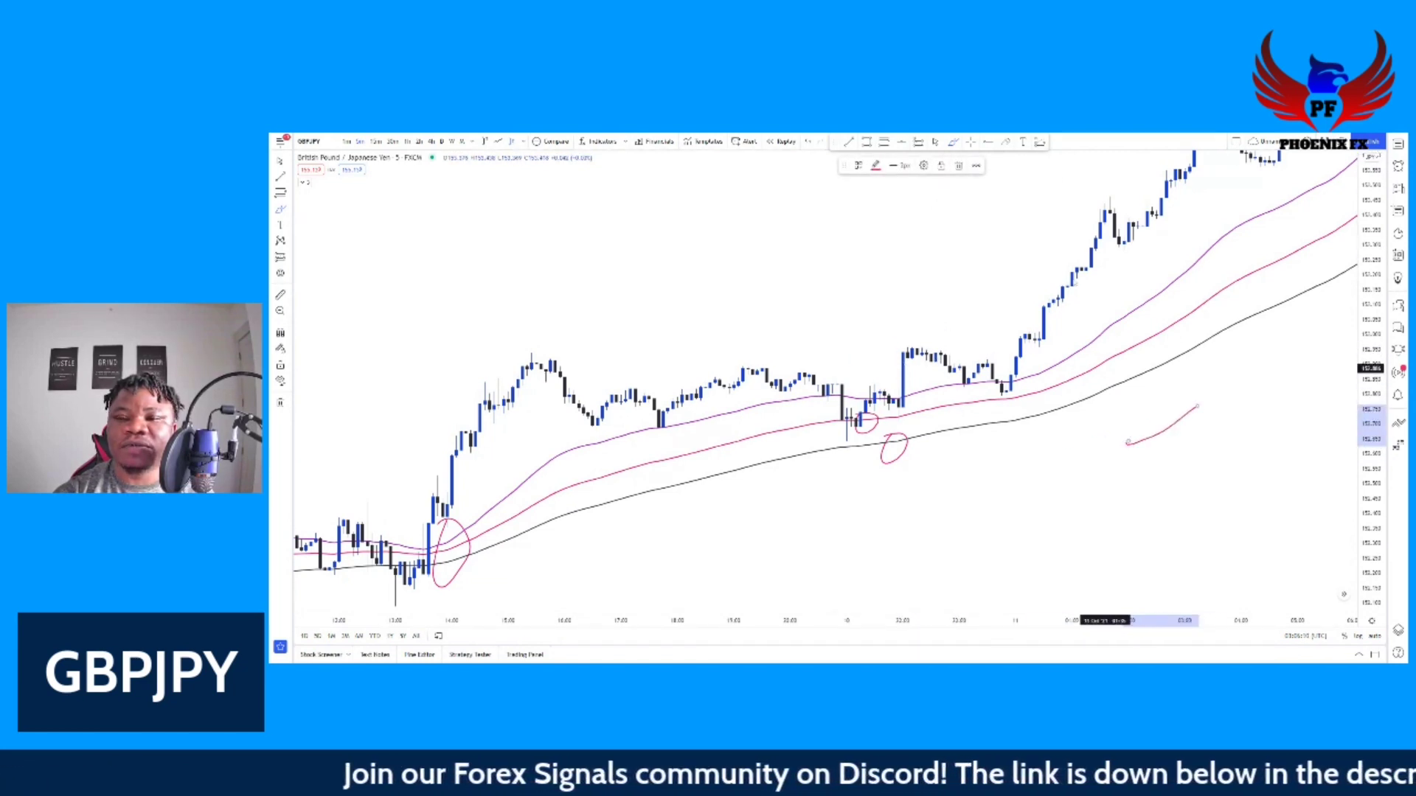
click(958, 167)
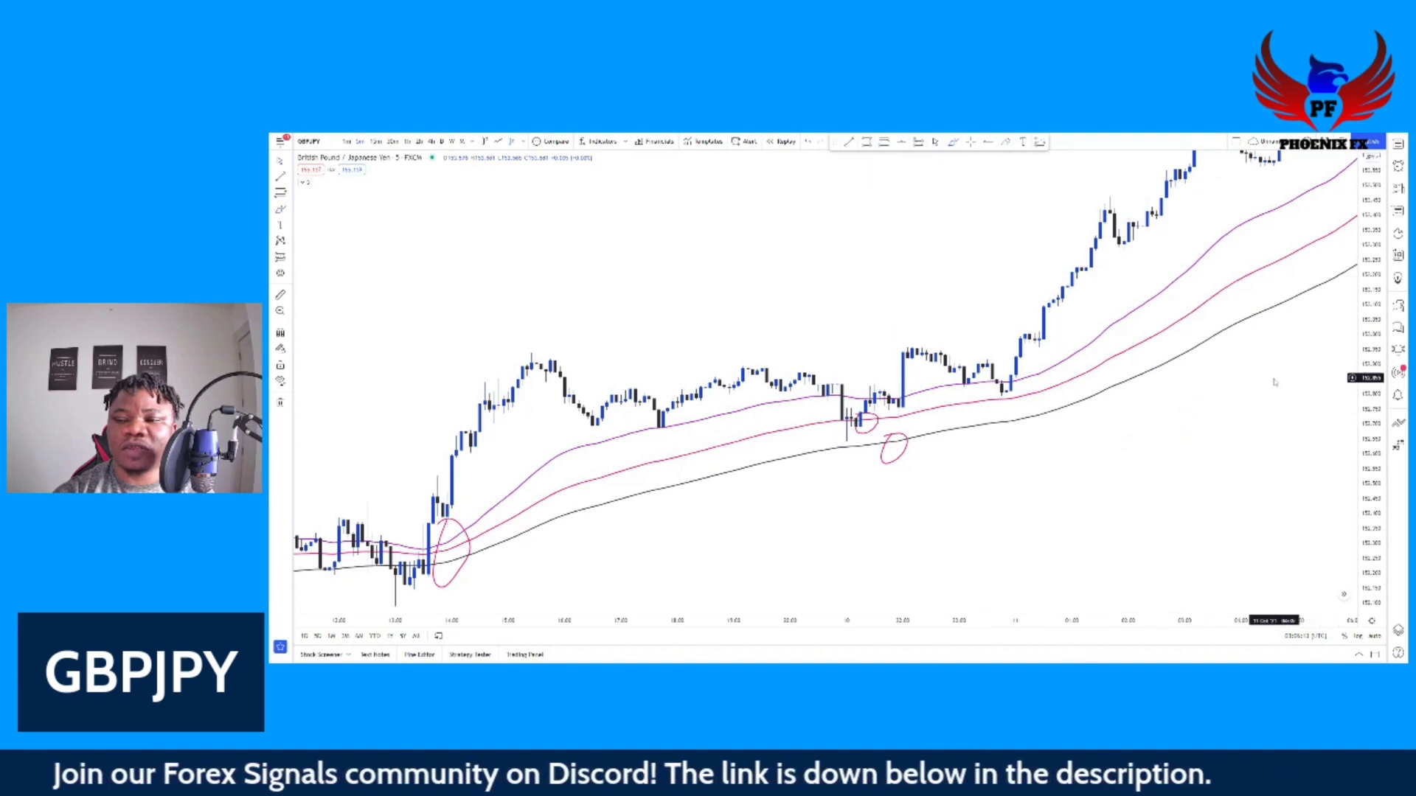
- Place a long position at the 22:00 breakout candle, with its stop near the lowest EMA and its target just above the following consolidation
drag(1272, 385, 1195, 417)
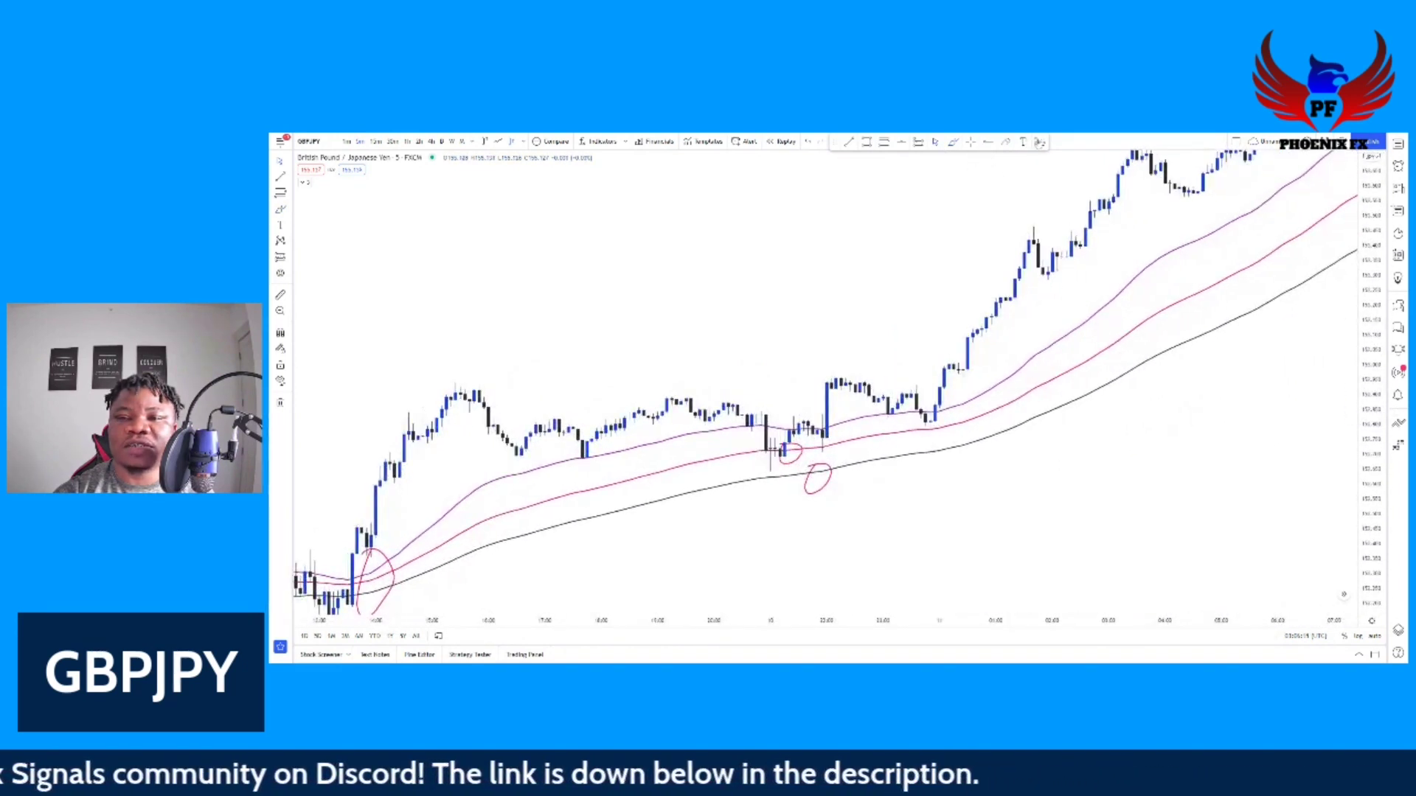
click(822, 411)
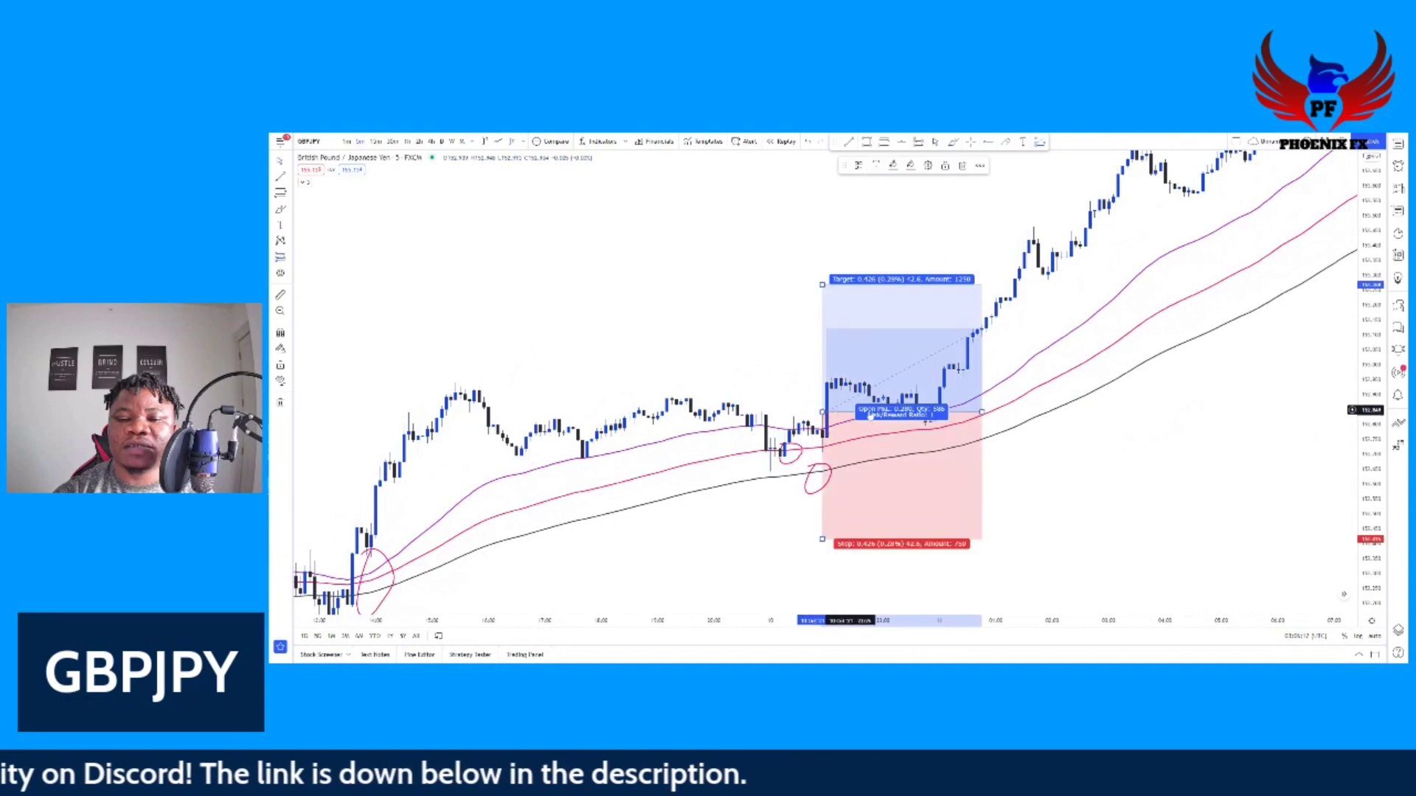
drag(893, 417, 888, 418)
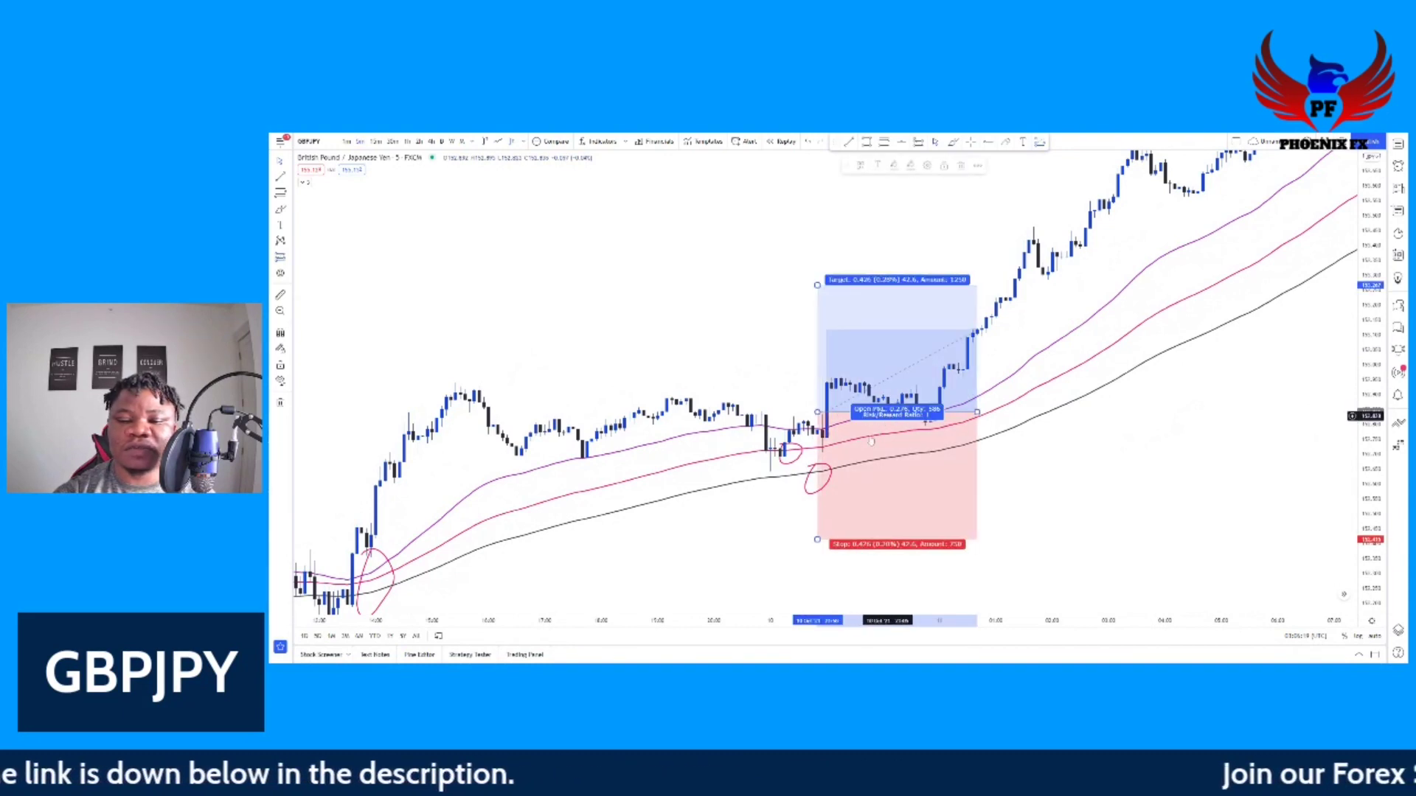
mouse_move(817, 541)
mouse_down()
mouse_move(817, 463)
mouse_move(796, 459)
mouse_up()
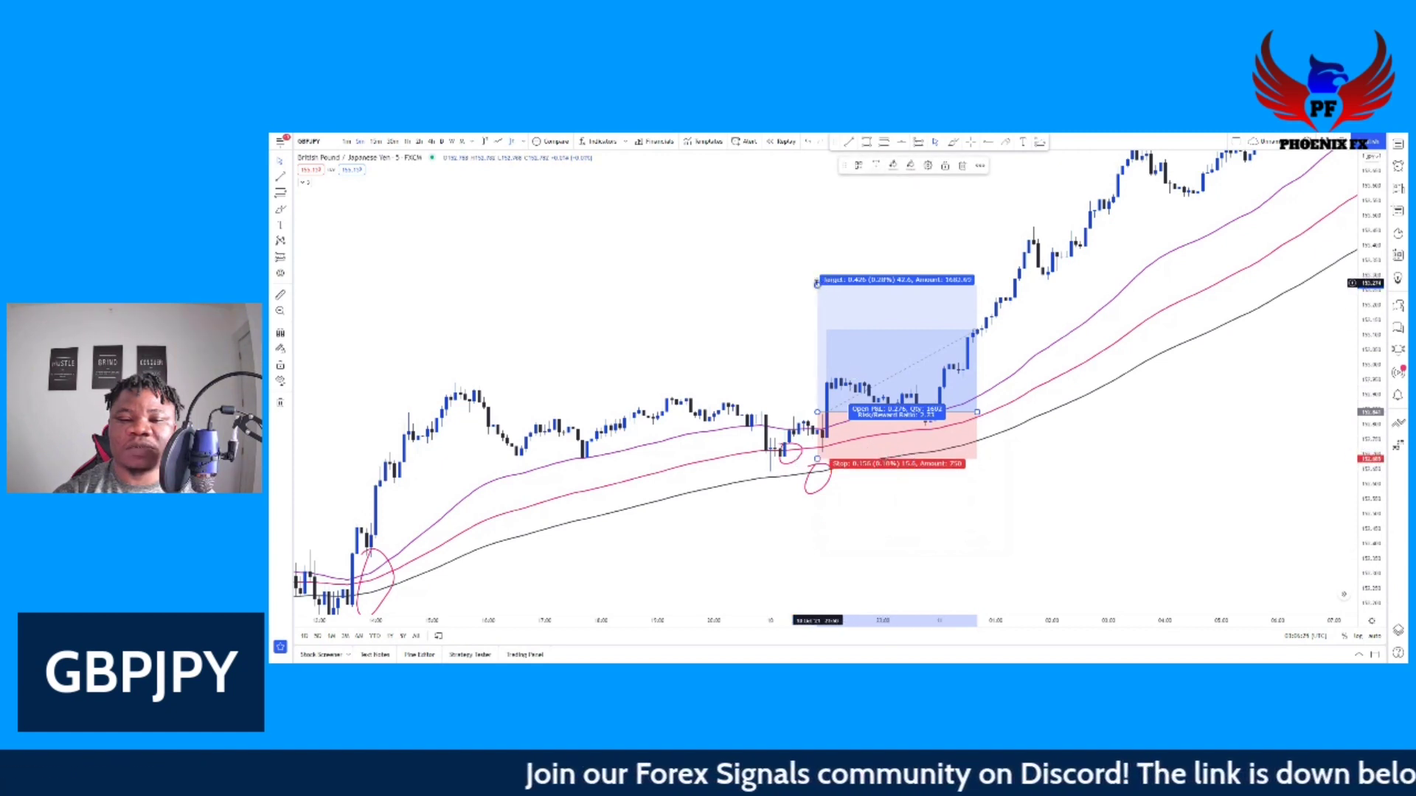
mouse_move(977, 411)
mouse_down()
mouse_move(1001, 410)
mouse_move(985, 410)
mouse_up()
drag(817, 286, 811, 347)
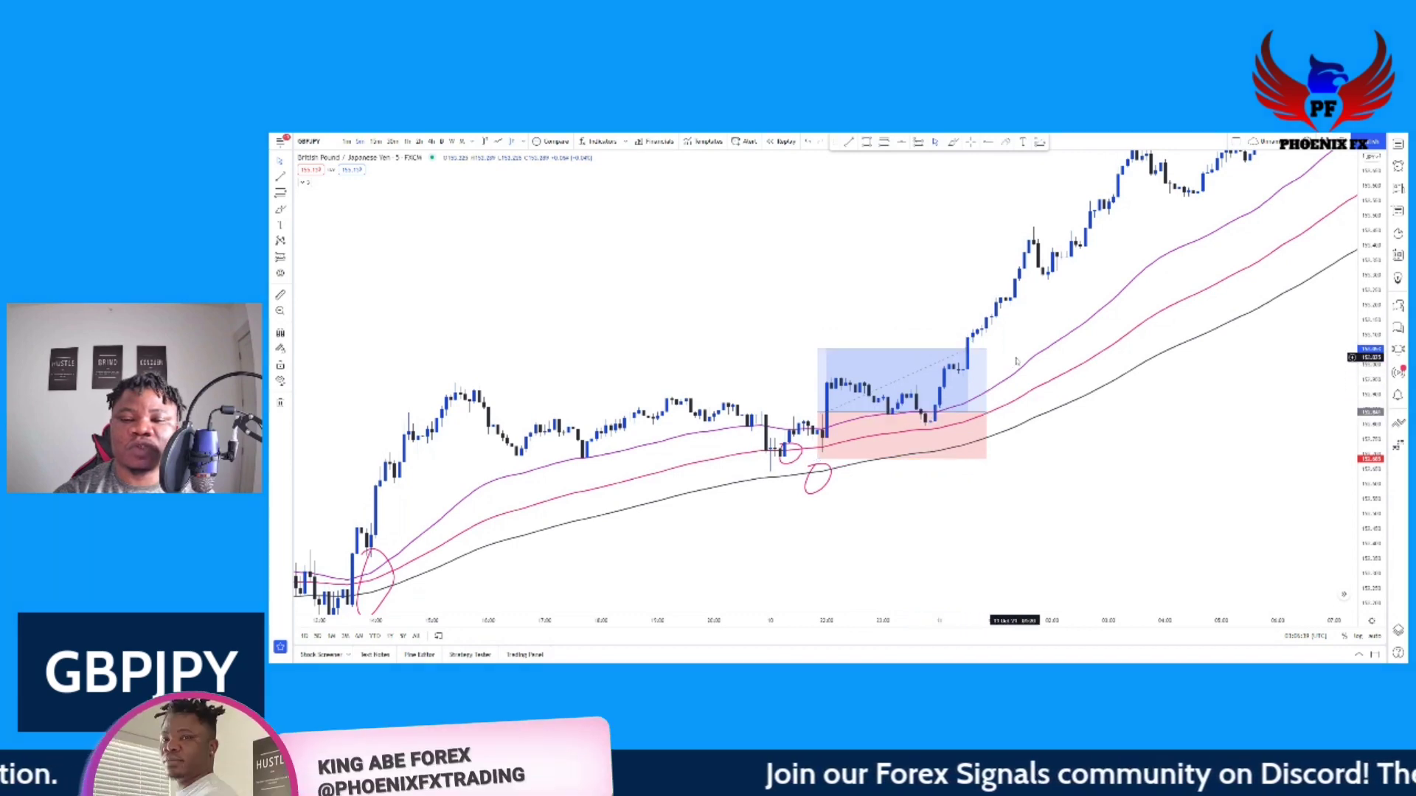
- Delete the long position at the 22:00 breakout
click(910, 378)
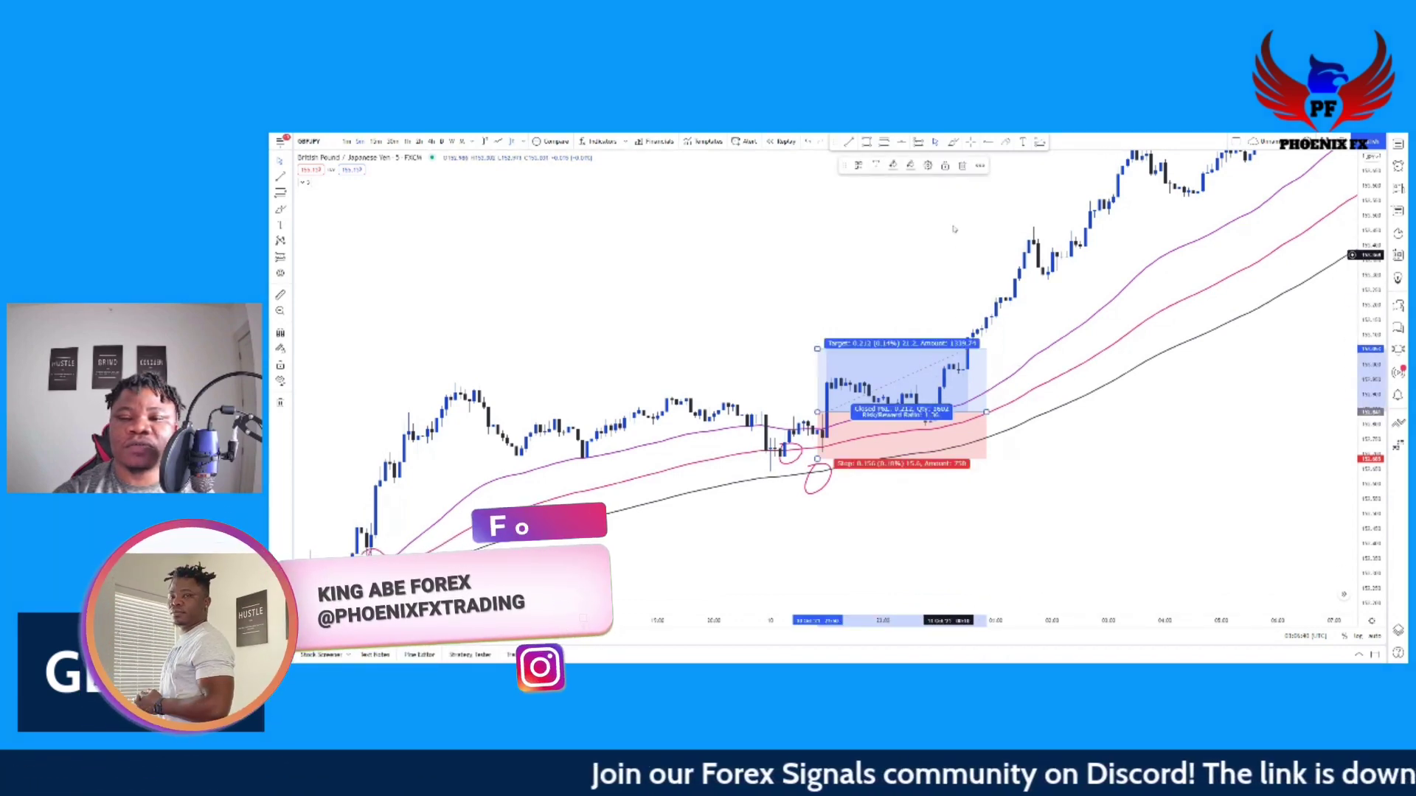
click(962, 164)
- Circle the two pullback lows touching the middle EMA around 10:00 in the following uptrend
drag(1135, 417, 837, 516)
drag(1246, 319, 1125, 417)
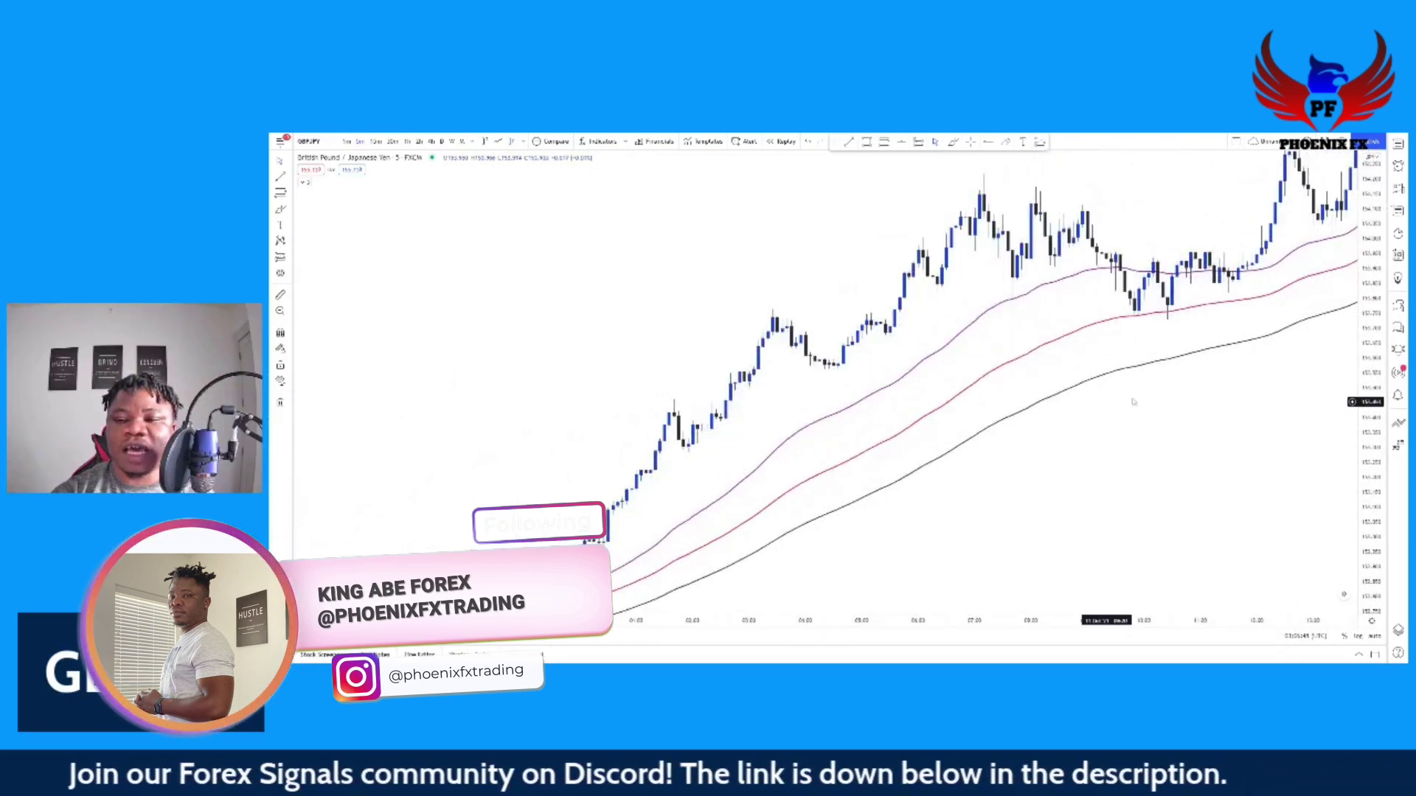
scroll(1106, 340, right, 5)
scroll(890, 458, right, 8)
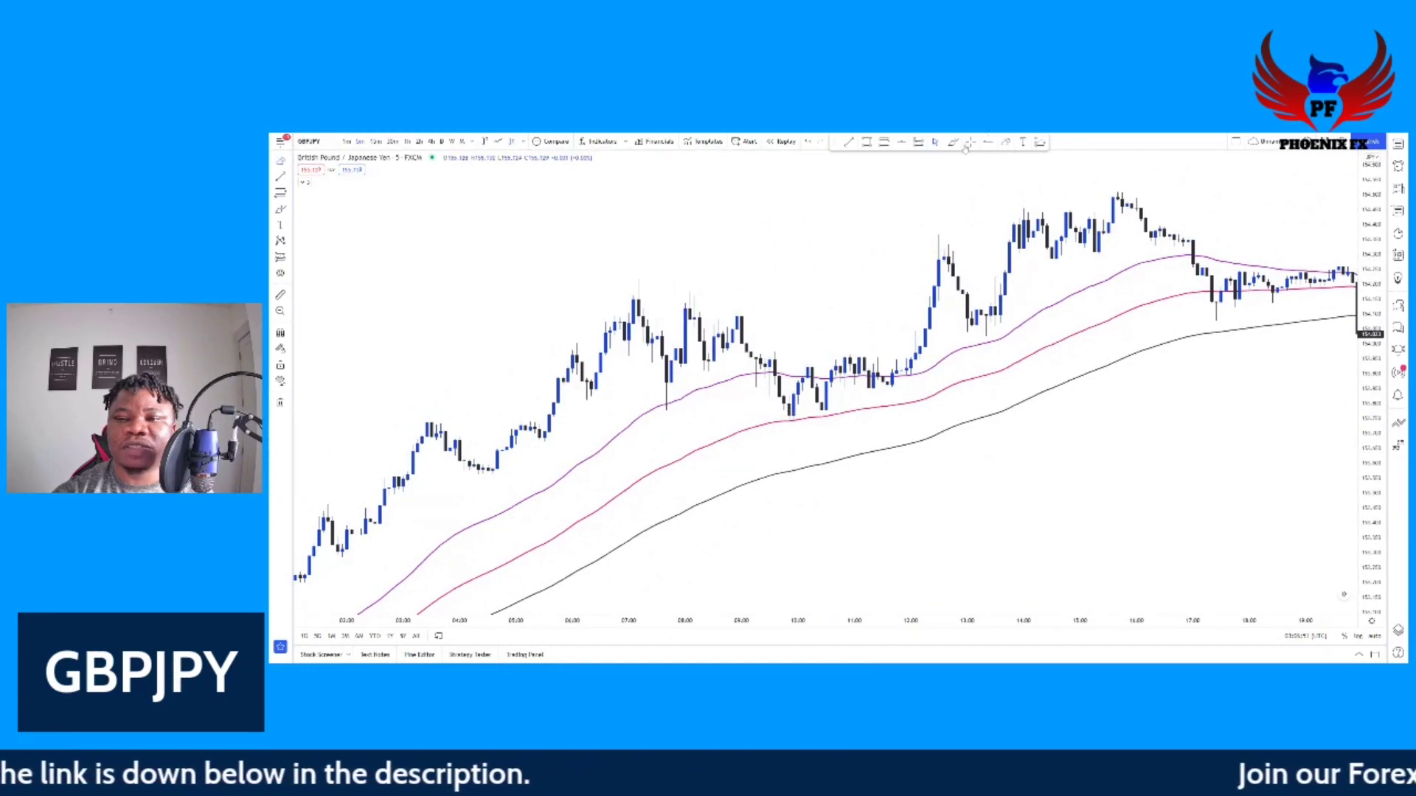
mouse_move(787, 418)
mouse_down()
mouse_move(796, 438)
mouse_move(835, 424)
mouse_move(822, 399)
mouse_up()
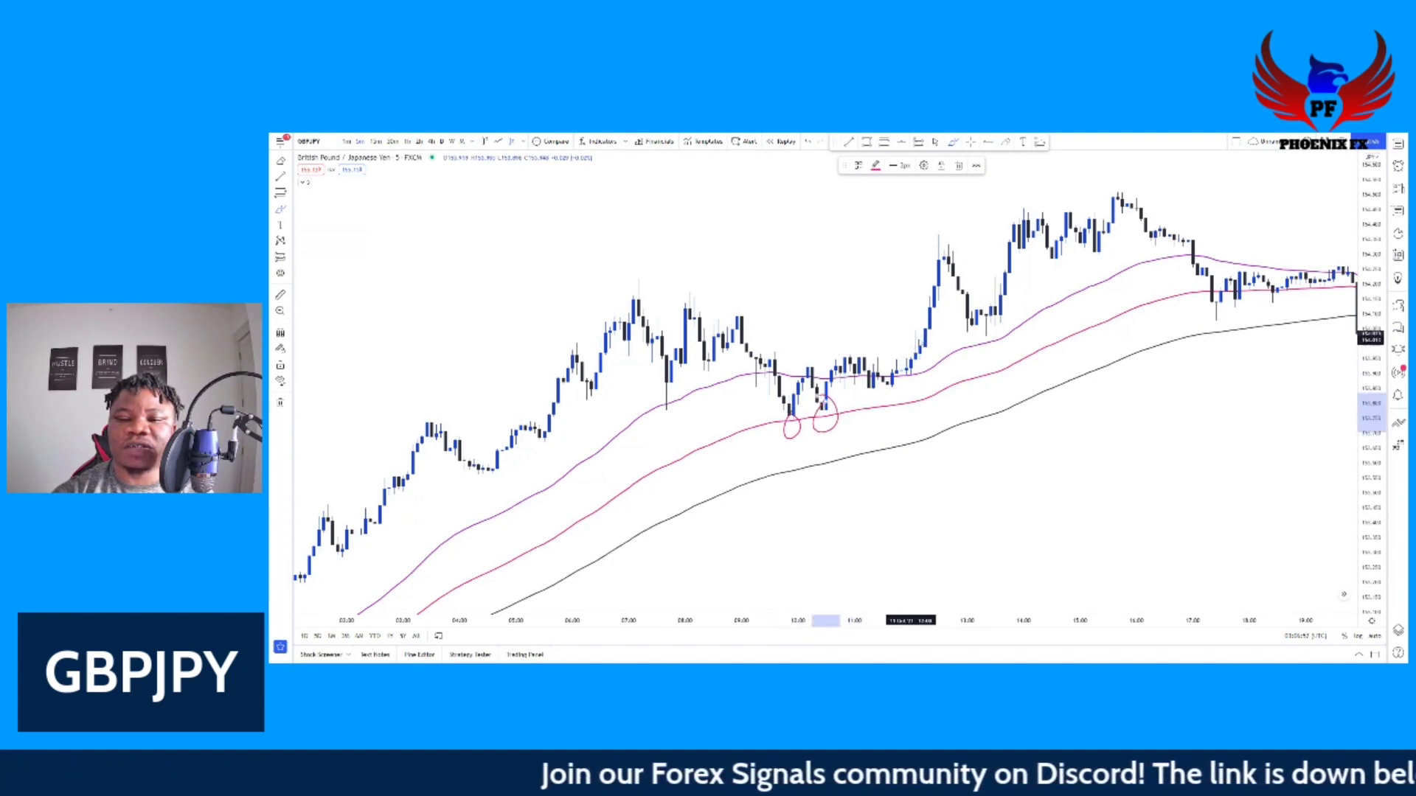
- Place a horizontal ray just above the consolidation that follows the two circled lows, starting slightly before the 12:00 breakout candle
click(987, 145)
click(911, 342)
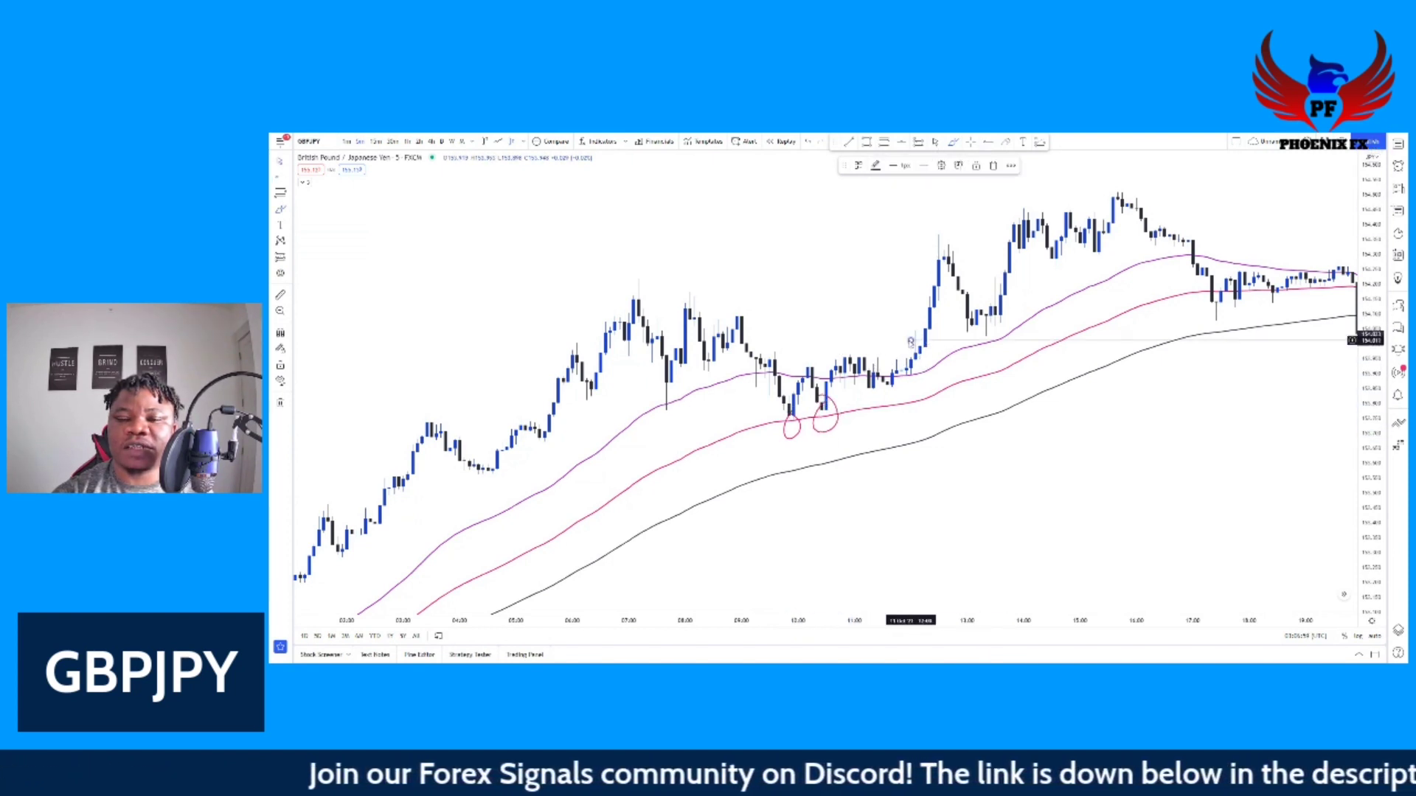
drag(946, 341, 896, 350)
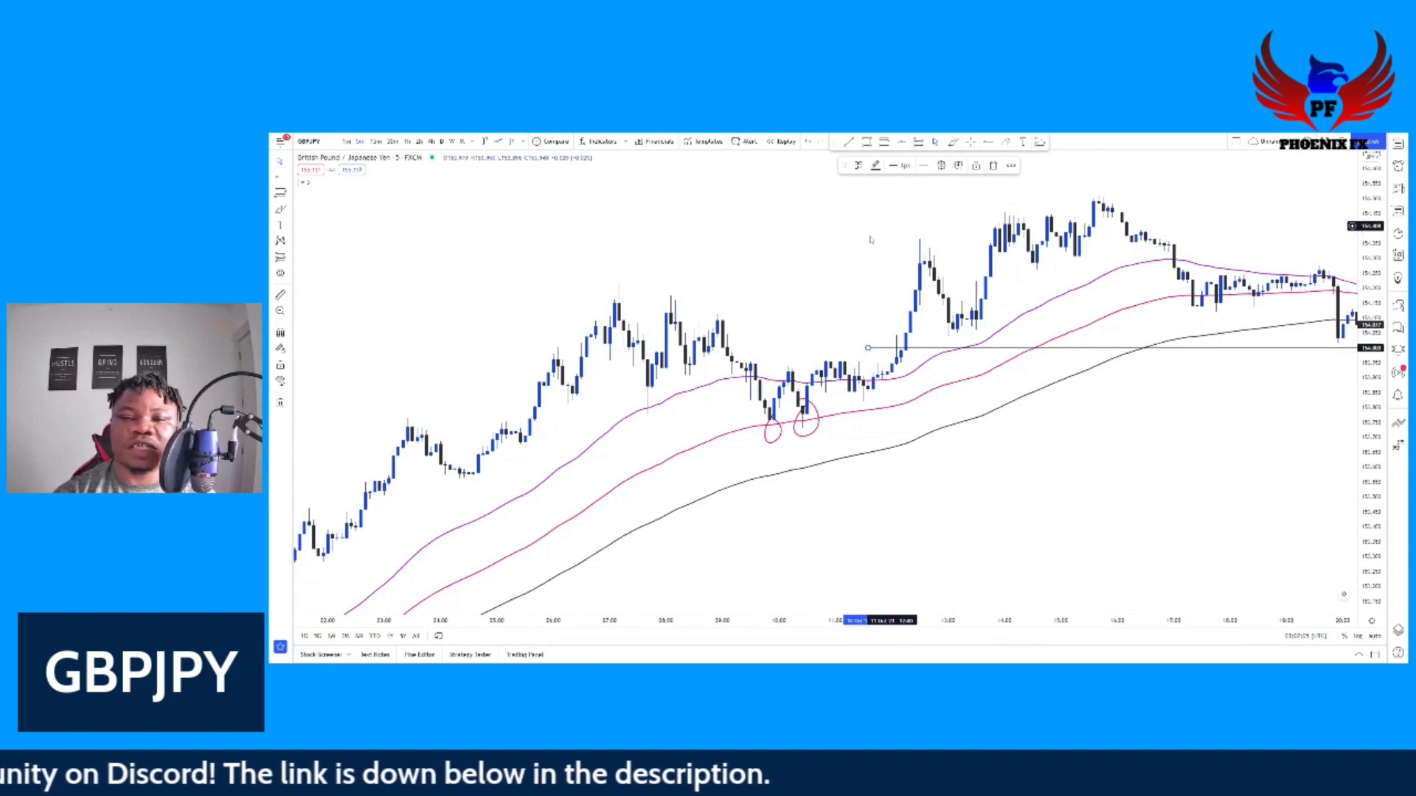
- Place a long position with its entry near the horizontal ray at the 12:00 breakout candle
click(1040, 143)
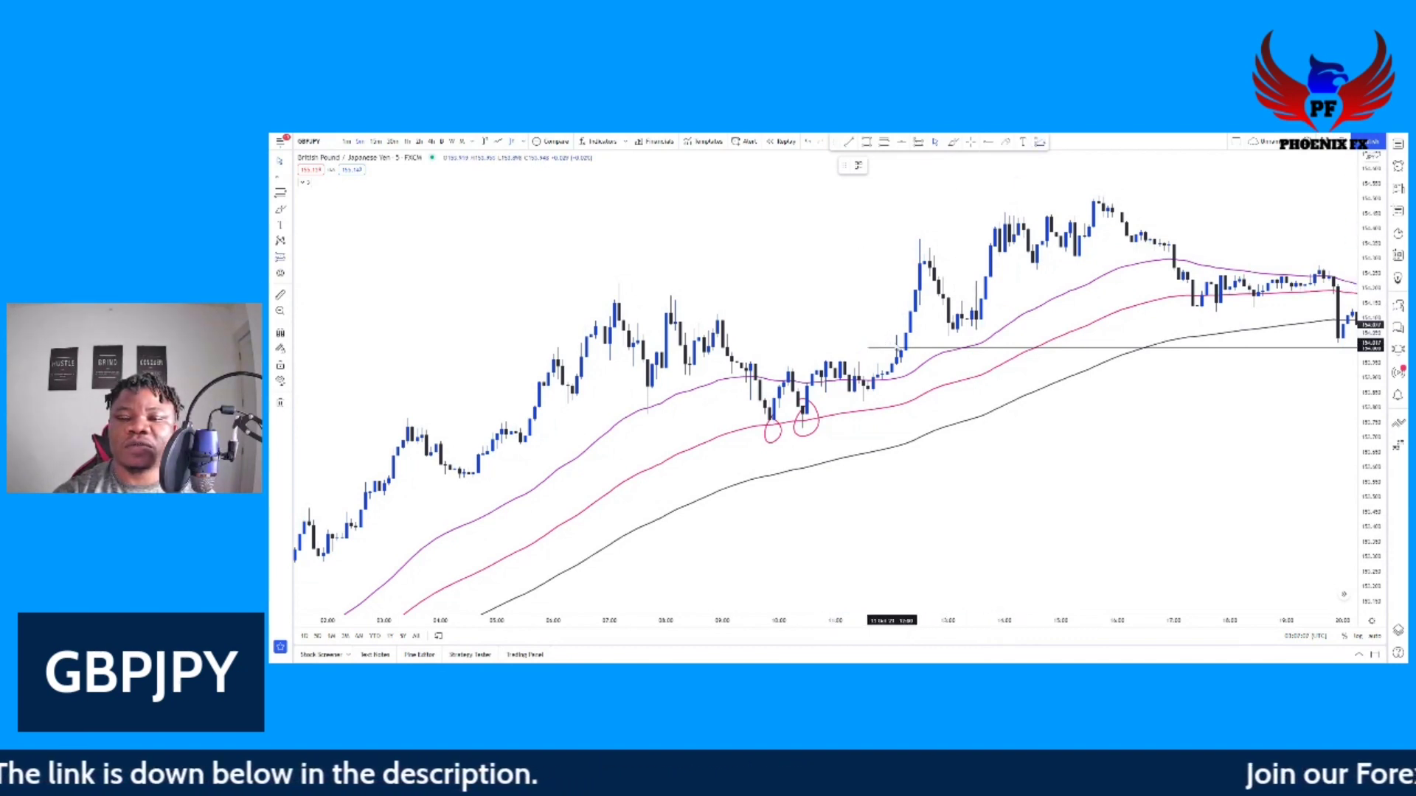
click(898, 342)
drag(938, 337, 935, 343)
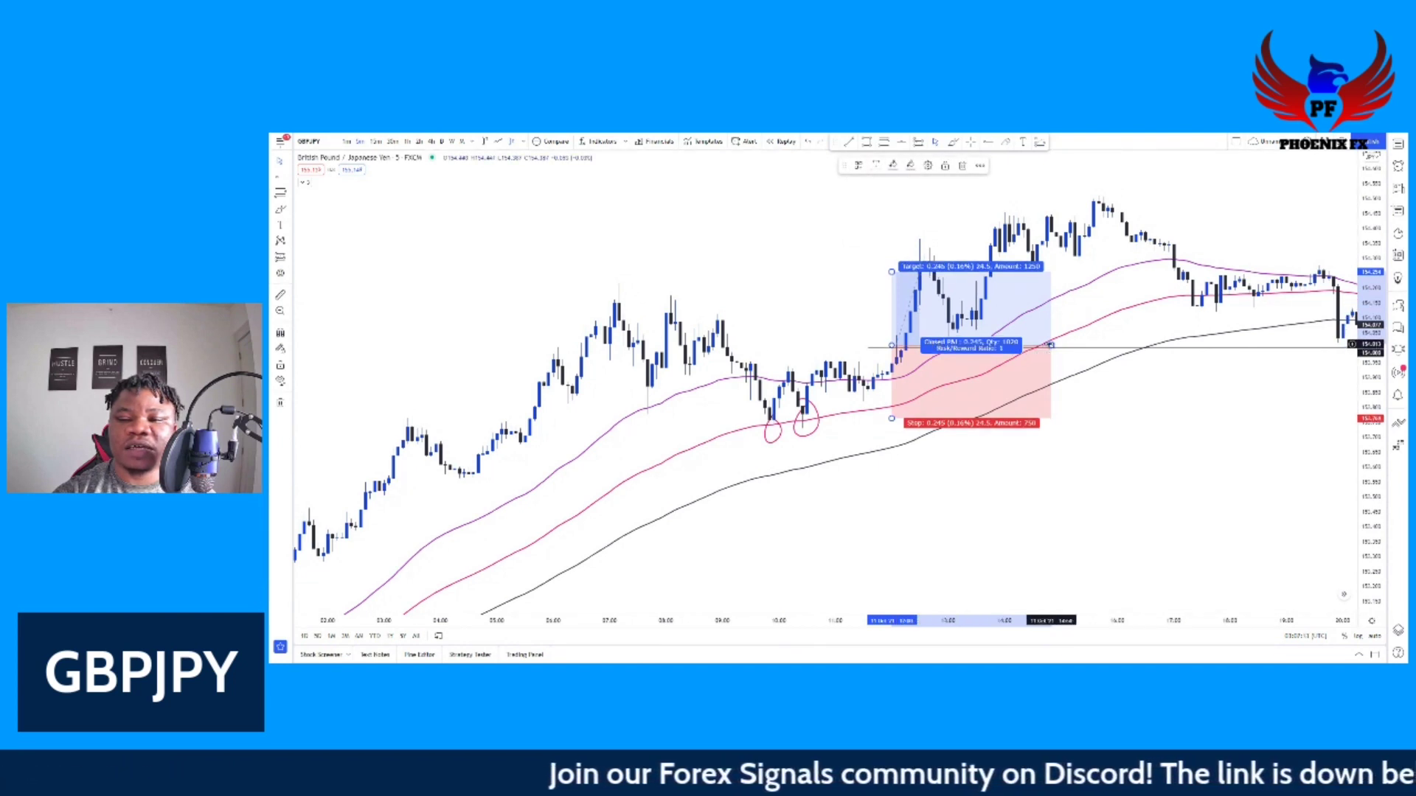
- Widen the long position, lower its target below the first rally's peak and raise its stop to just under the consolidation
drag(1050, 344, 1078, 344)
drag(894, 275, 889, 283)
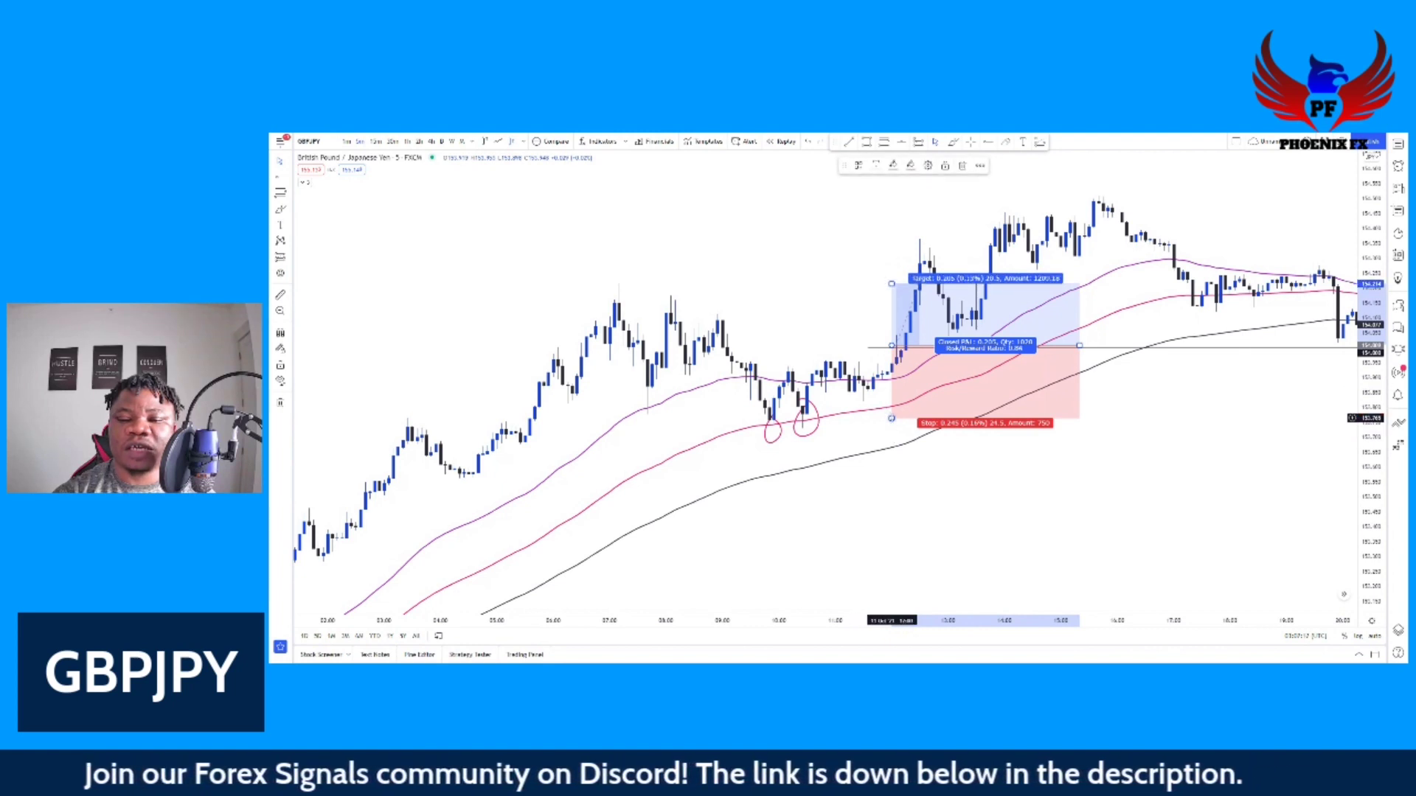
drag(892, 418, 880, 394)
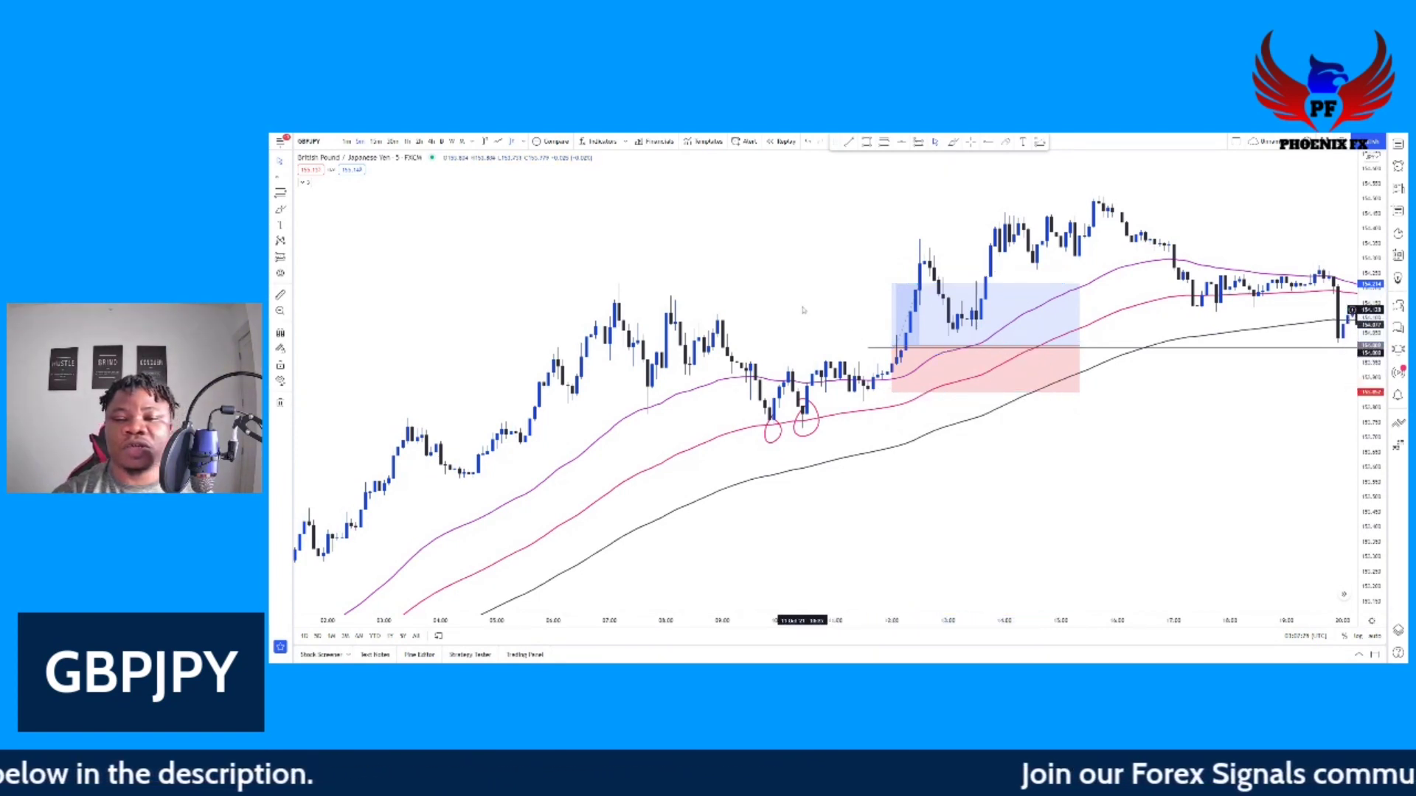
- Delete the long position at the 12:00 breakout and go back to the earlier sell-off that starts around 07:00
click(961, 166)
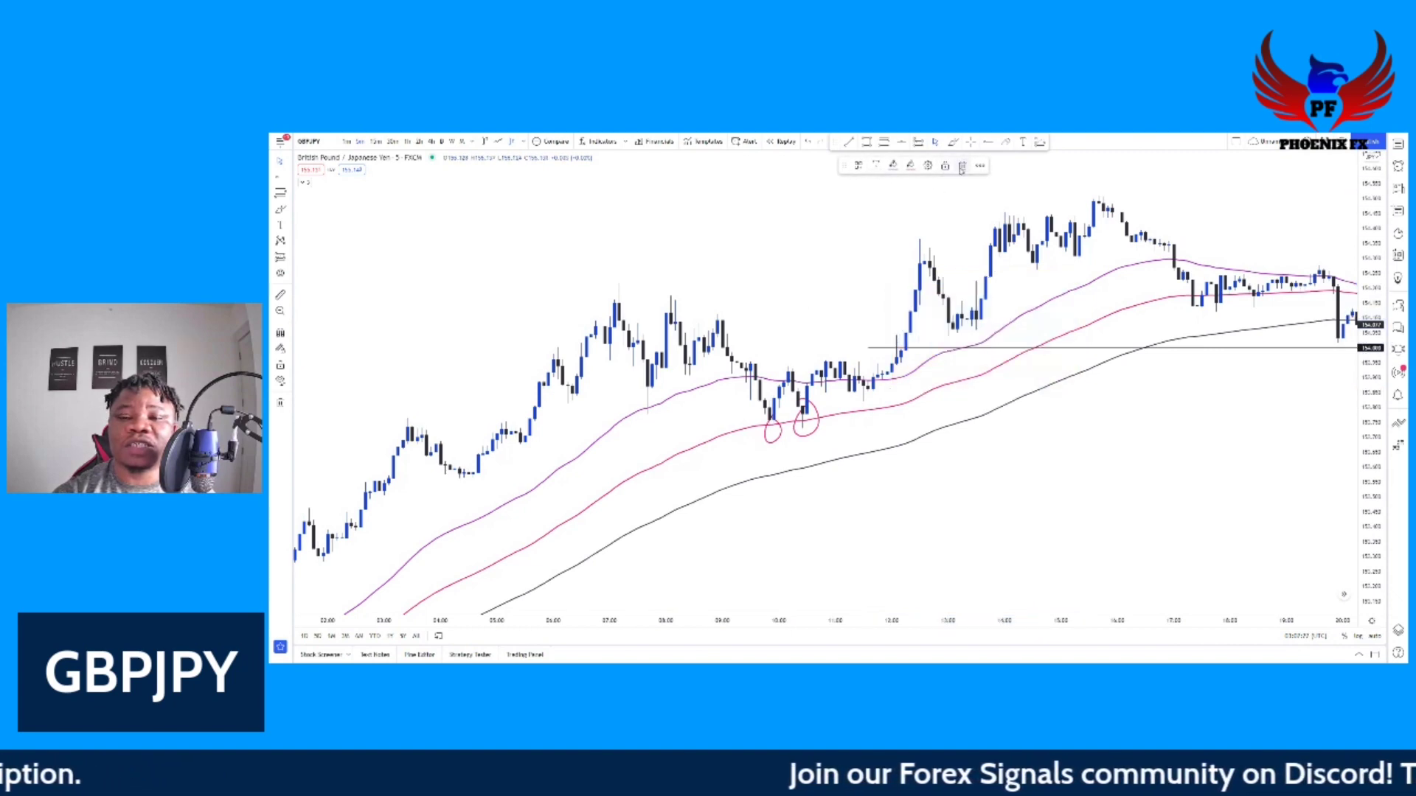
drag(425, 397, 969, 362)
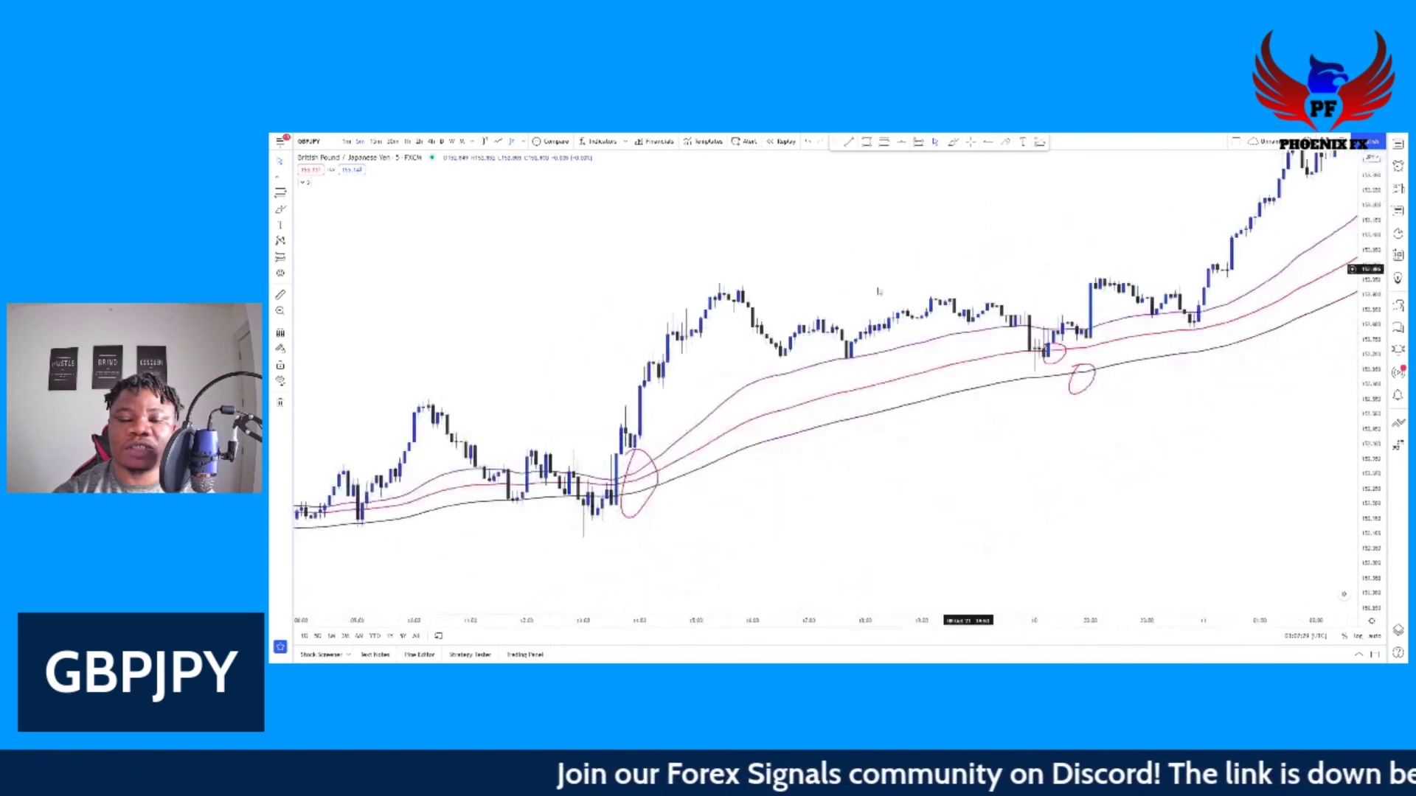
drag(580, 362, 1401, 317)
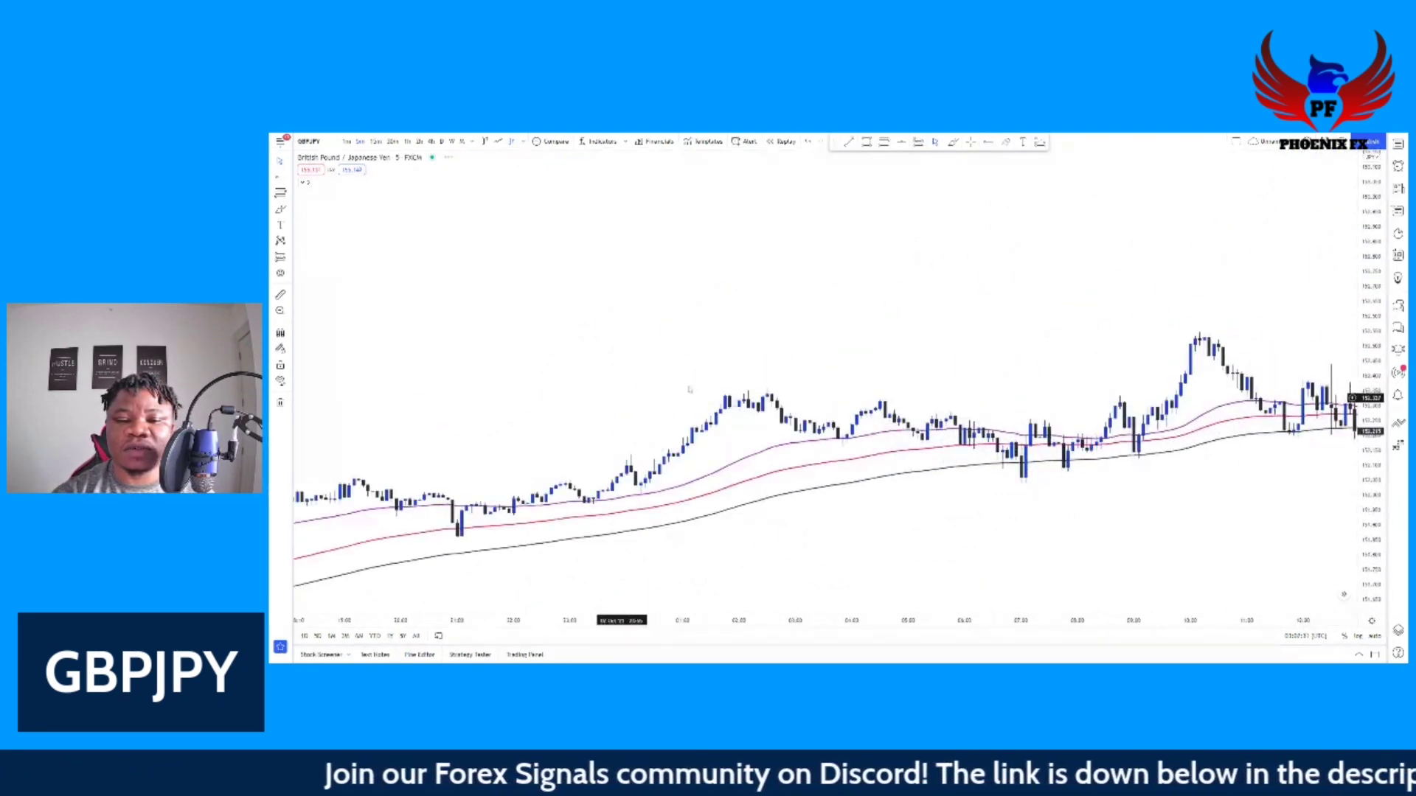
drag(627, 397, 1181, 214)
drag(1369, 452, 1369, 371)
drag(762, 476, 1333, 375)
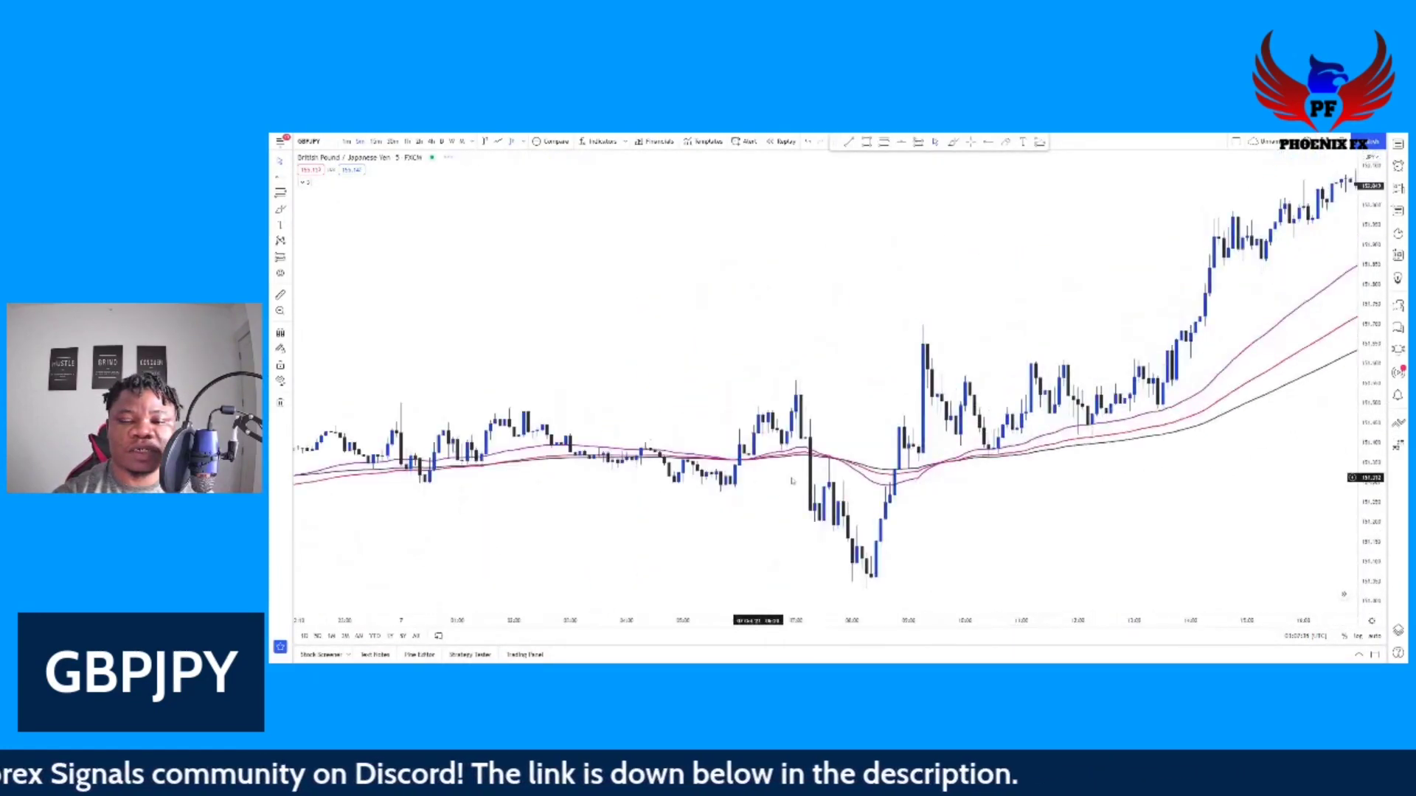
drag(643, 482, 1253, 410)
drag(657, 430, 1312, 428)
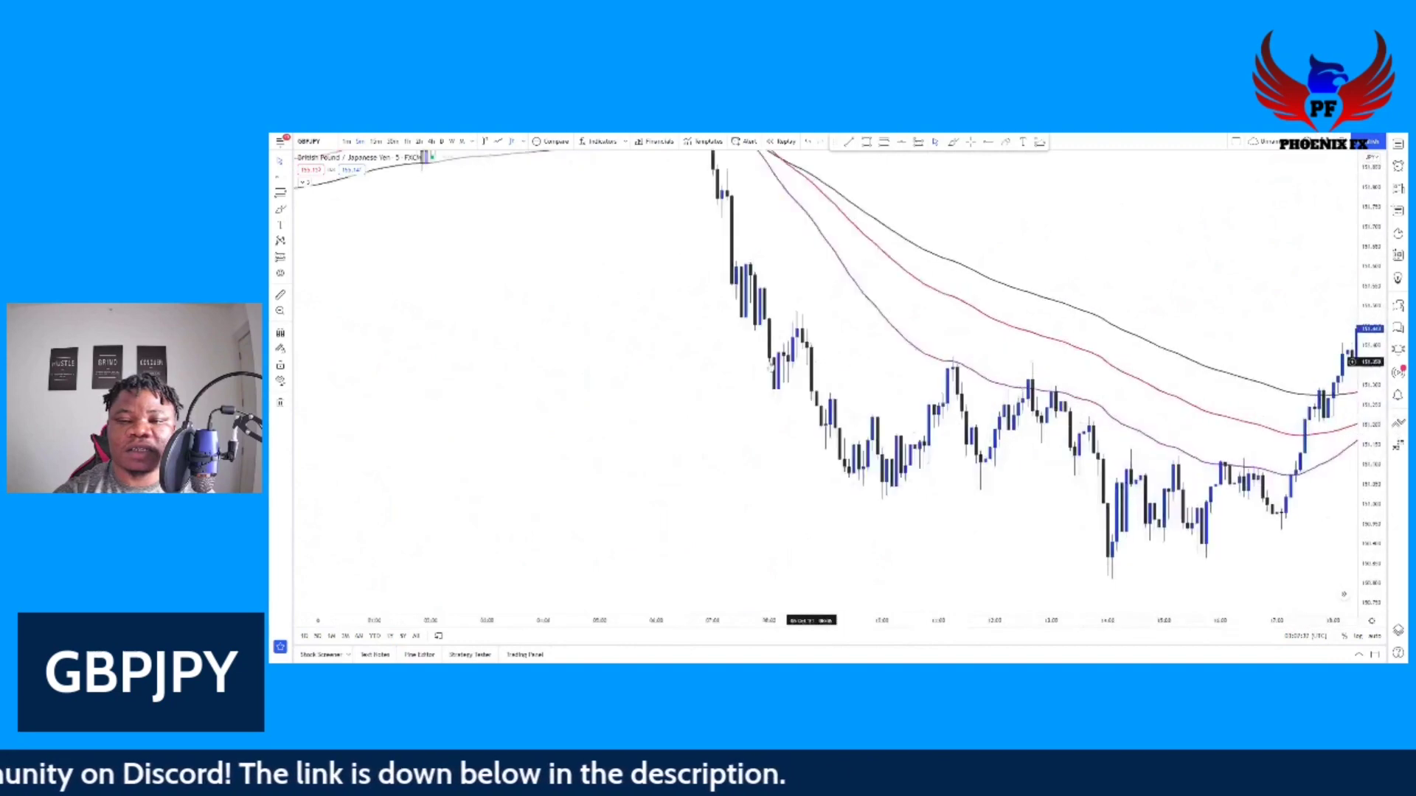
drag(748, 351, 935, 498)
drag(1380, 284, 1382, 317)
drag(693, 379, 735, 377)
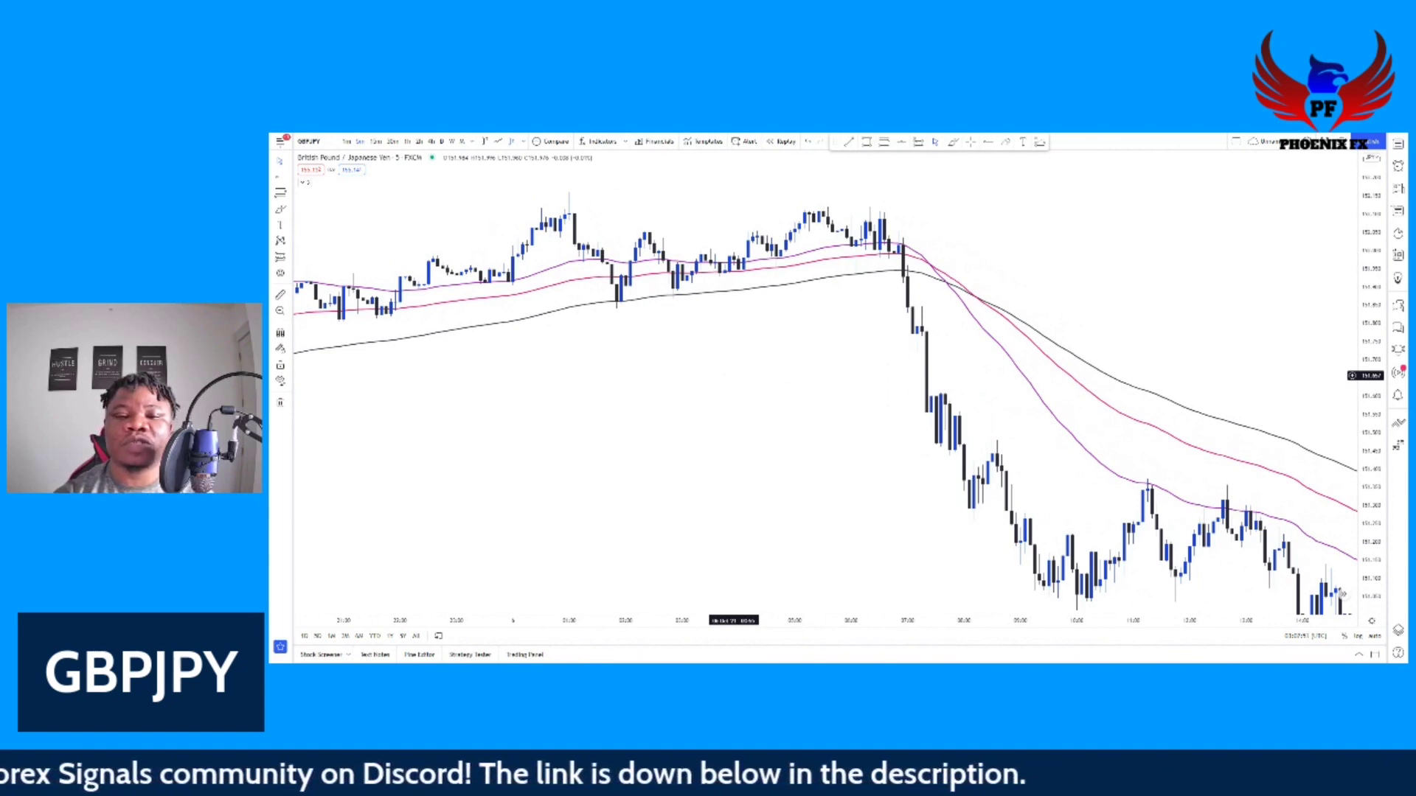
drag(737, 401, 840, 394)
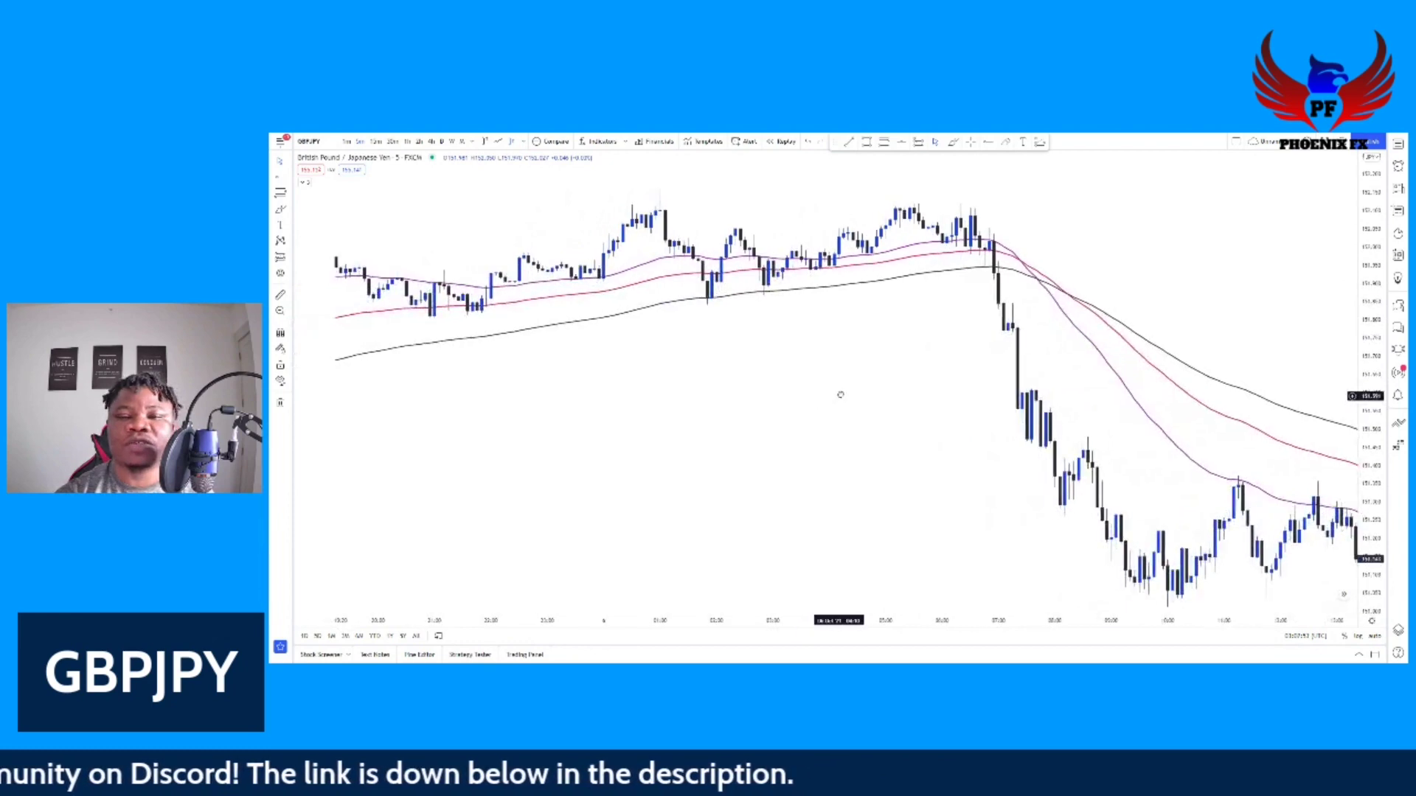
drag(868, 336, 864, 346)
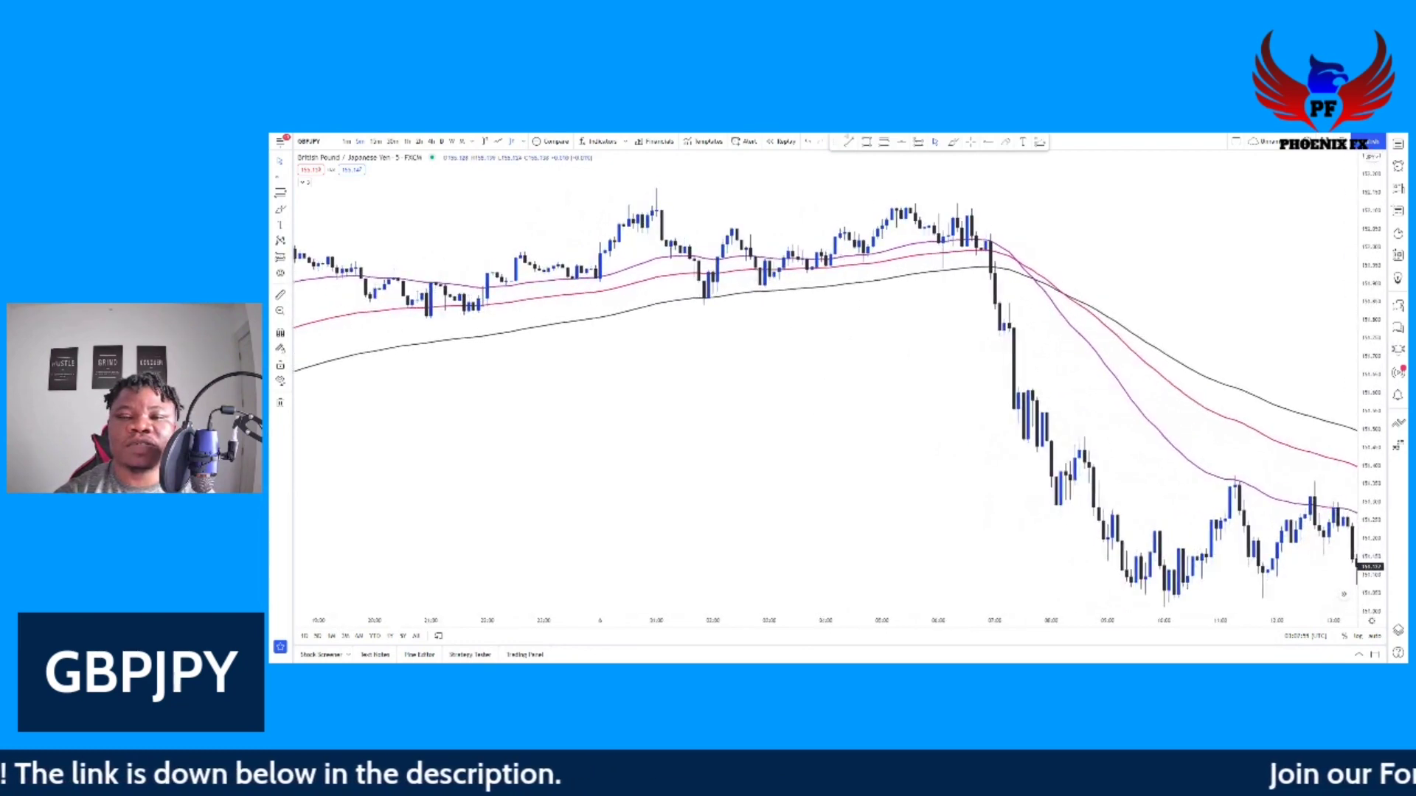
- Draw a thin support rectangle over the lows before the 07:00 sell-off, stretching from the earlier lows to about 12:00
drag(689, 292, 1062, 306)
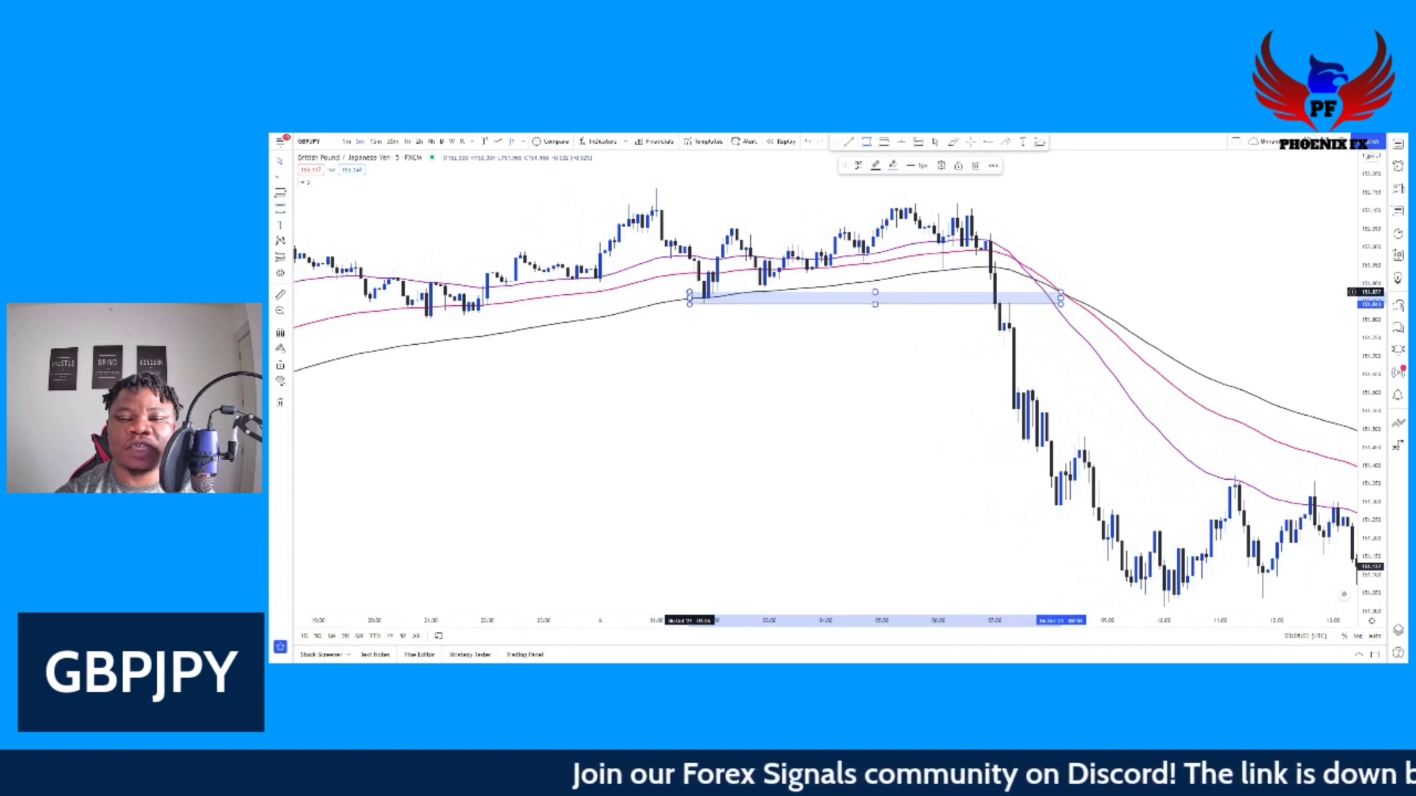
drag(689, 299, 272, 303)
click(542, 331)
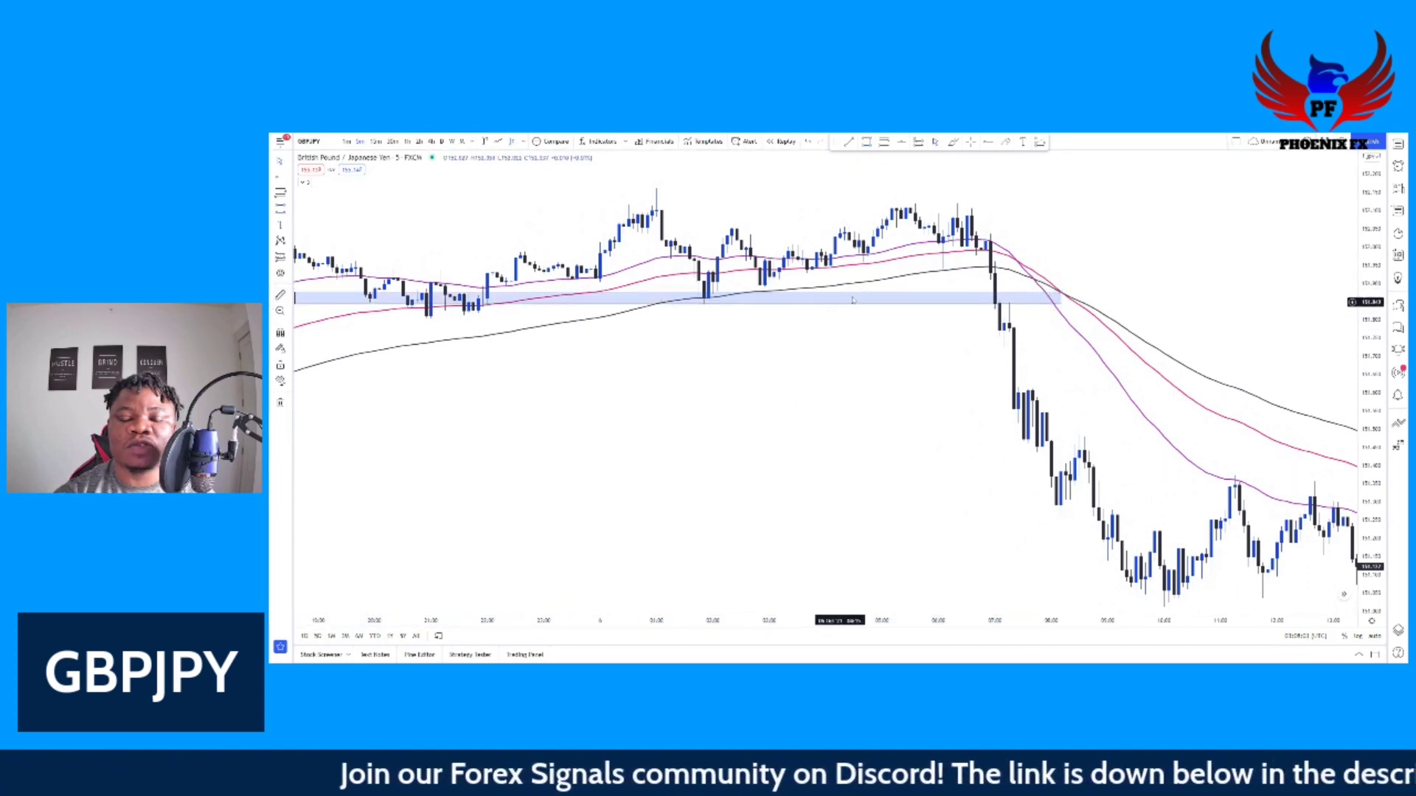
drag(1061, 298, 1155, 298)
click(766, 359)
drag(857, 356, 800, 367)
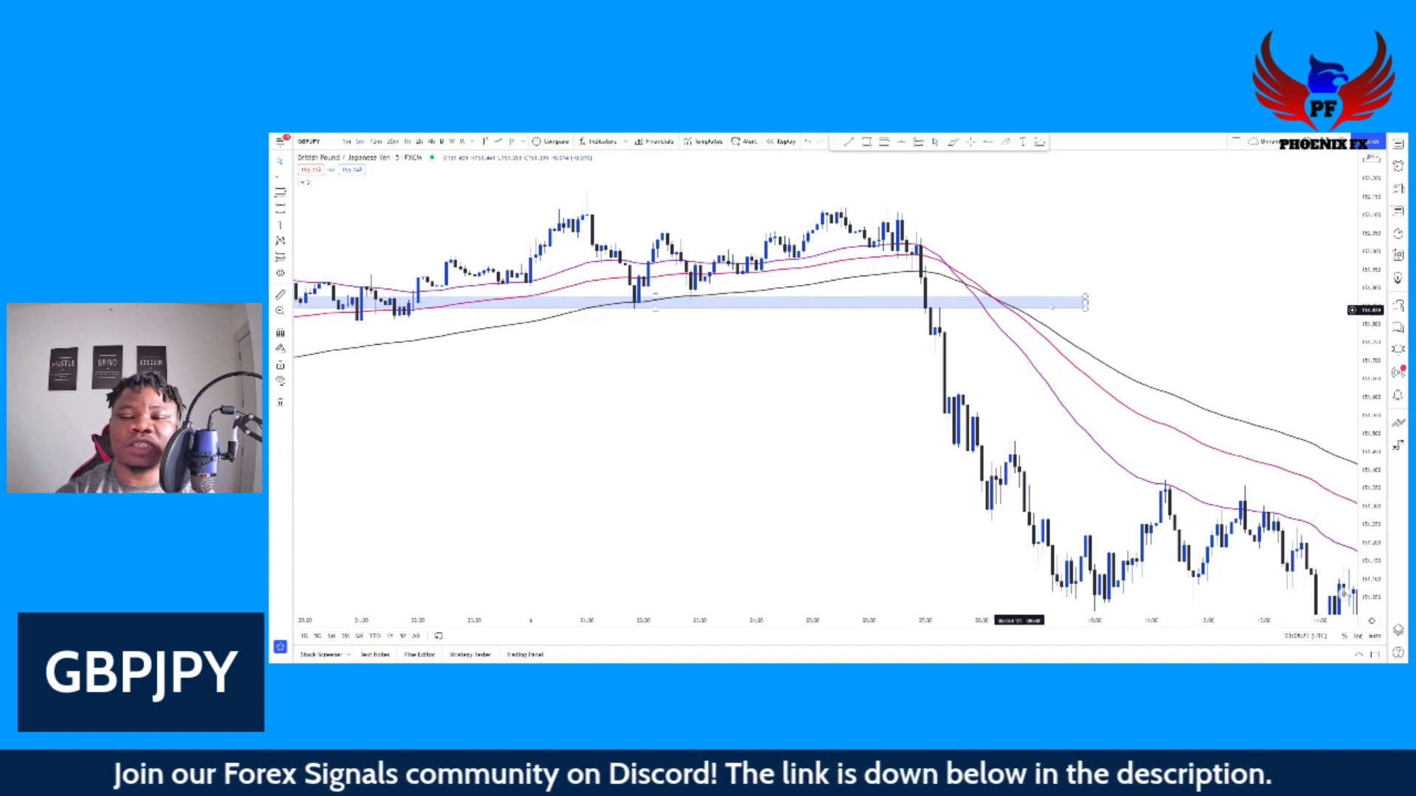
drag(1085, 302, 1214, 303)
drag(766, 396, 720, 399)
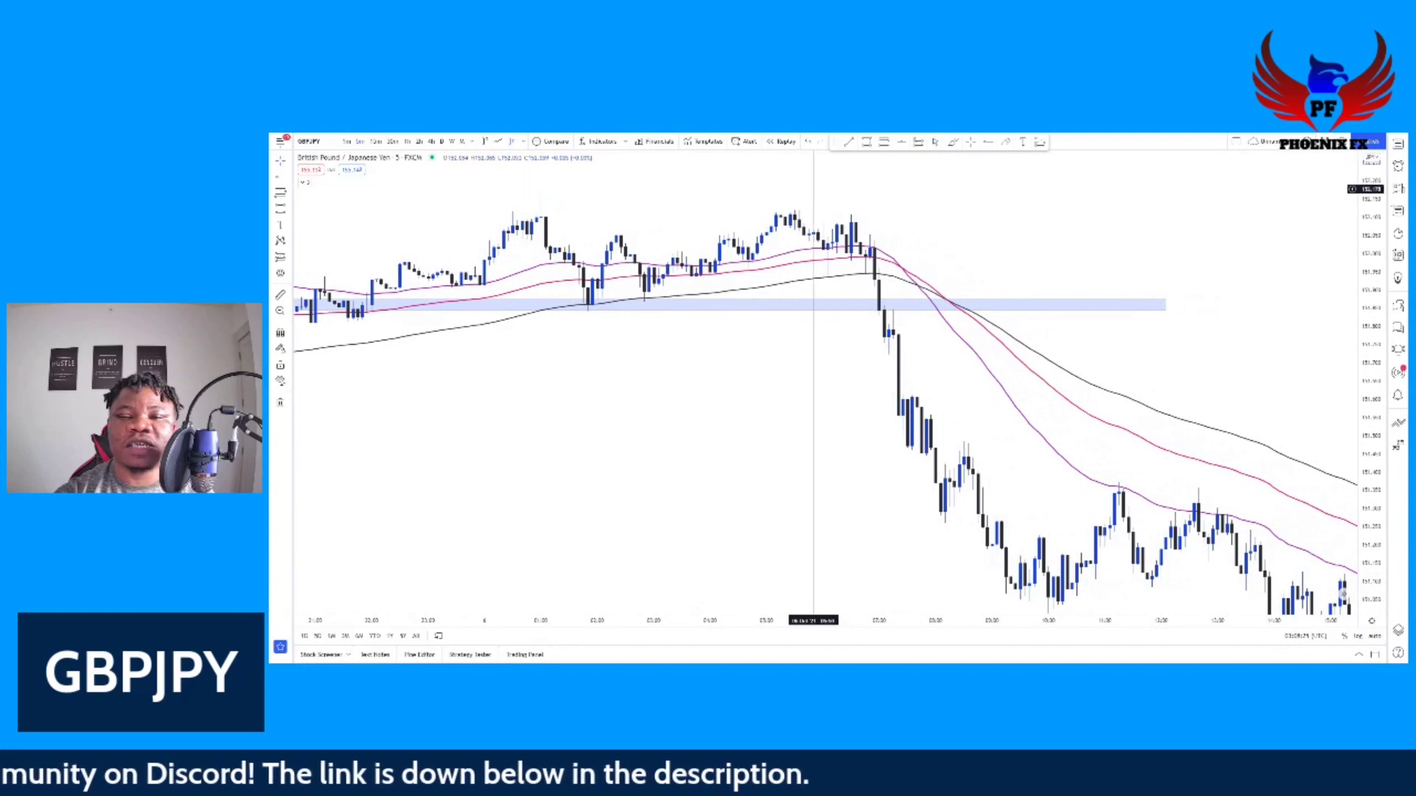
- Replay the chart from just before the 07:00 breakdown and pause after price has retested and fallen away from the support rectangle
click(785, 142)
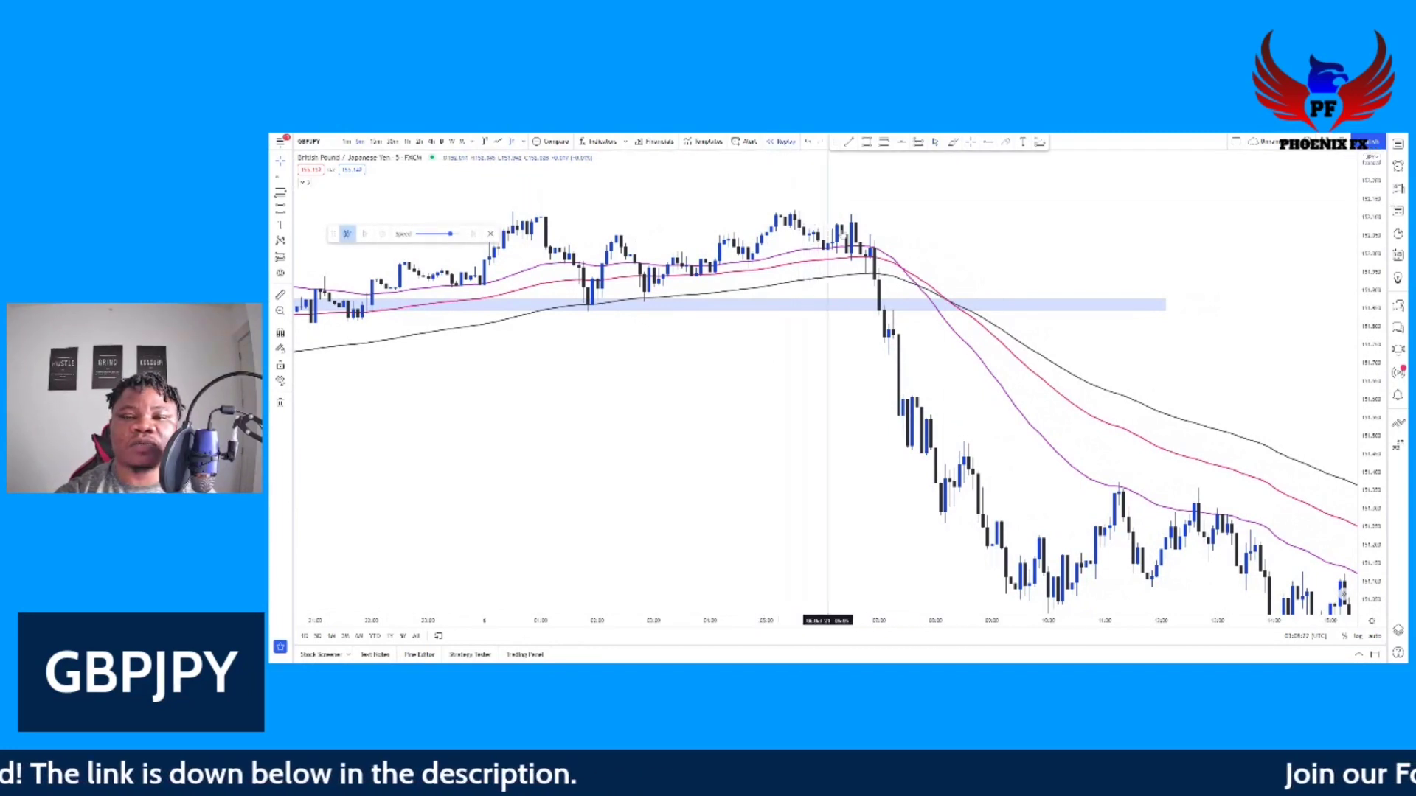
click(865, 255)
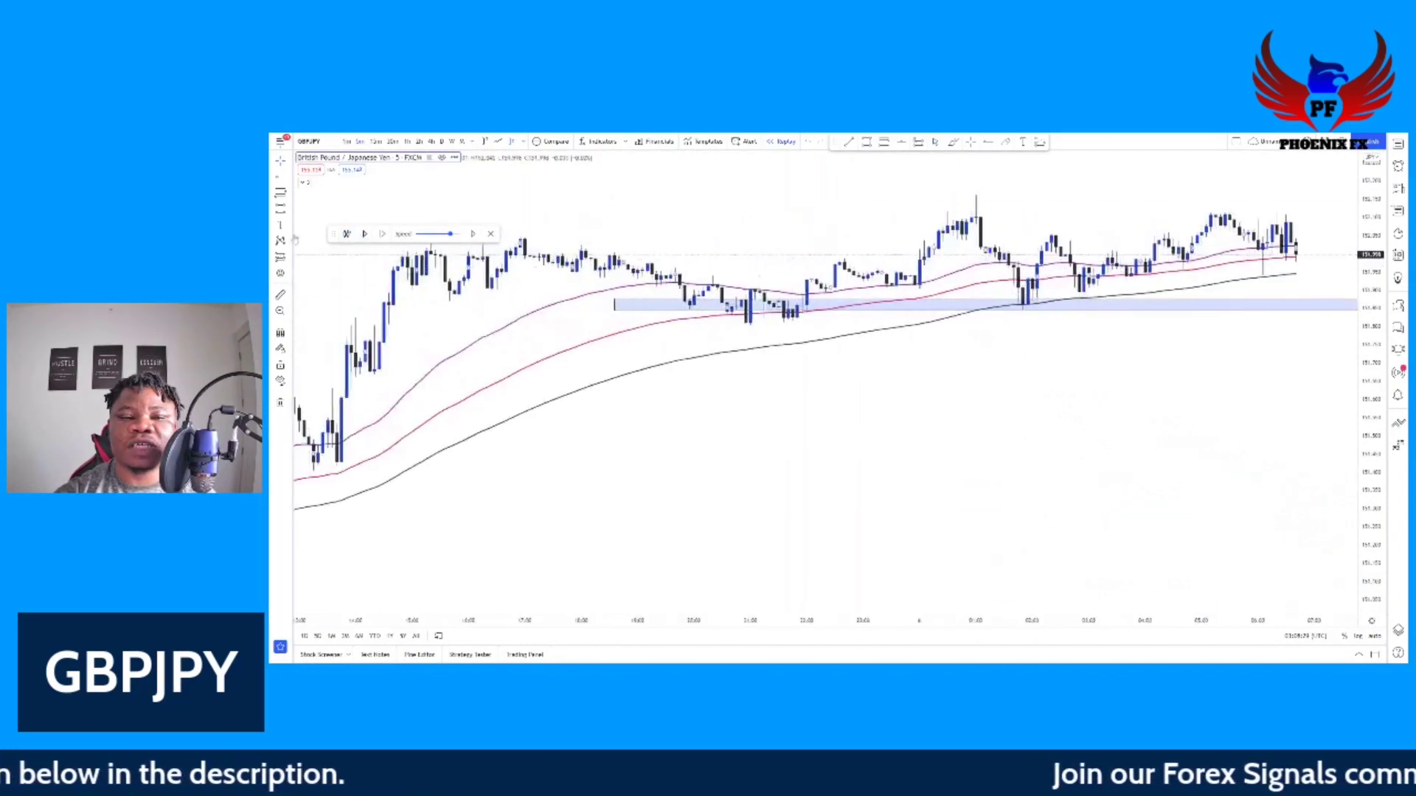
click(364, 234)
drag(982, 398, 606, 405)
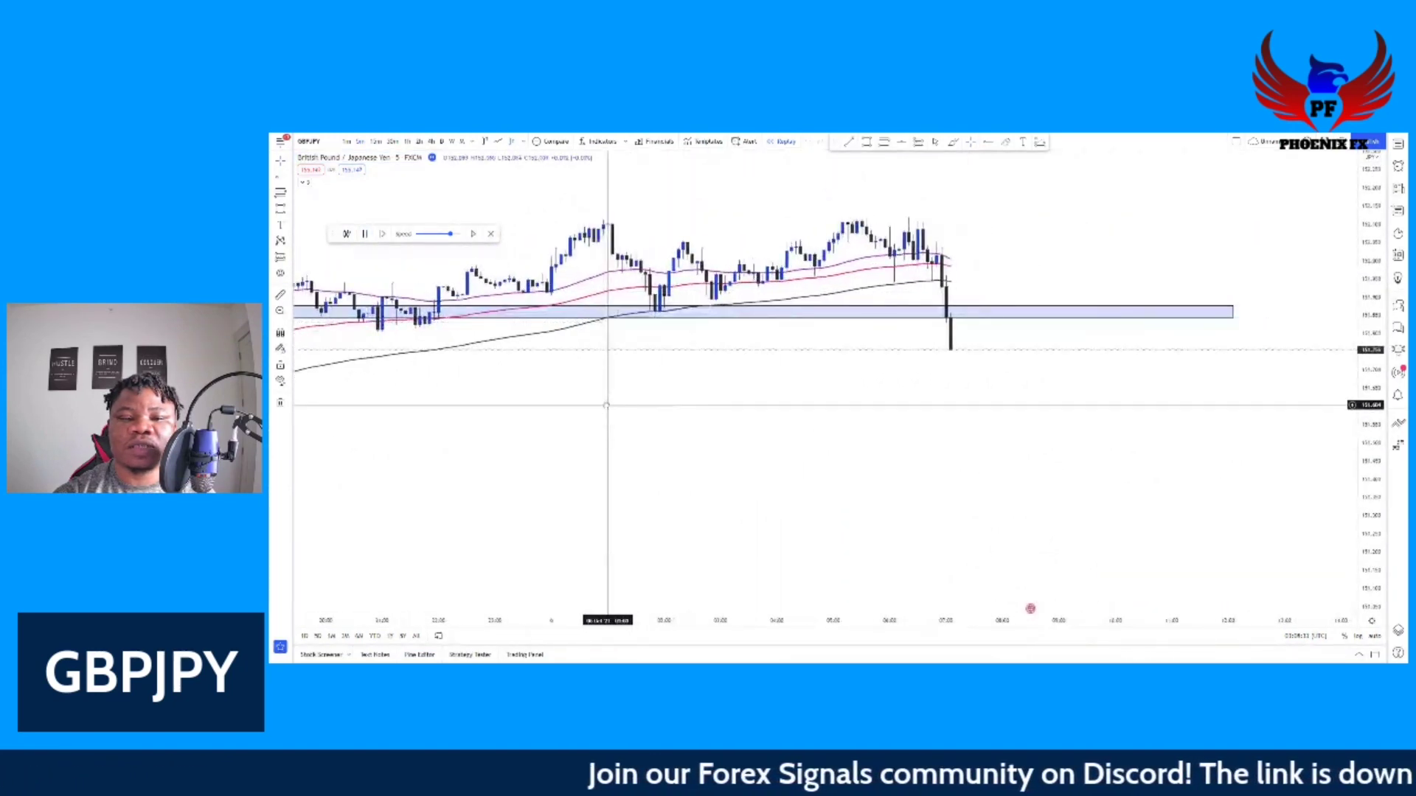
click(364, 234)
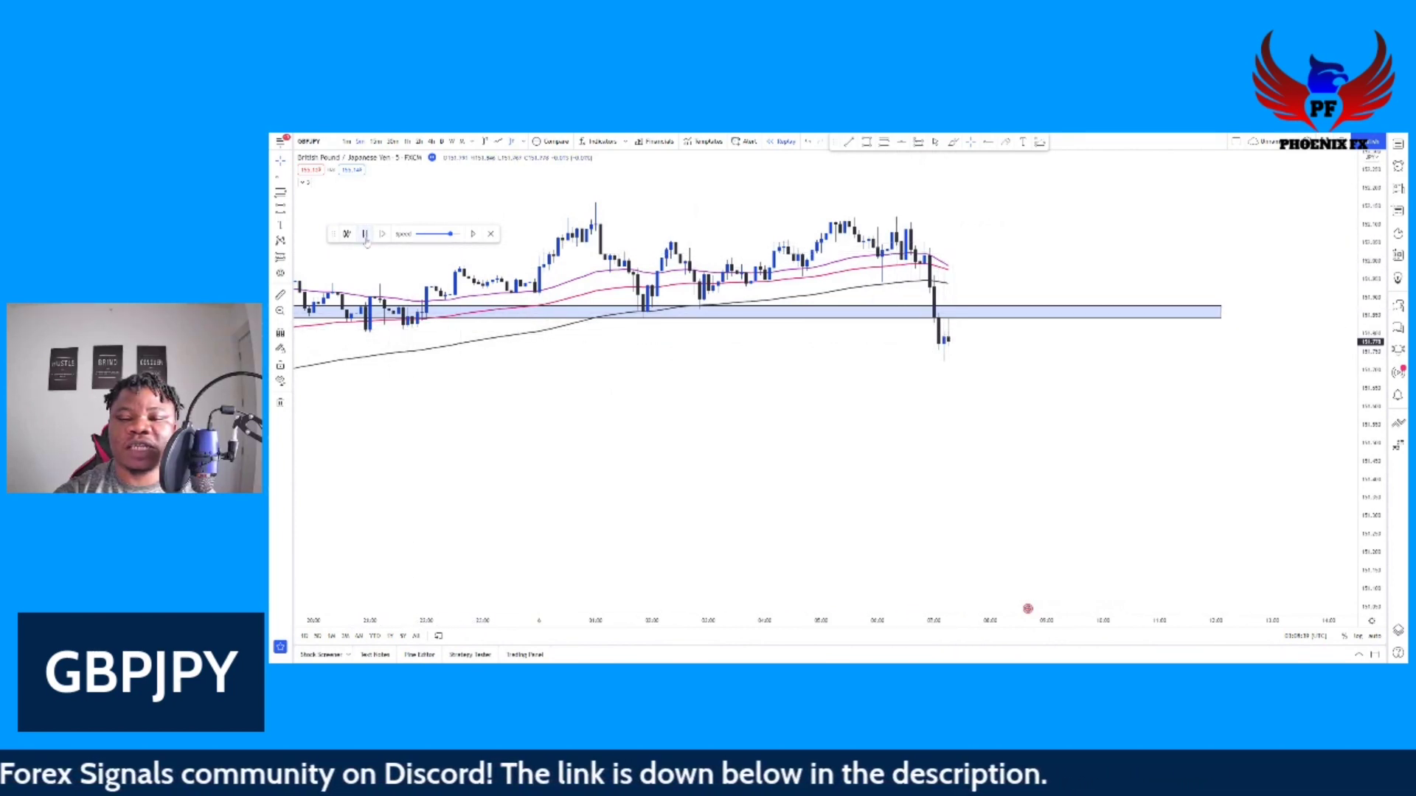
click(365, 233)
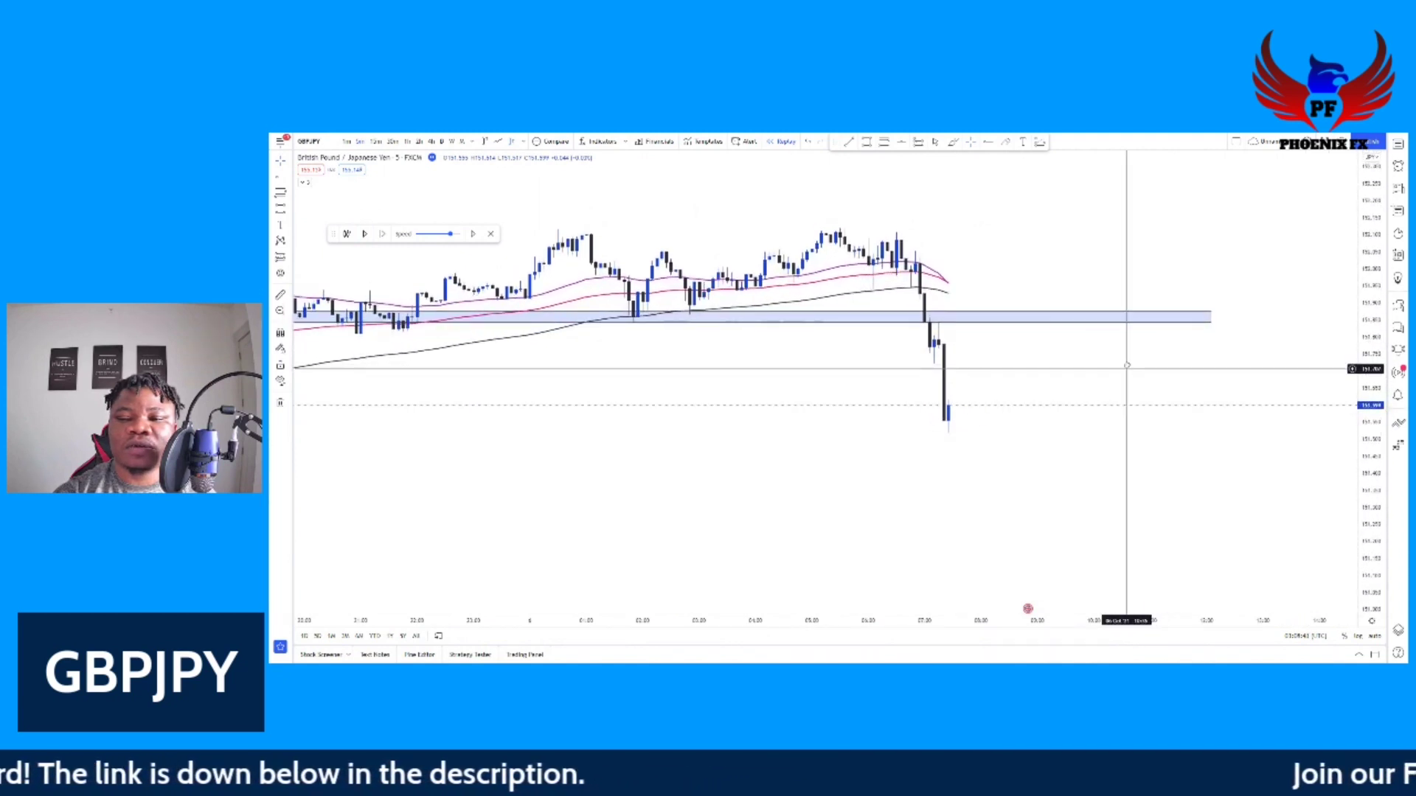
- Place a short position starting at the breakdown candle, with its entry just under the small retest below the support rectangle
drag(1127, 367, 1099, 347)
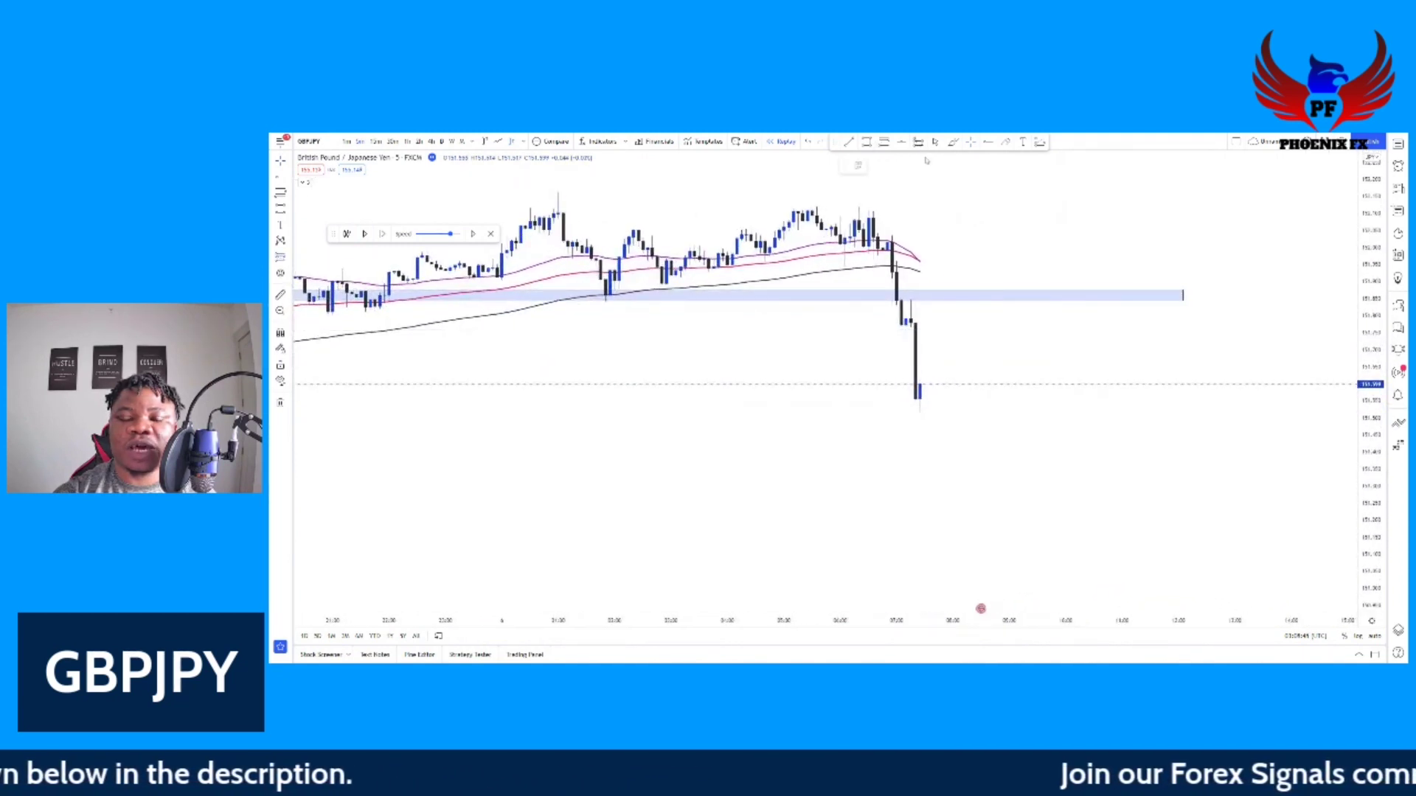
click(911, 344)
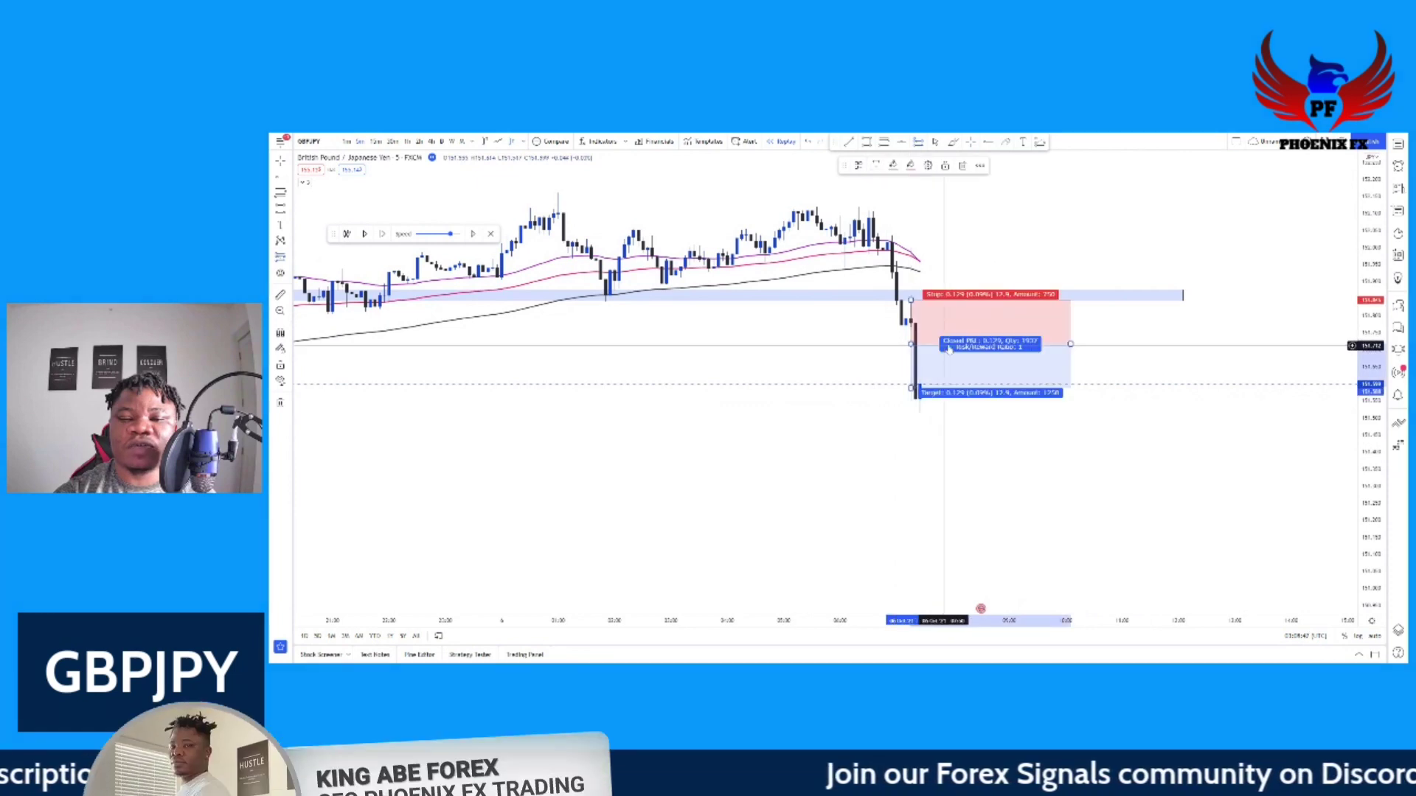
drag(949, 348, 931, 342)
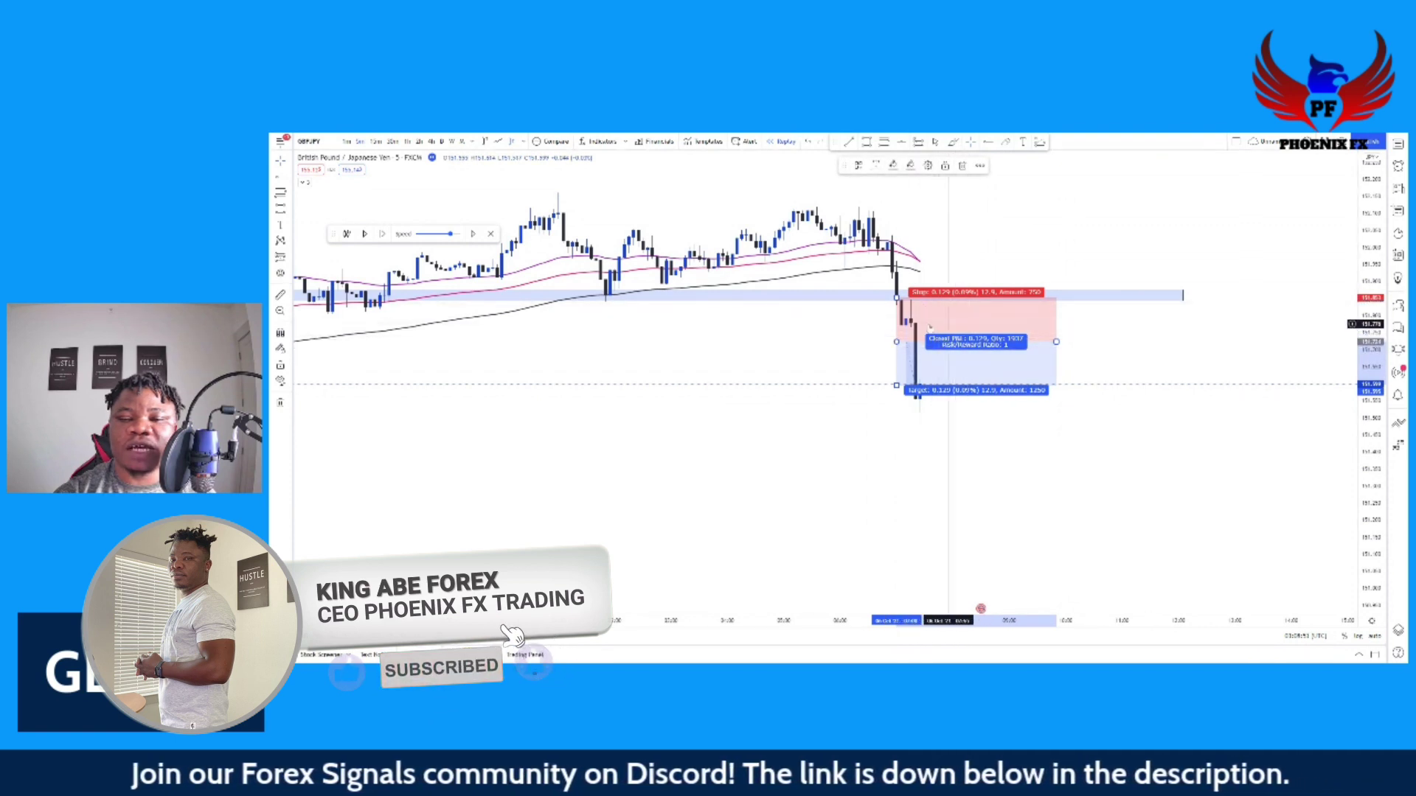
- Raise the short position's stop to just above the support rectangle and lower its target to just under the latest low
drag(896, 297, 896, 286)
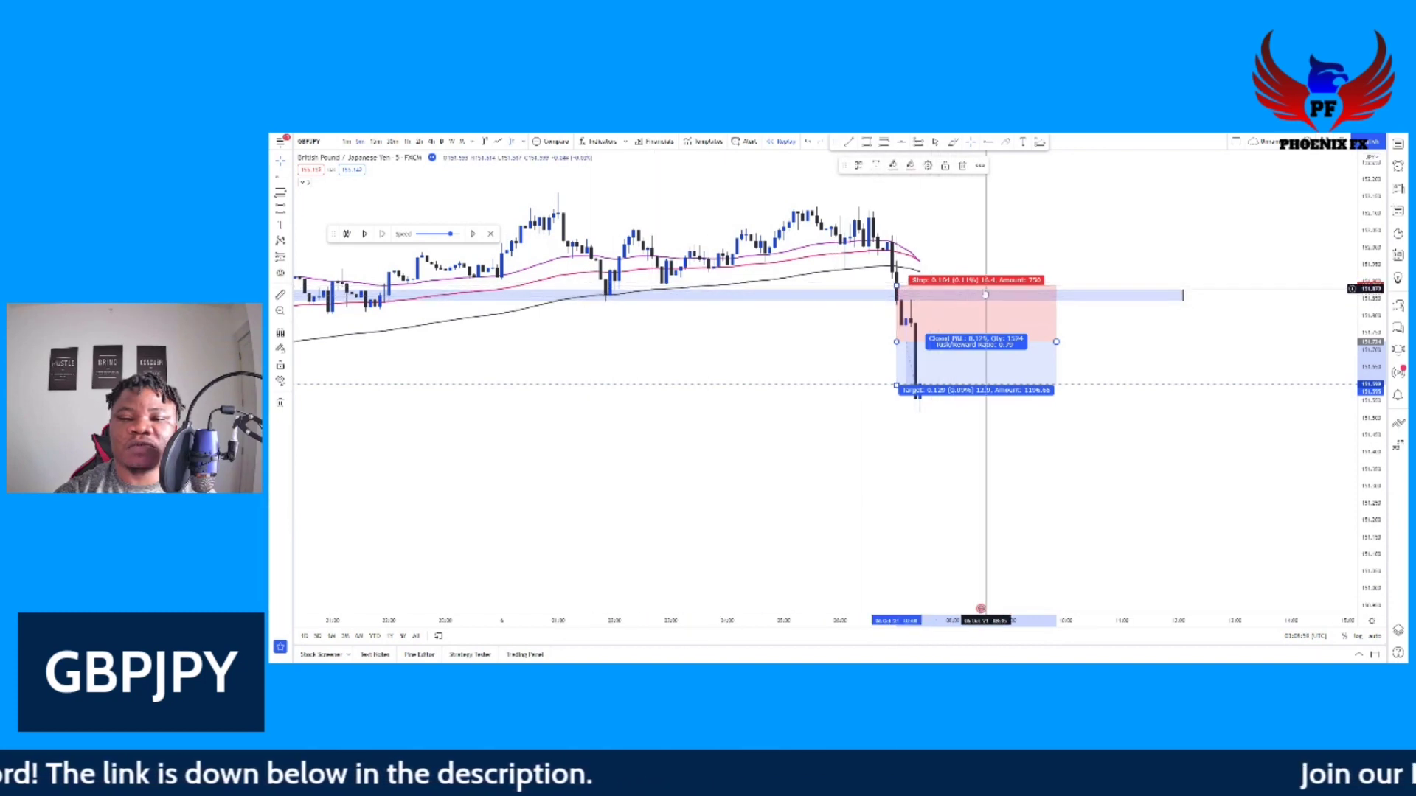
drag(896, 385, 895, 415)
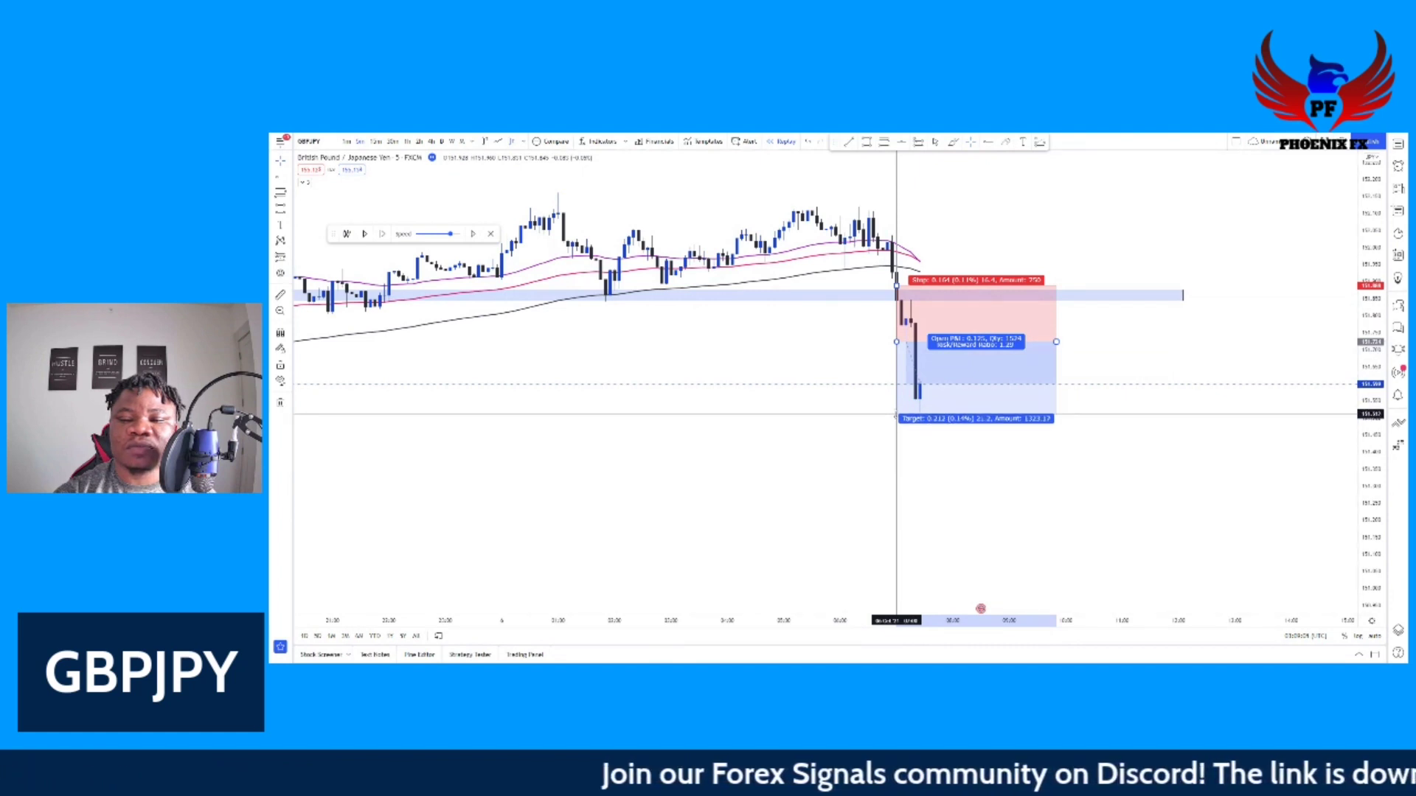
drag(1056, 342, 1061, 342)
- Continue the replay until price has dropped past the short position's target, and pause it
click(792, 344)
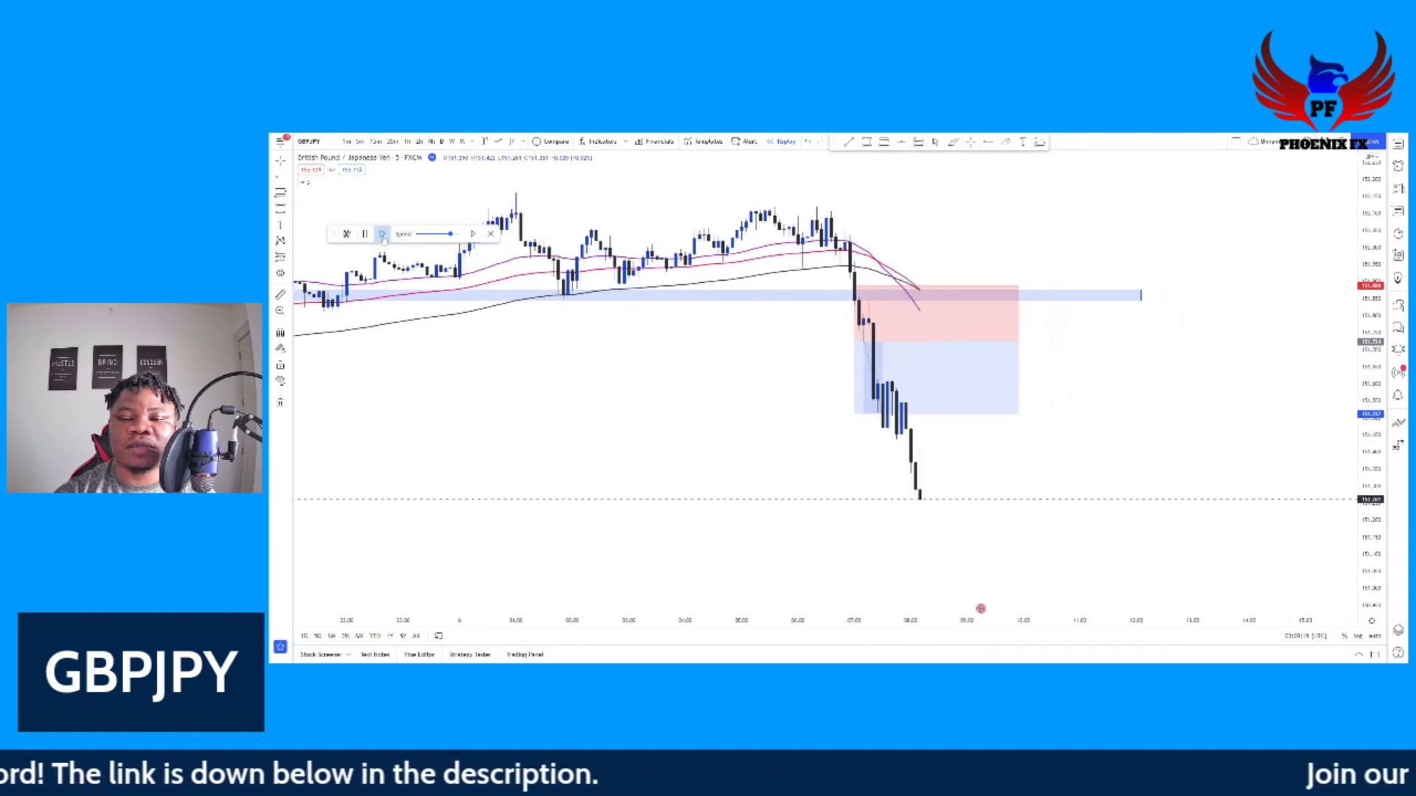
click(365, 234)
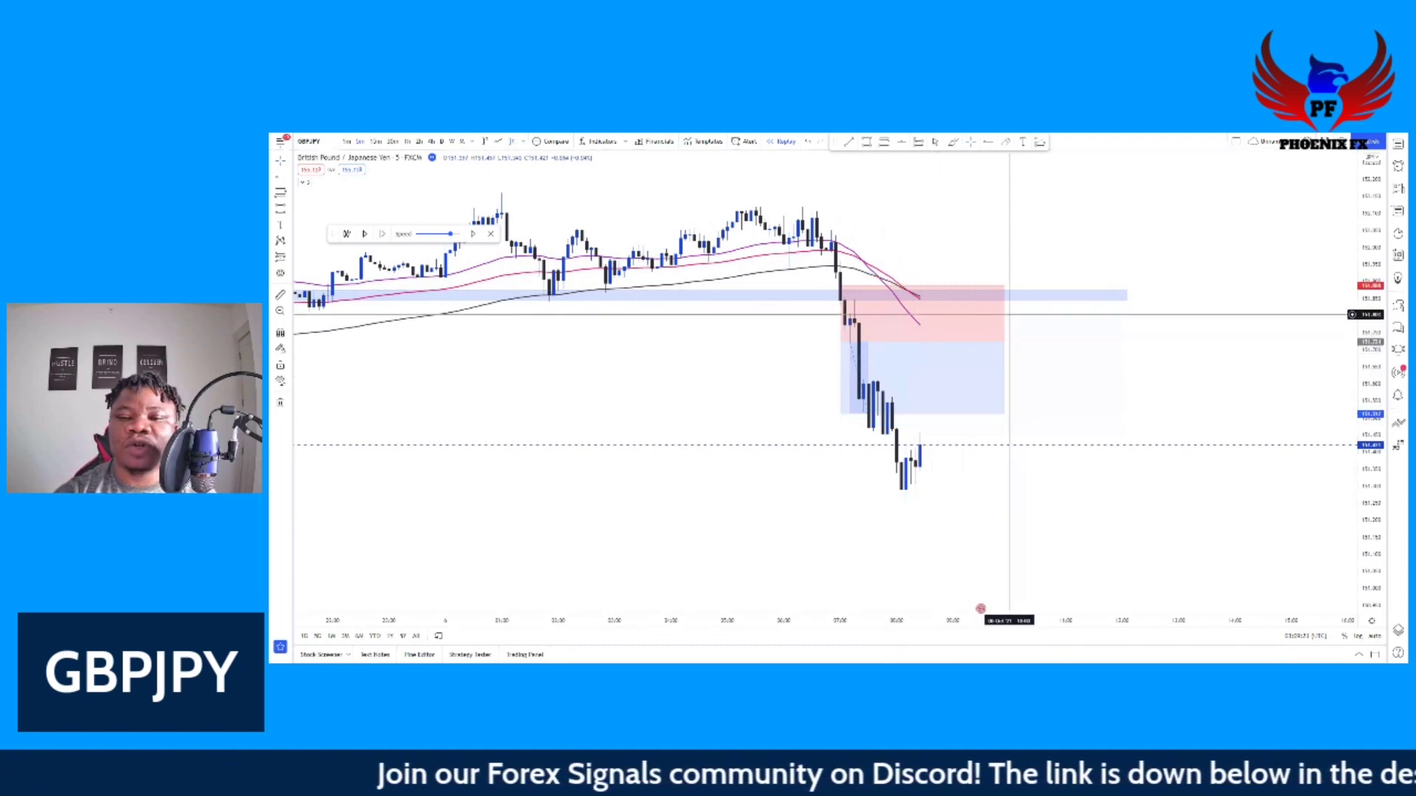
- Delete the short position and exit the chart replay
click(963, 372)
click(964, 171)
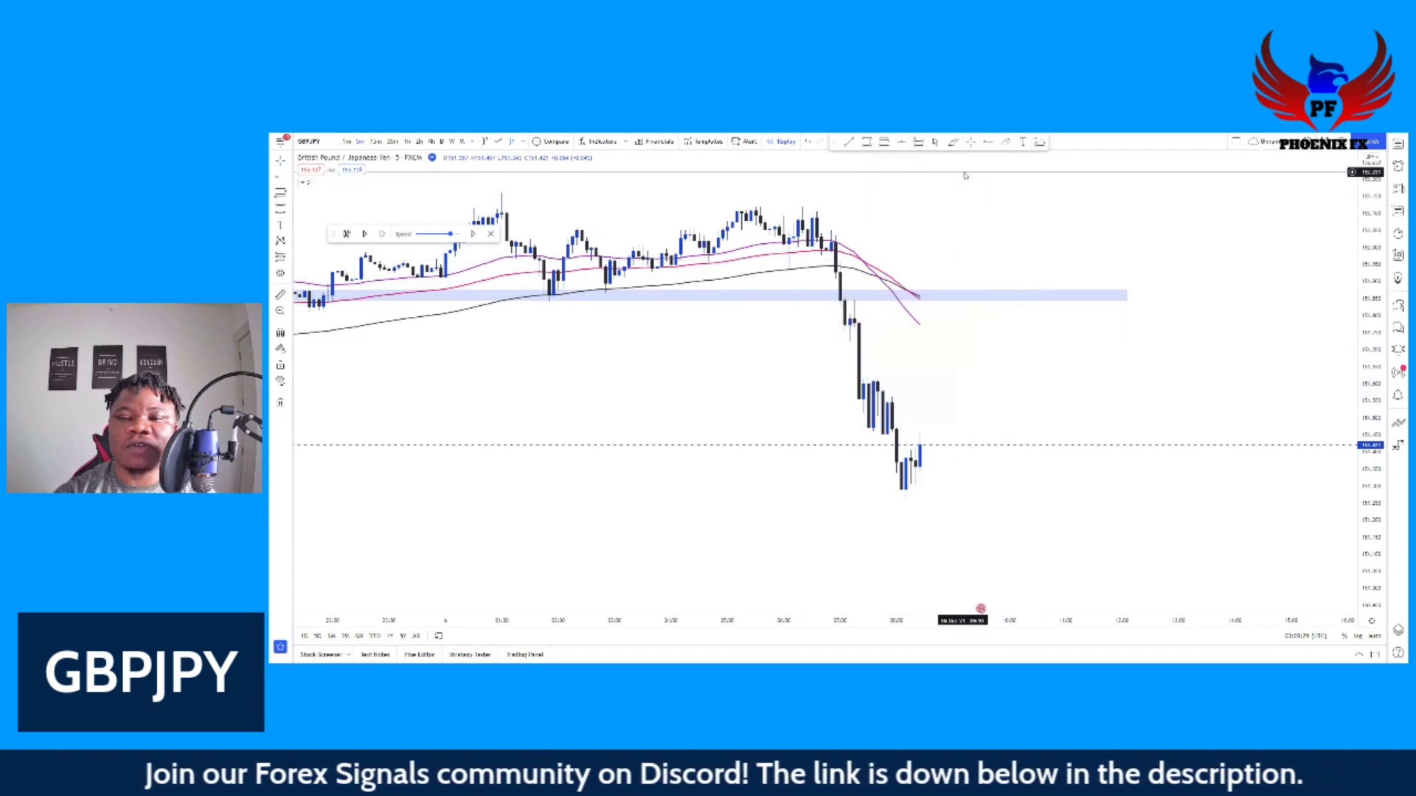
click(491, 233)
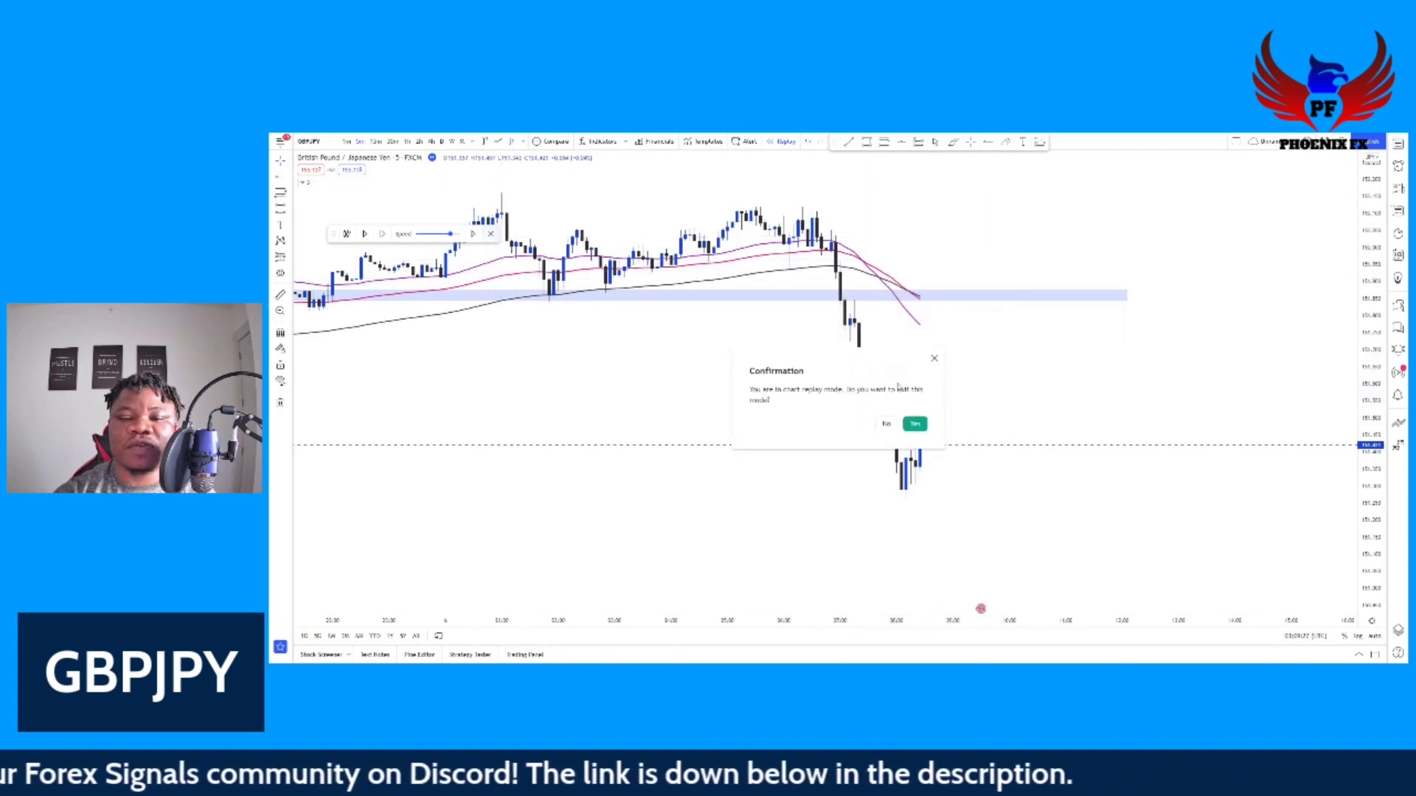
click(914, 424)
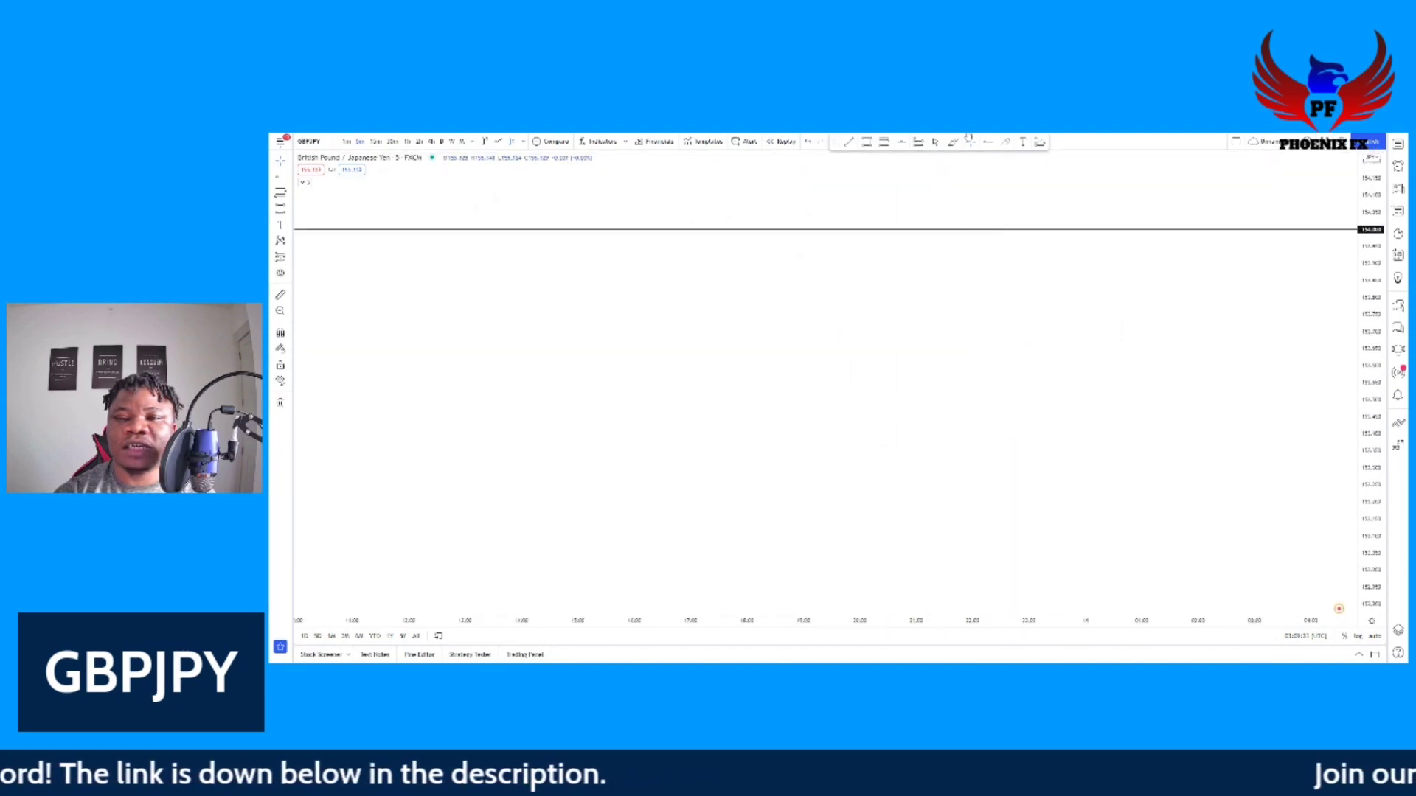
- Circle the pullback high touching the purple EMA around 11:20 in the downtrend that follows the 07:00 sell-off
drag(1368, 278, 1369, 429)
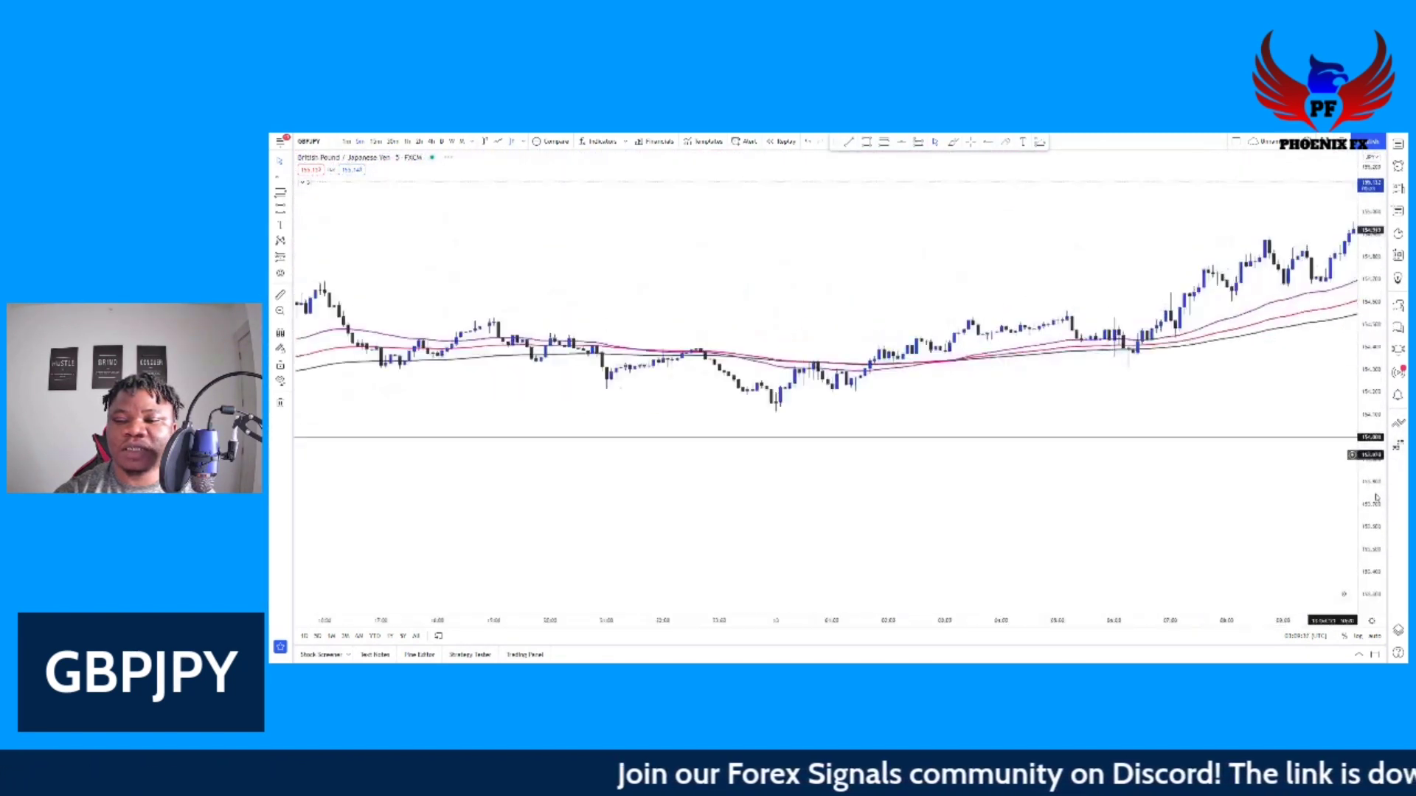
drag(1376, 498, 1373, 319)
drag(478, 390, 1346, 373)
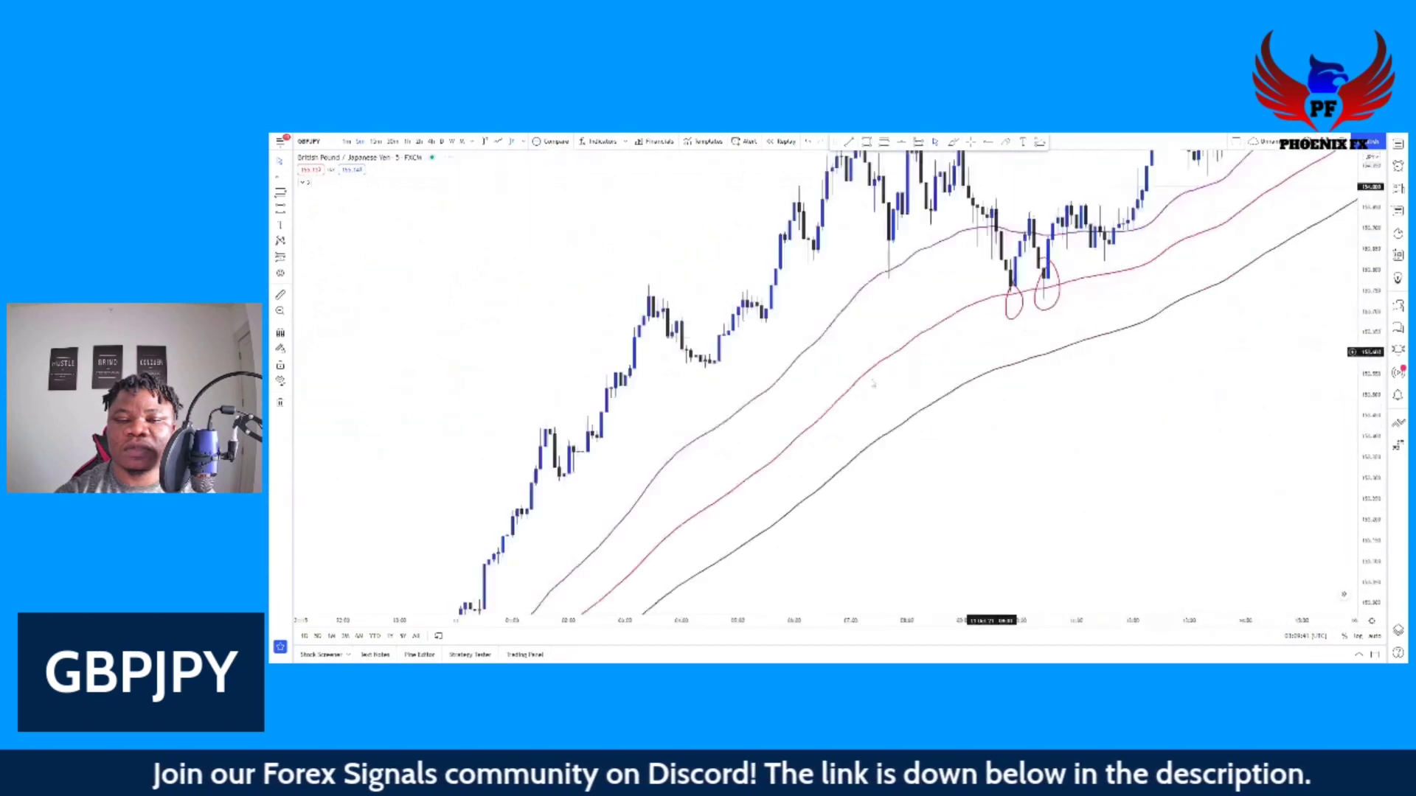
drag(609, 436, 1358, 171)
drag(688, 416, 1364, 259)
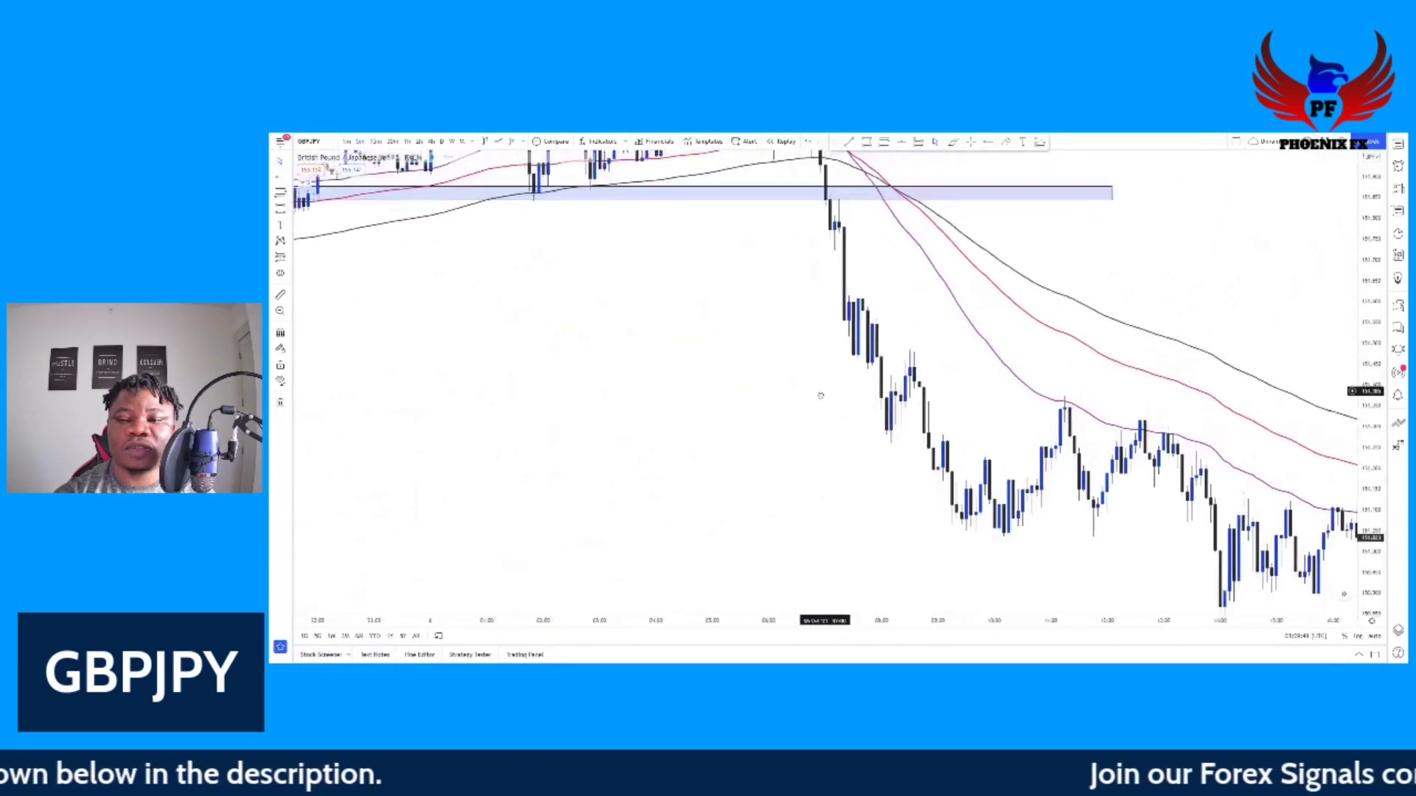
drag(1367, 314, 1367, 405)
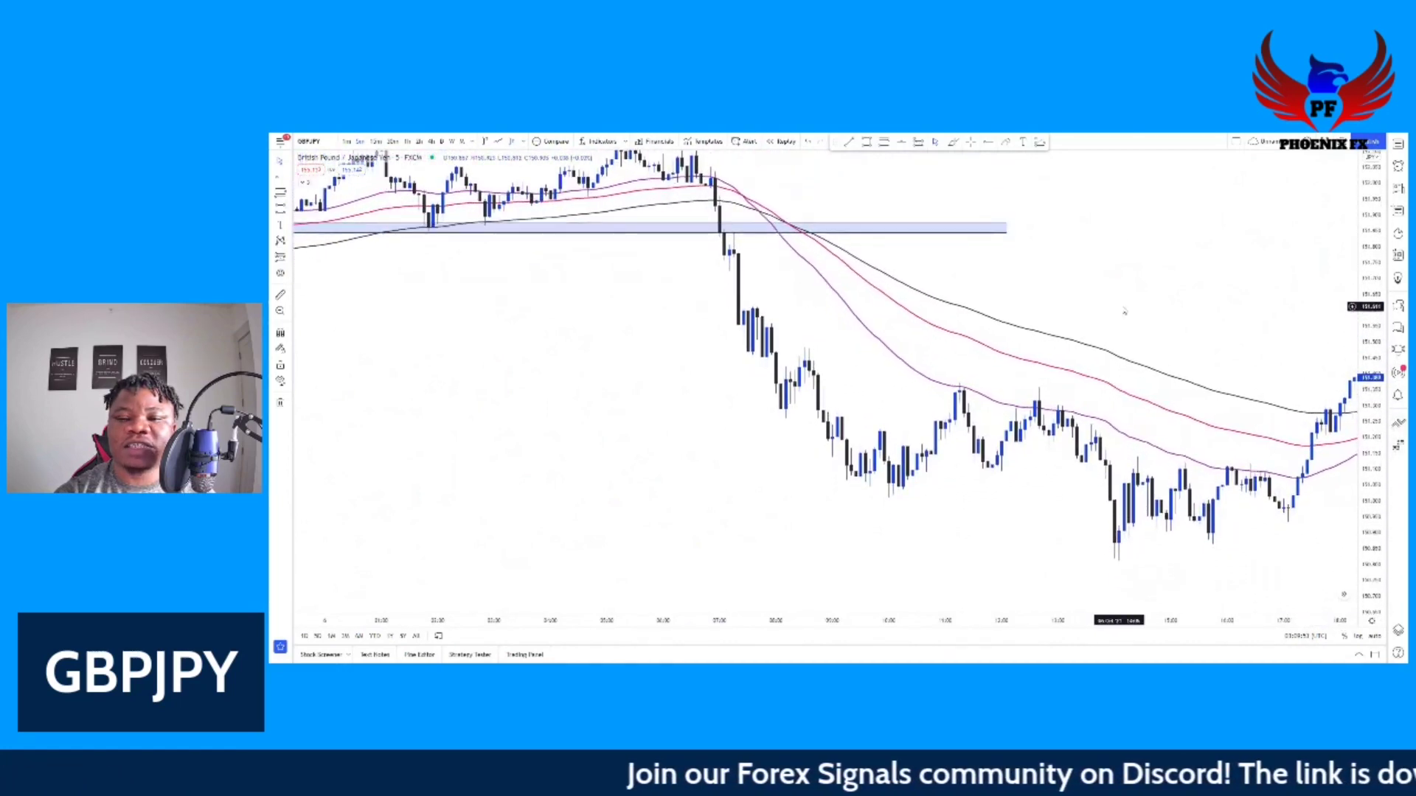
drag(1105, 310, 940, 307)
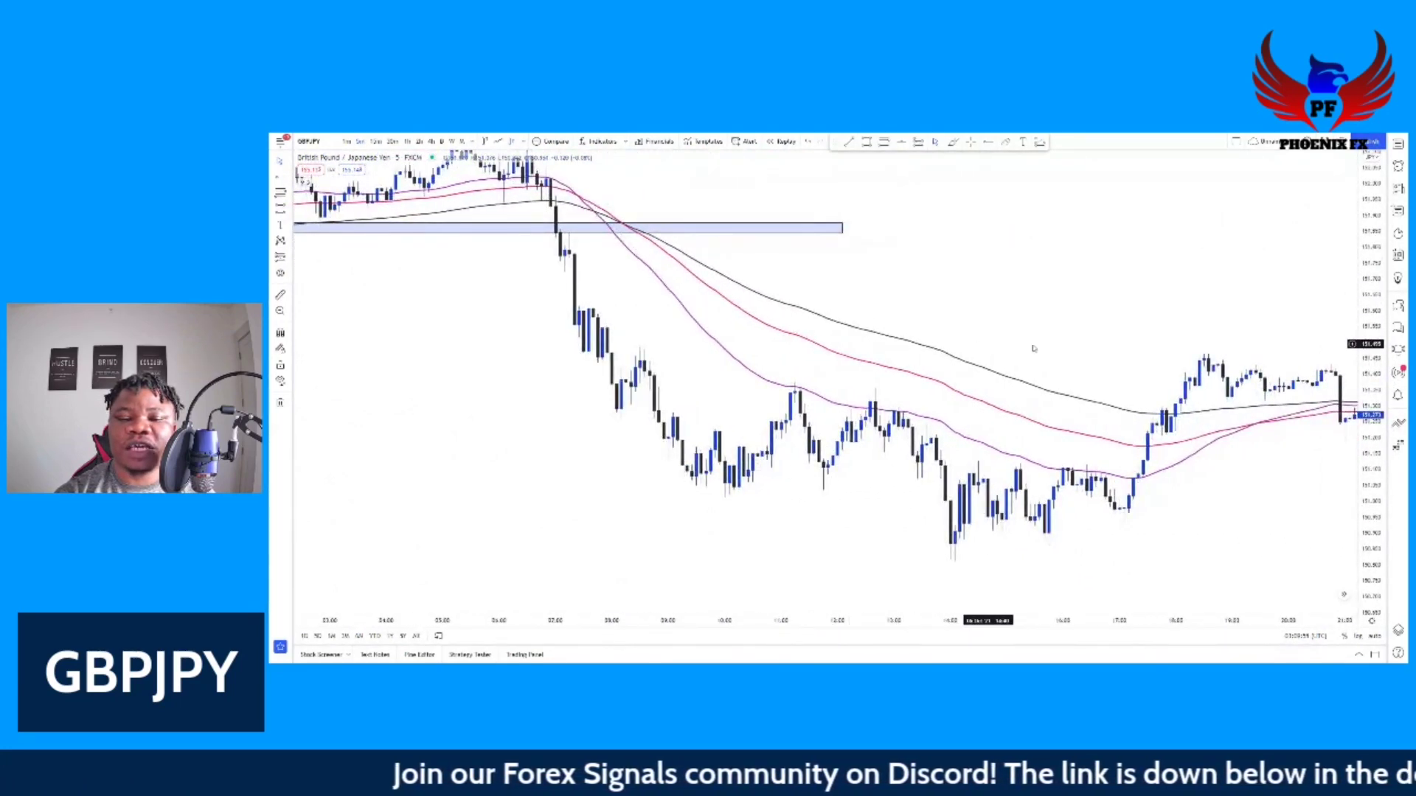
drag(984, 321, 936, 306)
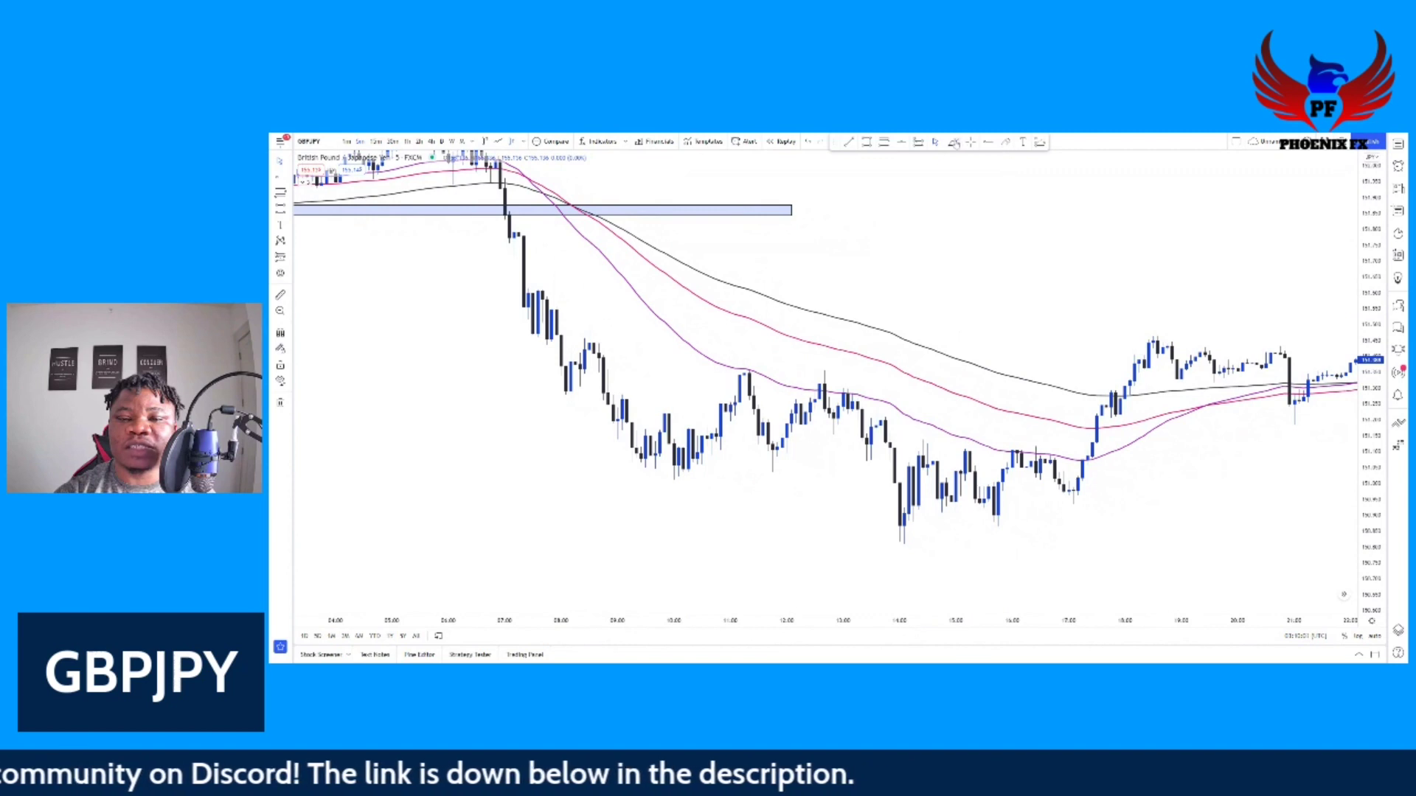
mouse_move(745, 365)
mouse_down()
mouse_move(747, 381)
mouse_move(768, 369)
mouse_up()
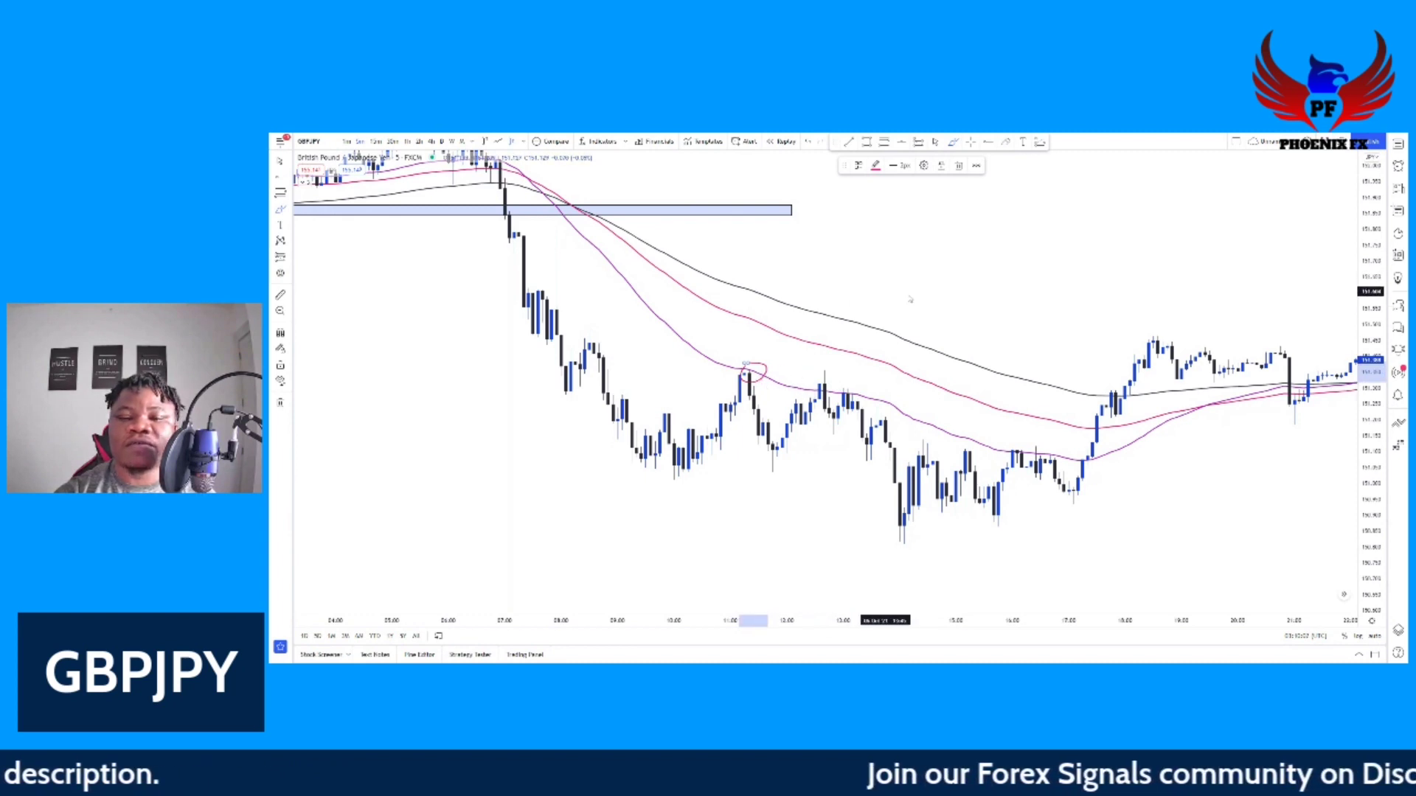
- Place a short position starting at the circled pullback high, with its entry just below the rejection candle
click(921, 144)
click(750, 407)
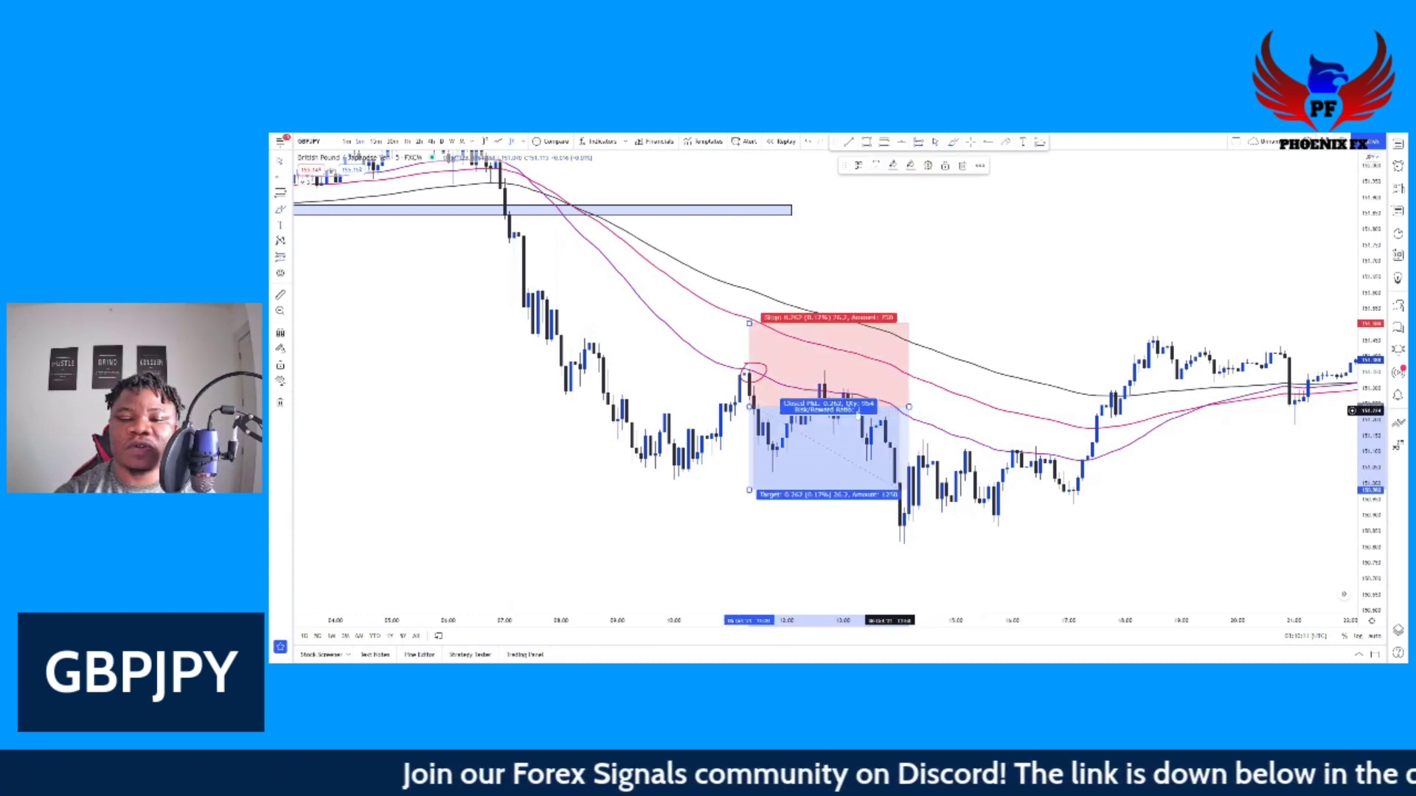
drag(839, 441, 835, 441)
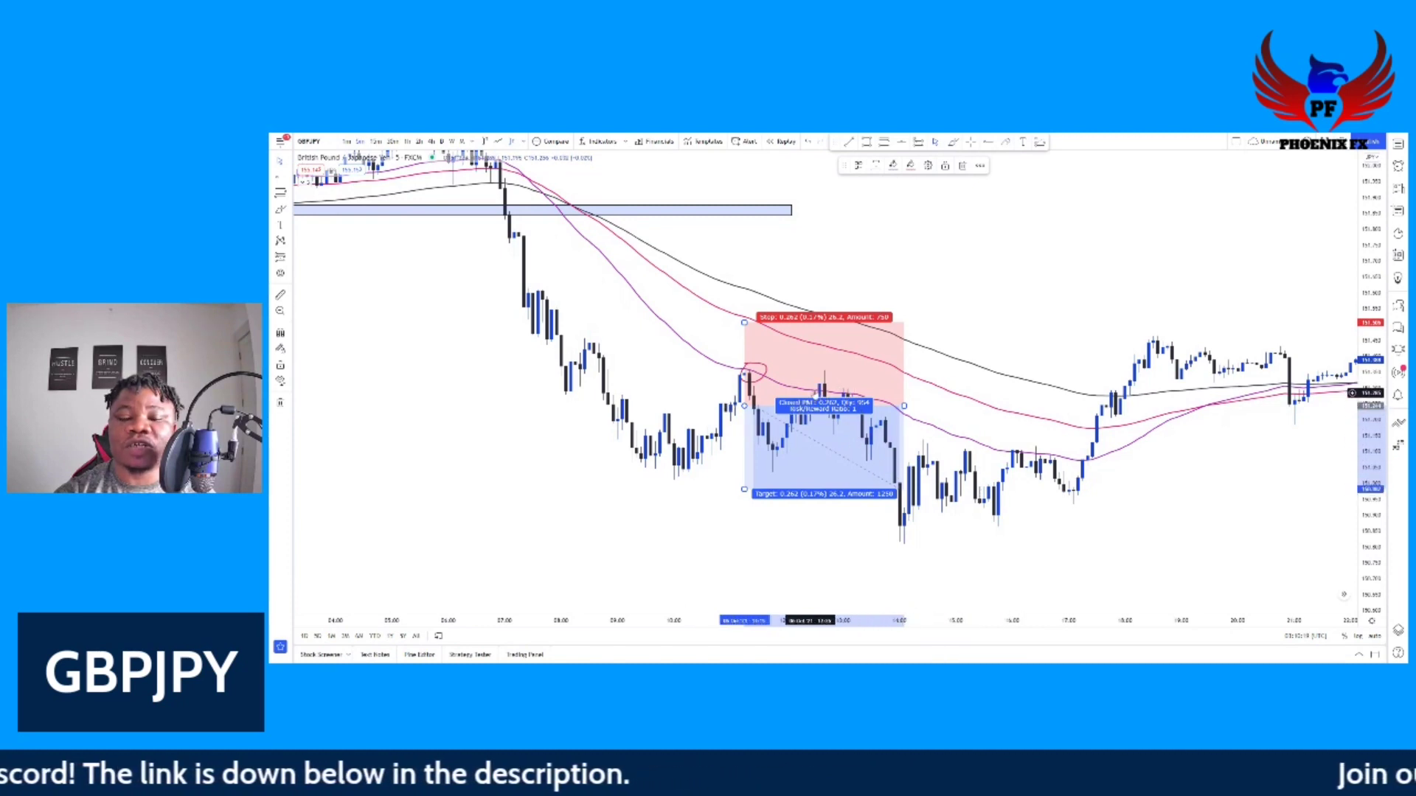
- Lower the short position's stop to just above the circle, raise its target near the next swing low, and widen it to about 16:00
drag(744, 322, 738, 357)
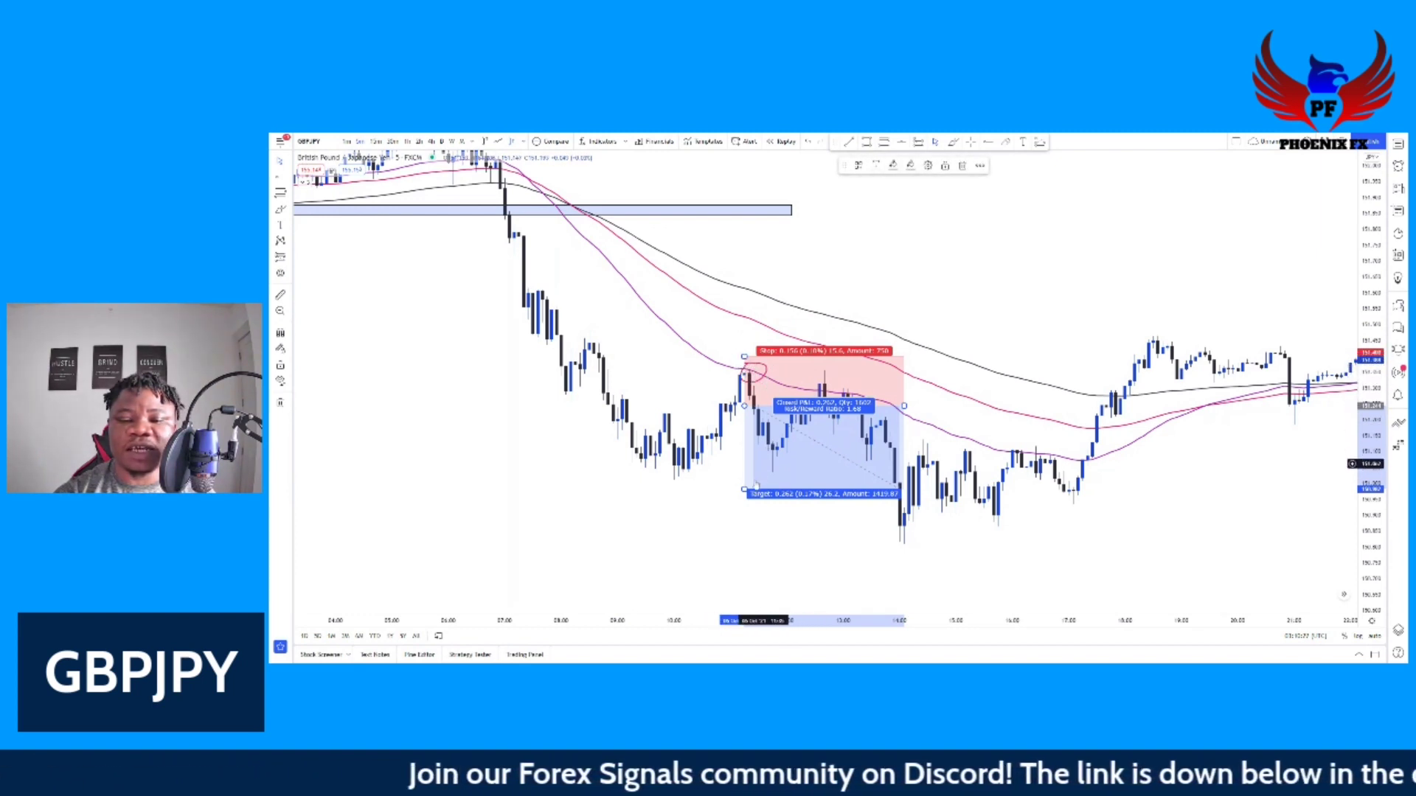
drag(743, 489, 747, 476)
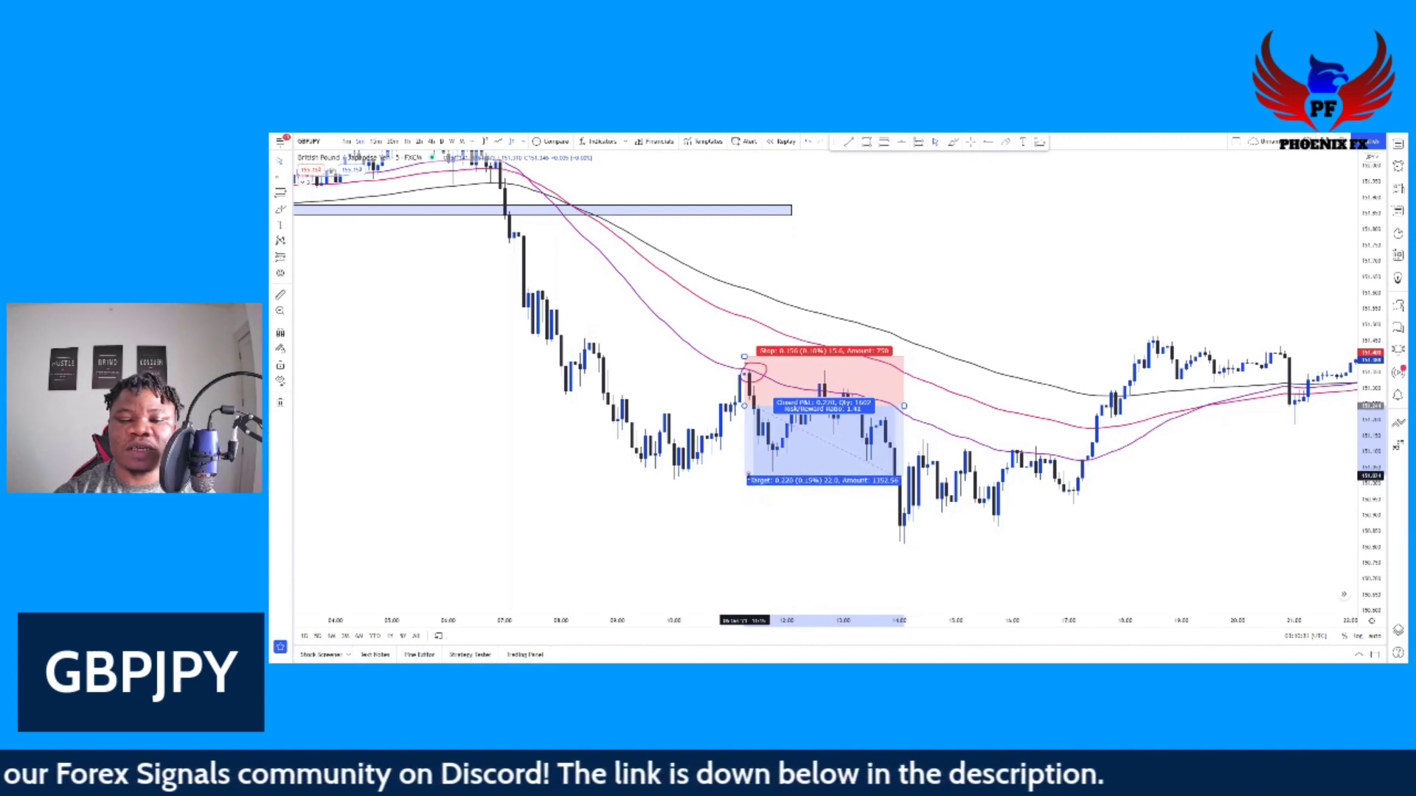
drag(903, 406, 1008, 405)
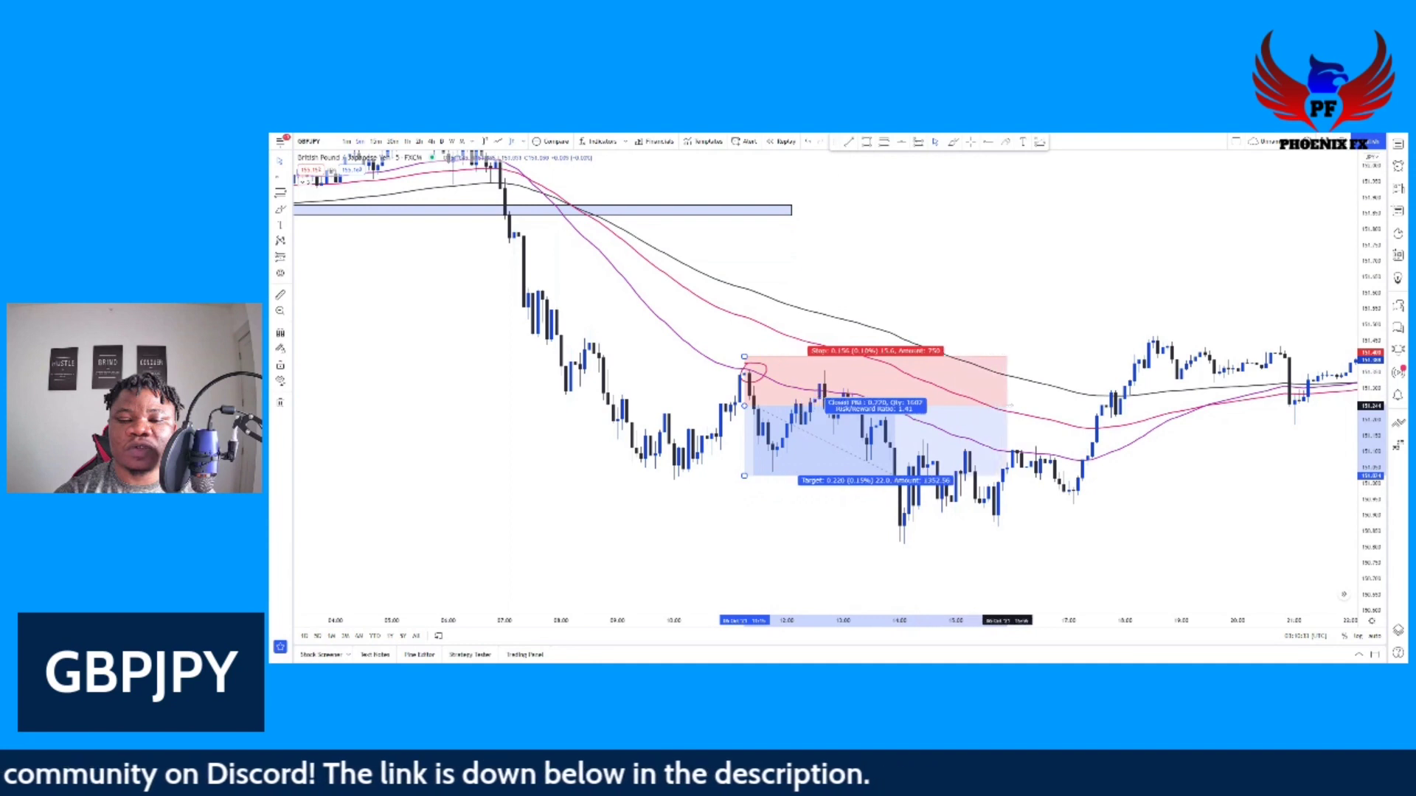